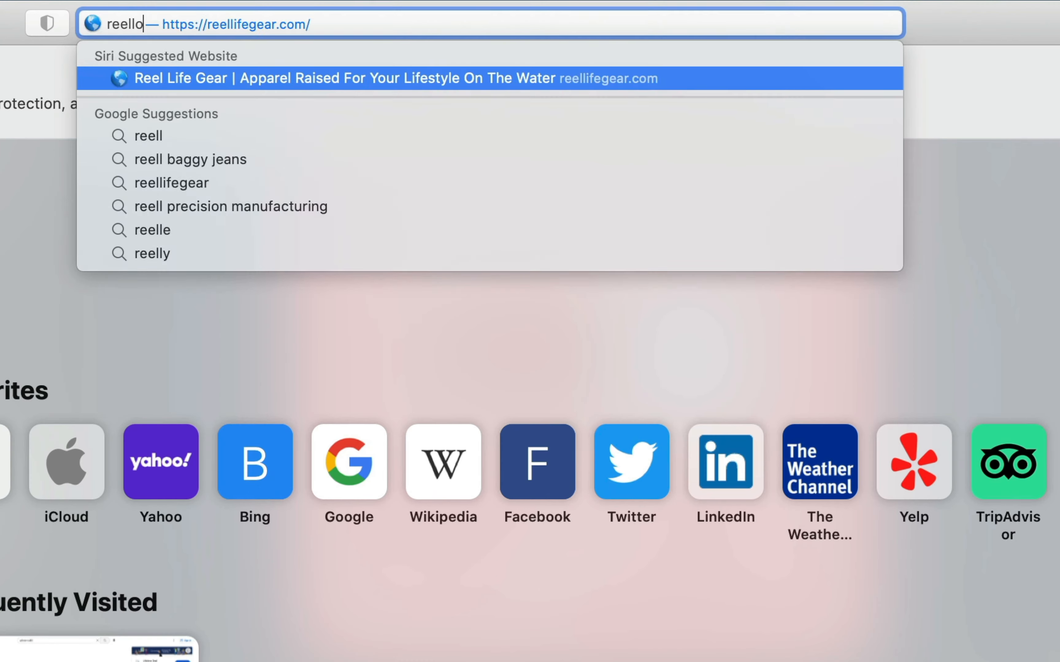
Open reelloops.com in Safari and examine the Sweet Fusion preset bundle offer and its pricing.
text(ops.com)
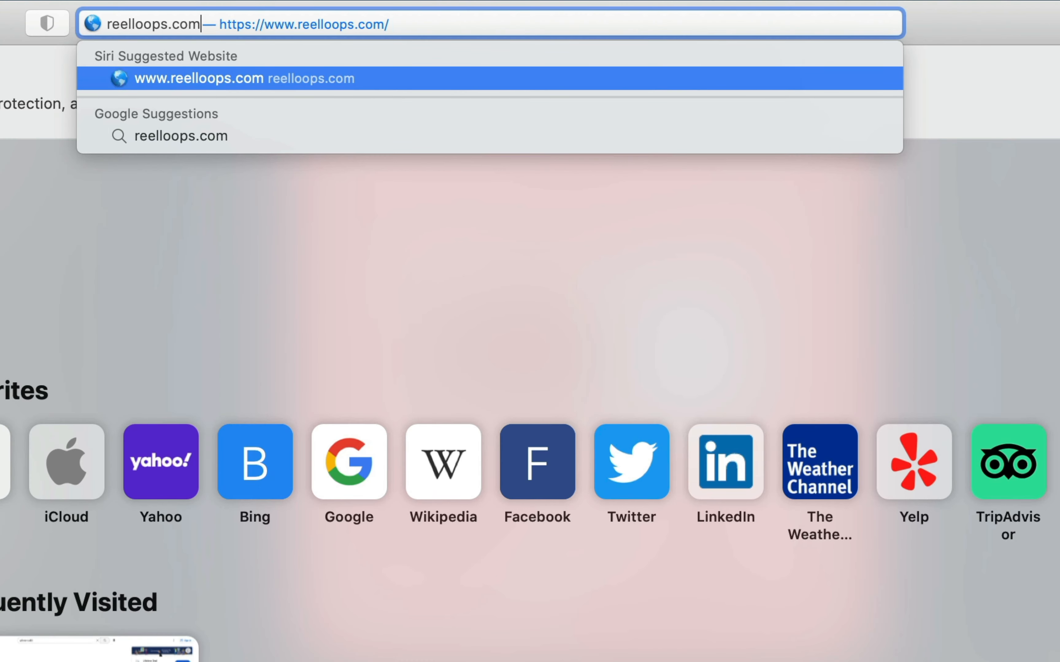
key(Return)
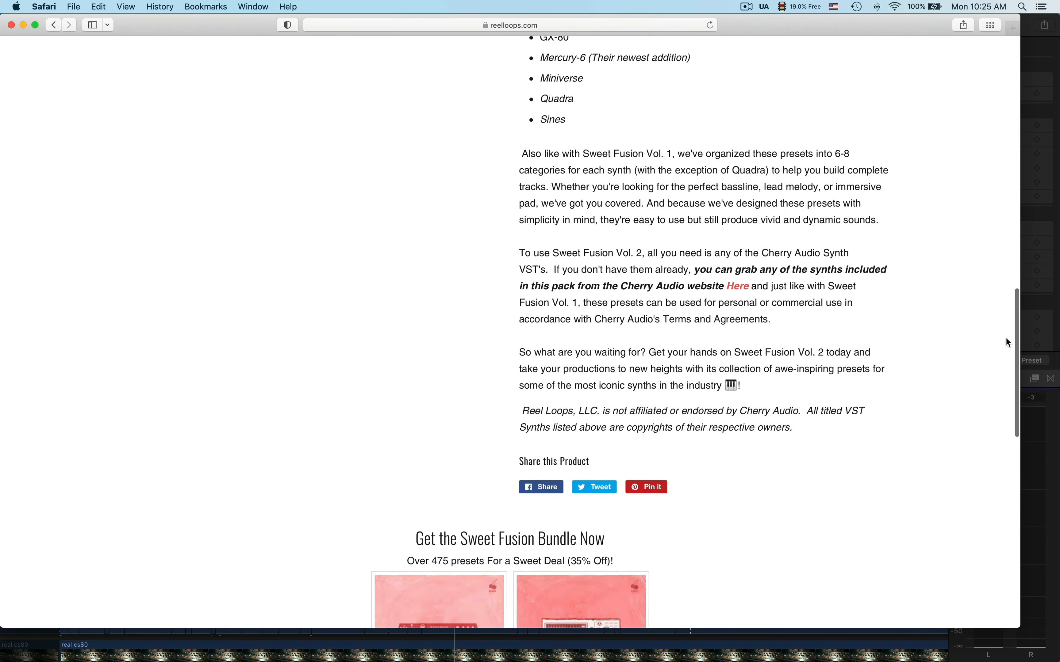
scroll(832, 307, down, 10)
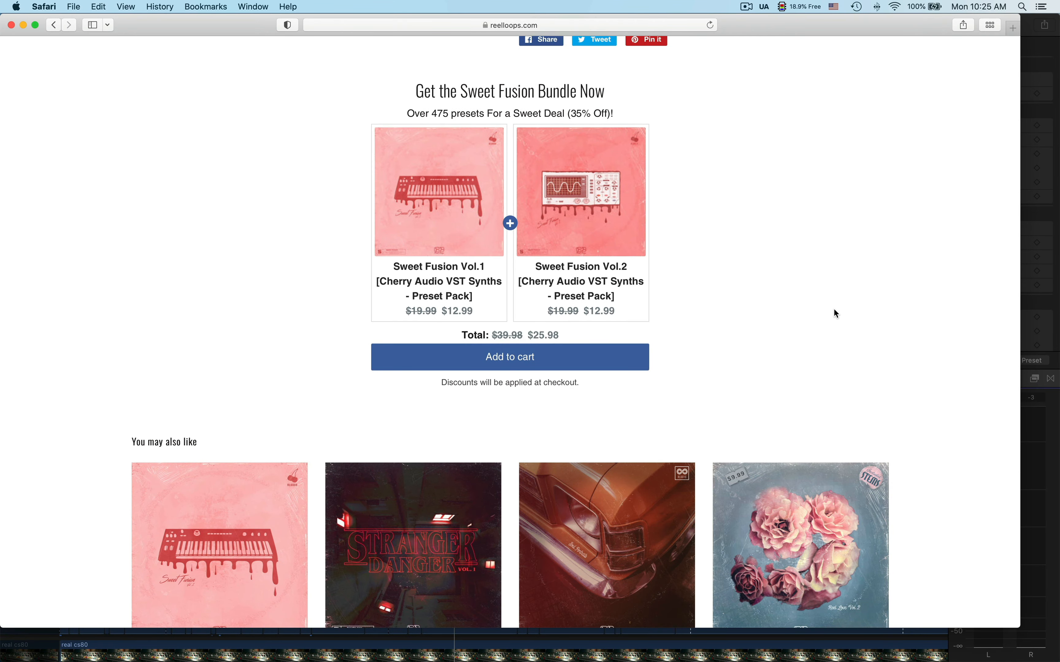
scroll(834, 311, down, 1)
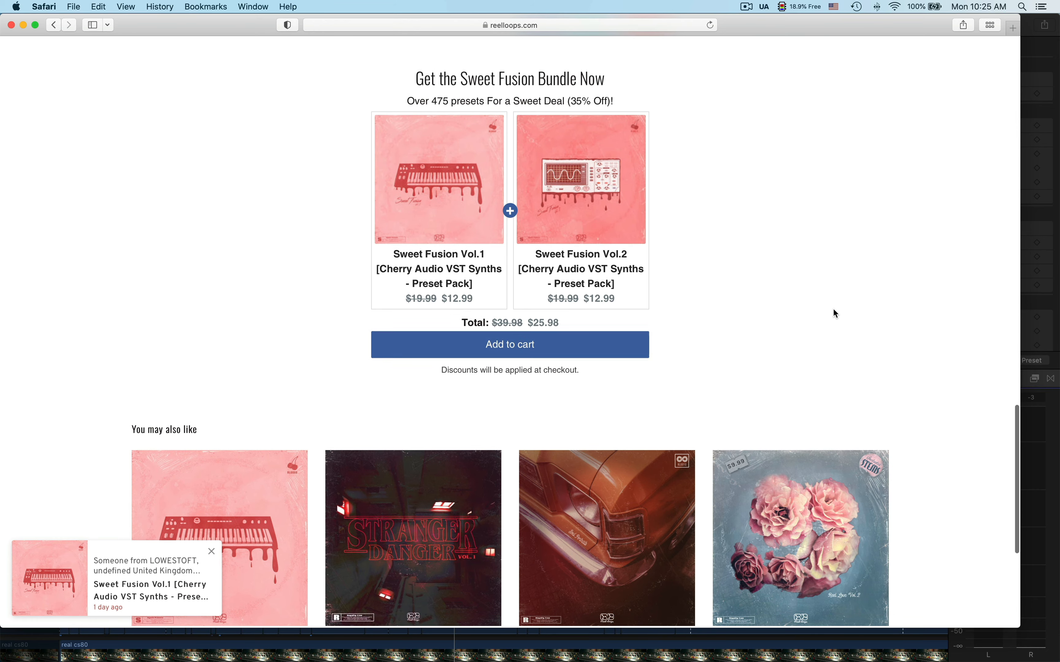
scroll(837, 314, up, 2)
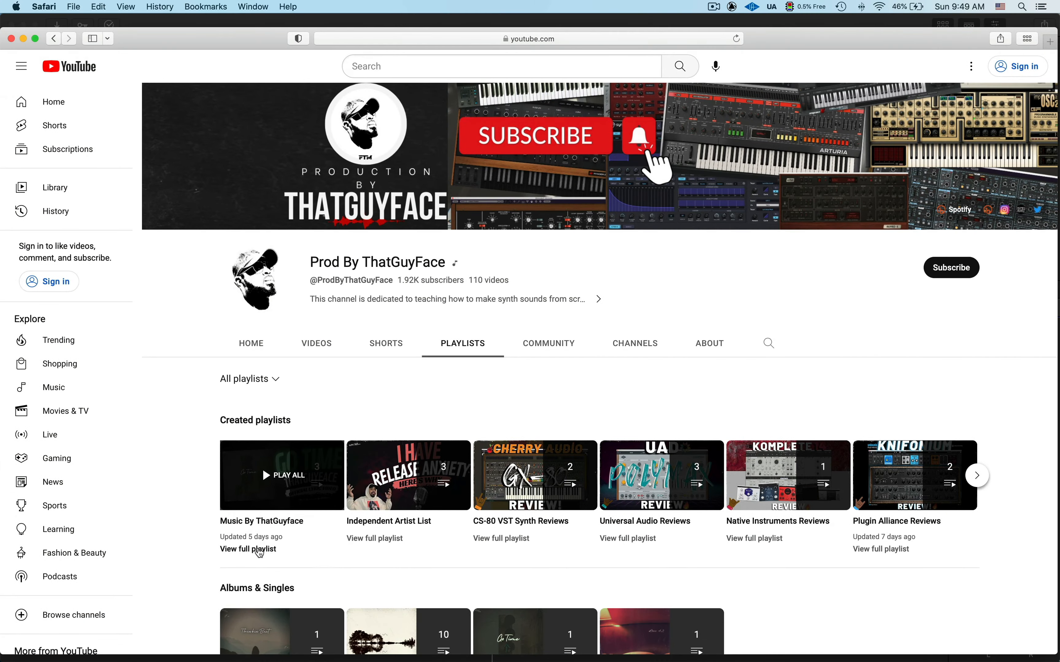
Open the Music By ThatGuyface playlist on YouTube, play the Thinkin Bout lyric video and read its full description.
click(262, 467)
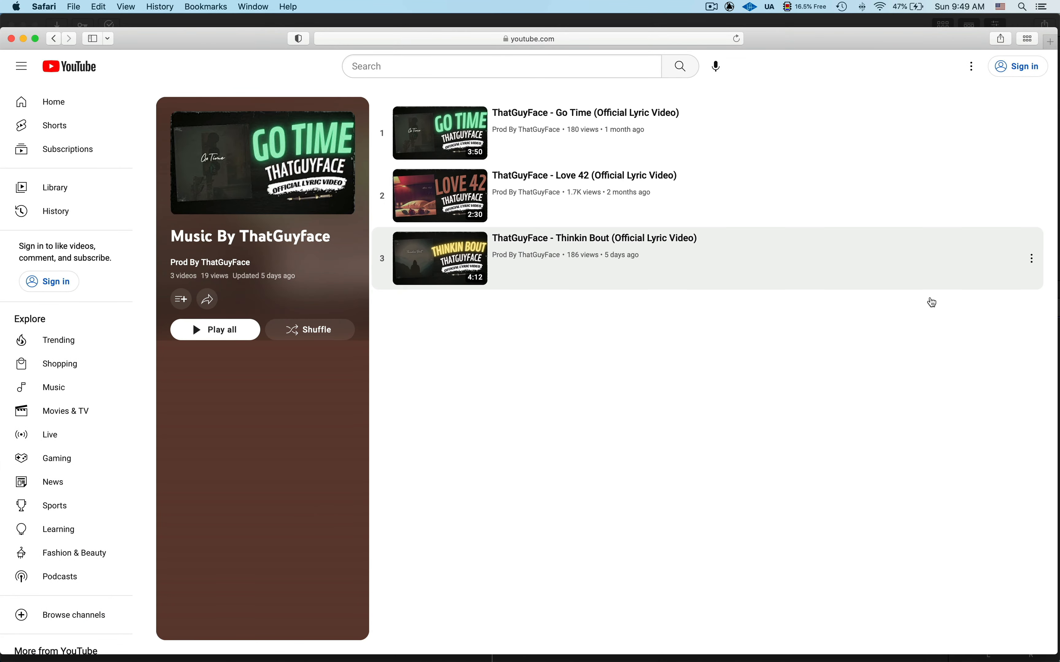
click(454, 268)
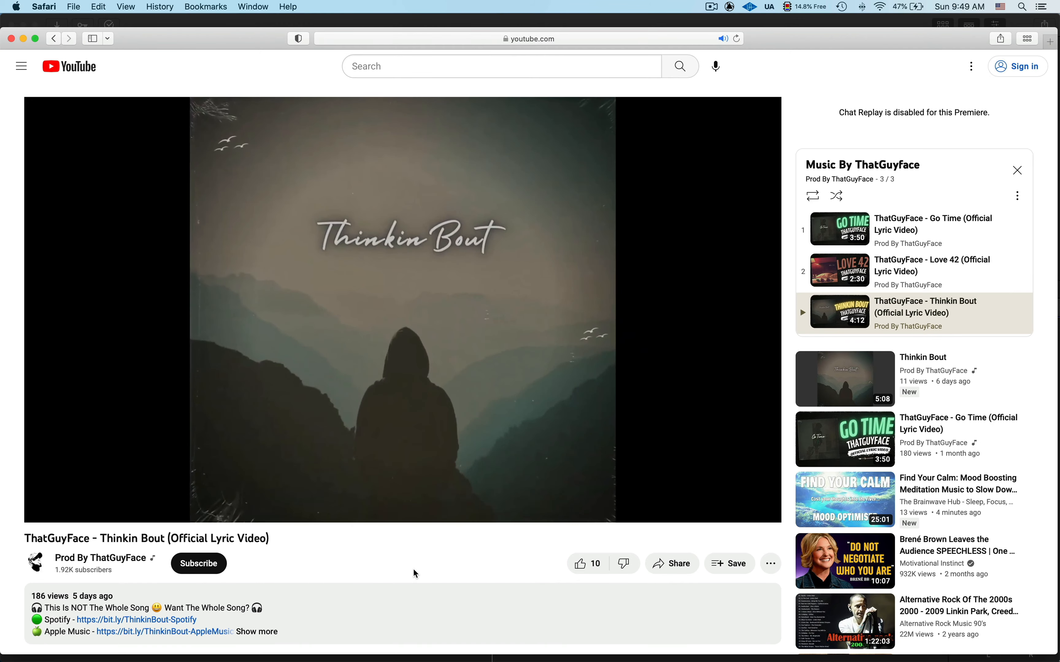
scroll(413, 568, down, 3)
click(260, 500)
scroll(276, 517, down, 1)
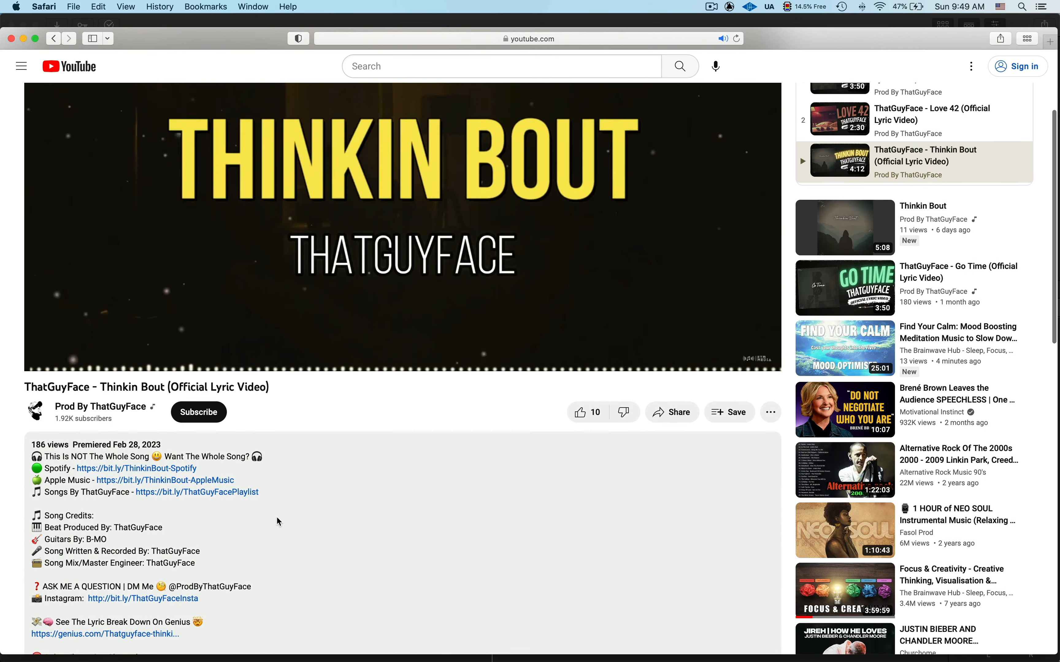
scroll(276, 516, down, 2)
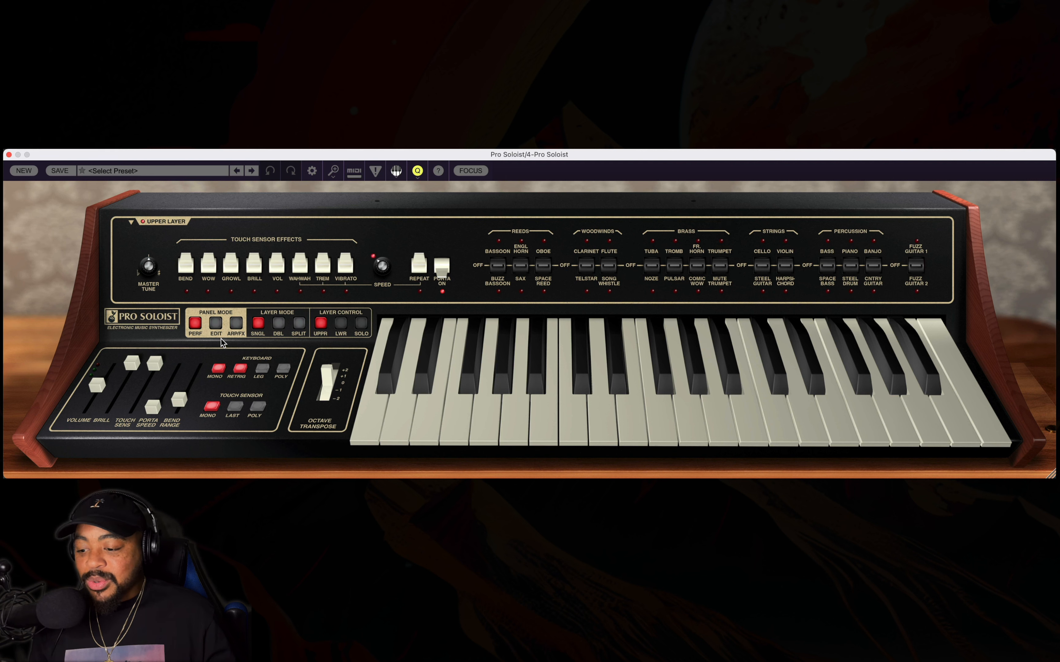
Look through the Pro Soloist's Edit, Arp/FX and Performance panel modes, starting a new patch and returning to Edit mode.
click(216, 323)
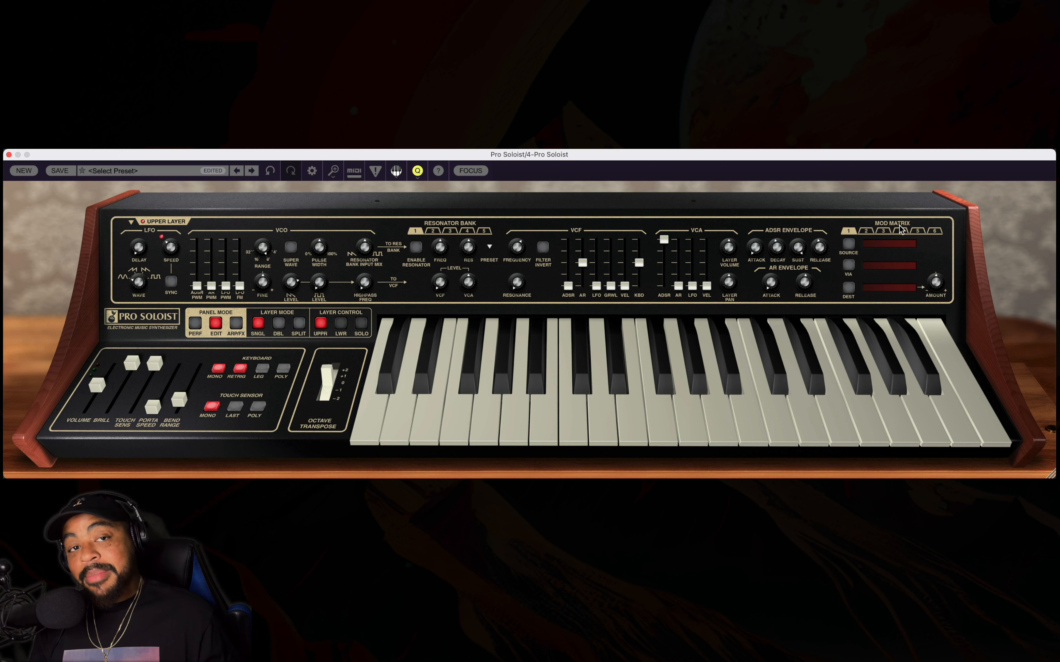
click(235, 325)
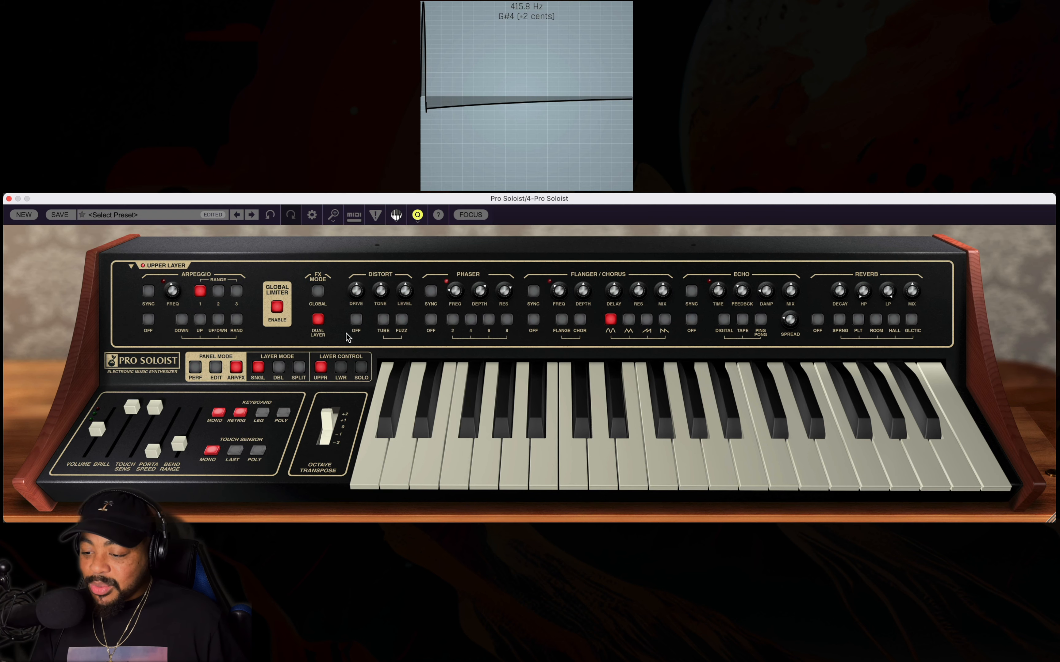
click(19, 216)
click(216, 371)
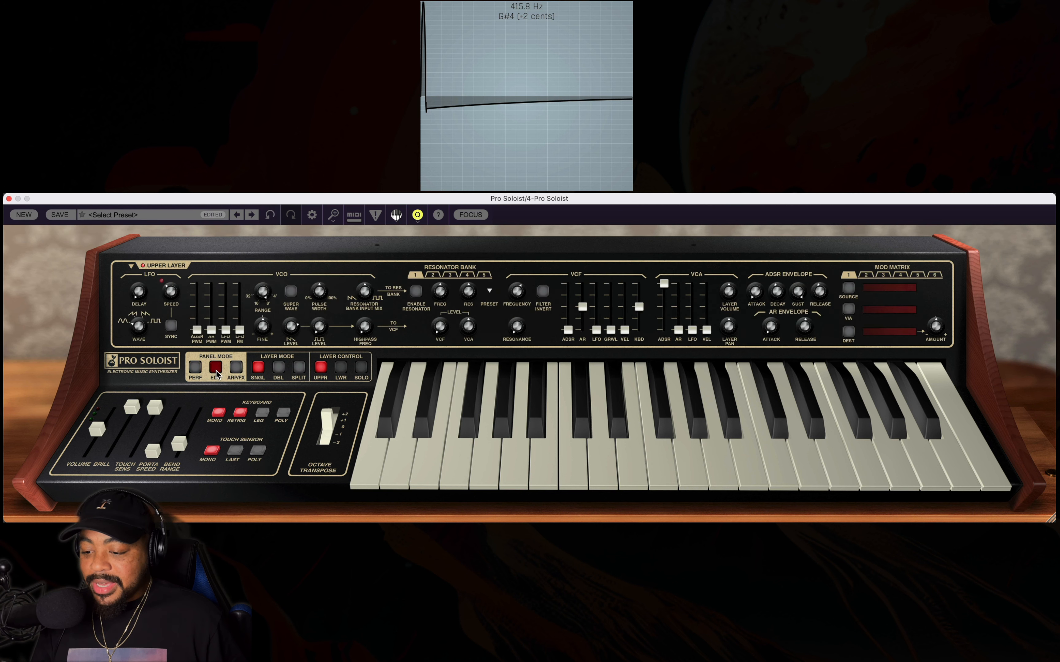
click(193, 371)
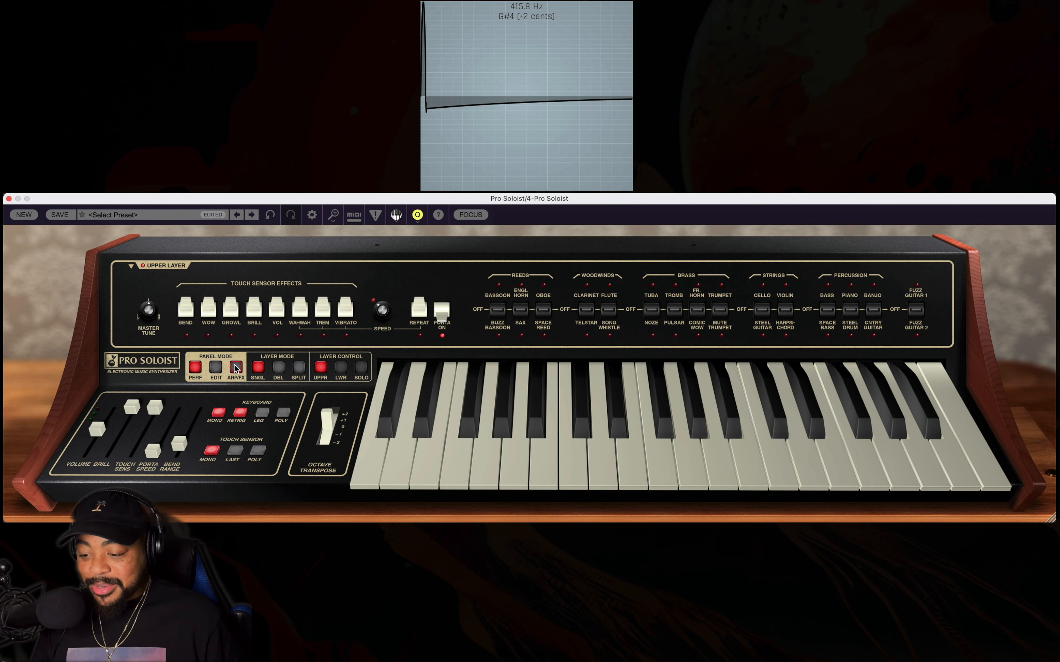
click(218, 368)
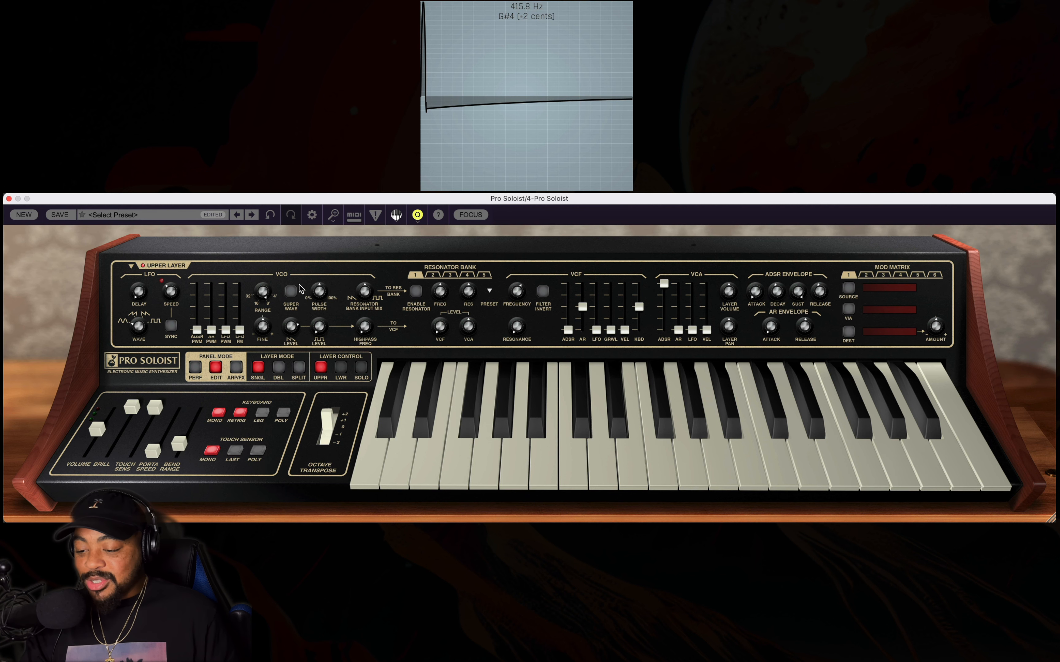
Zoom in on the upper layer's VCO section and toggle Super Wave on and off to compare the sound.
click(470, 214)
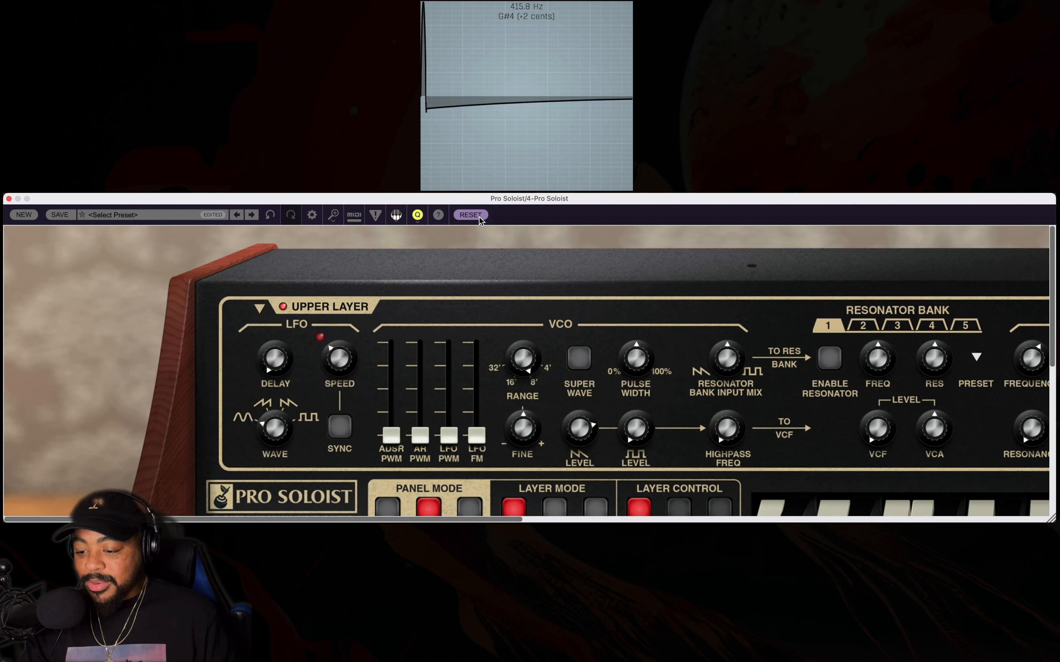
drag(471, 519, 595, 517)
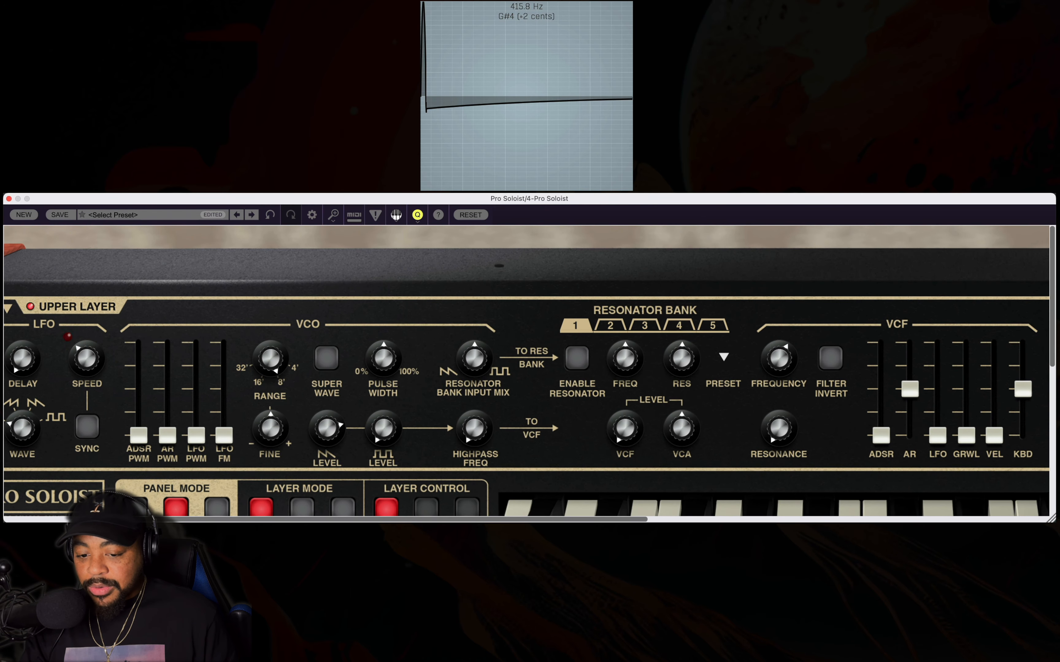
scroll(1046, 307, down, 3)
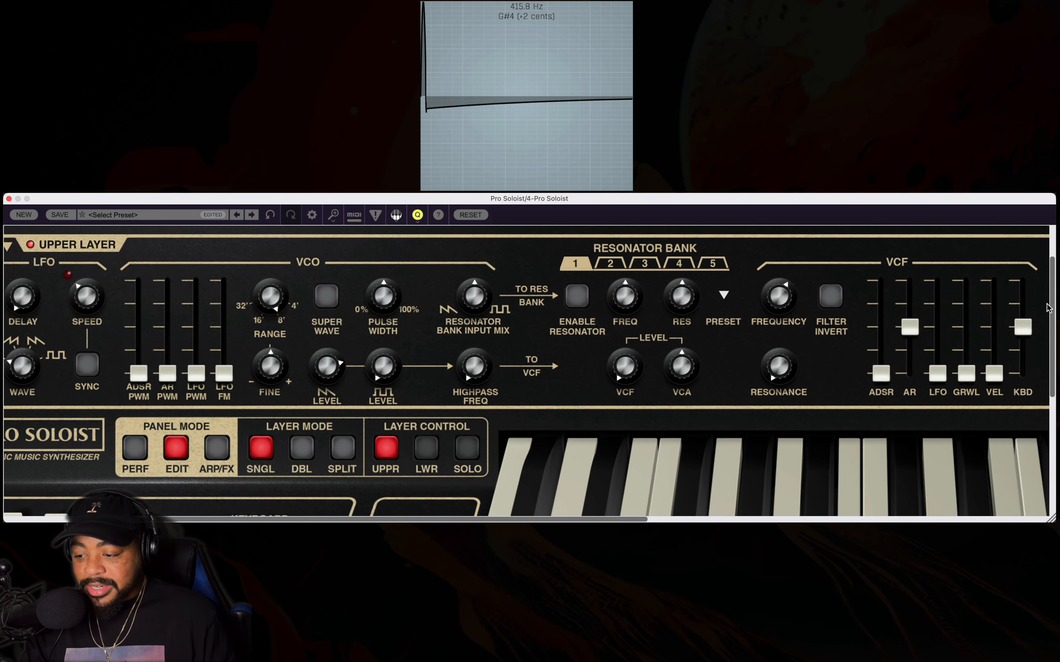
scroll(1046, 306, down, 1)
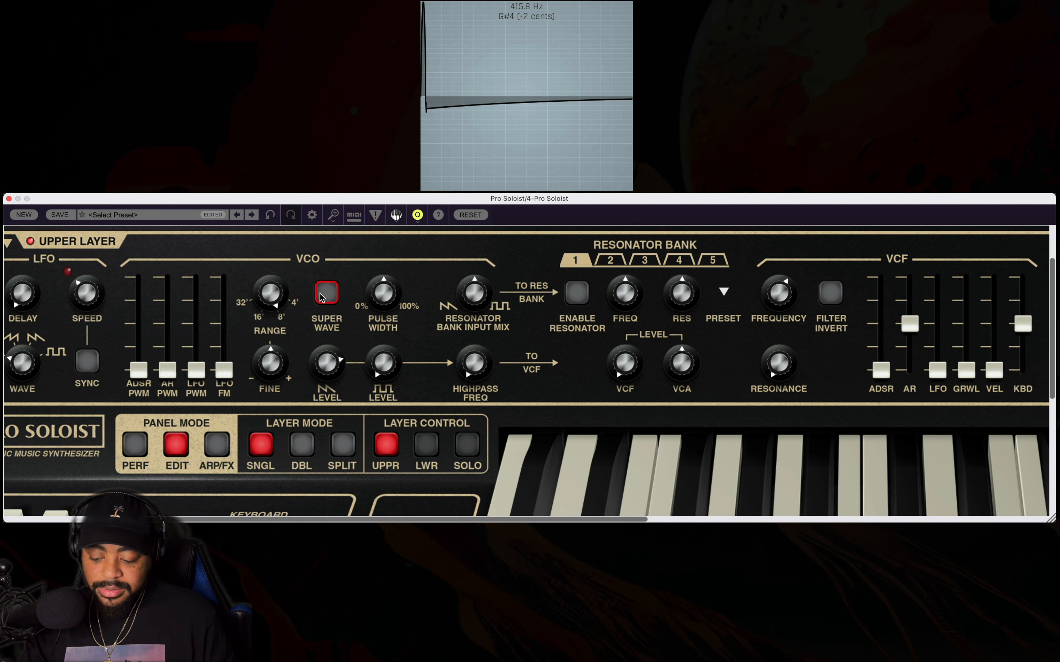
click(324, 294)
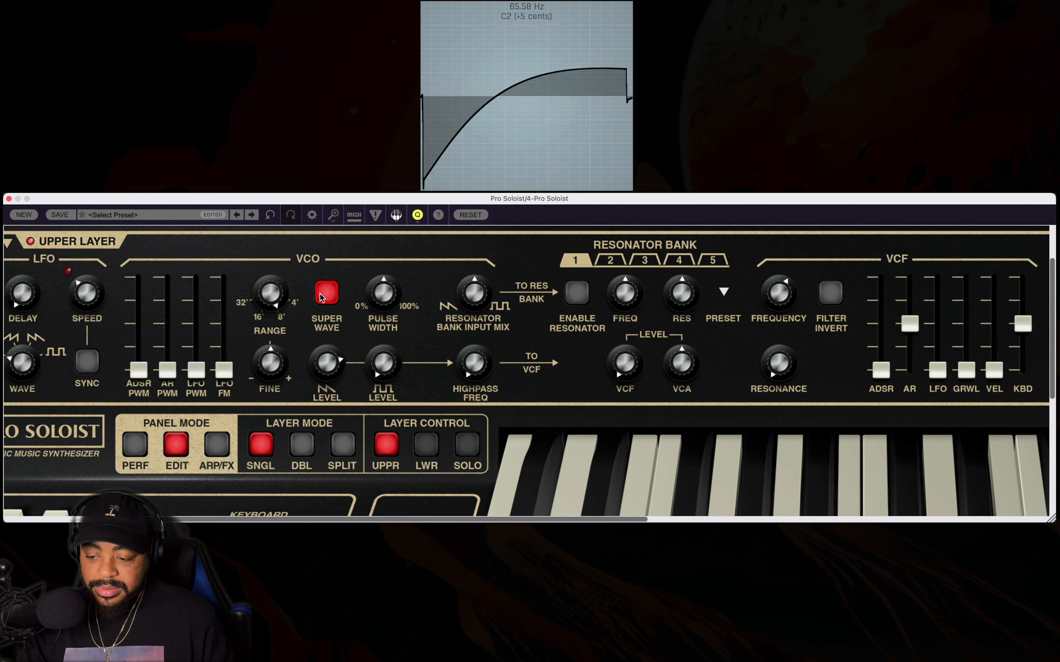
click(321, 297)
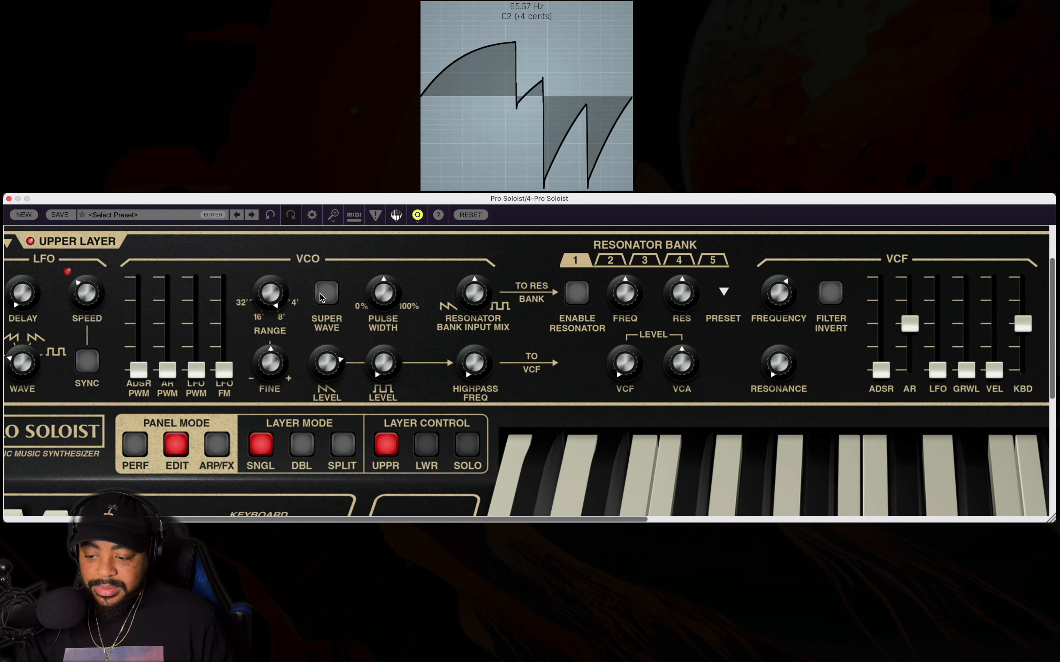
click(321, 297)
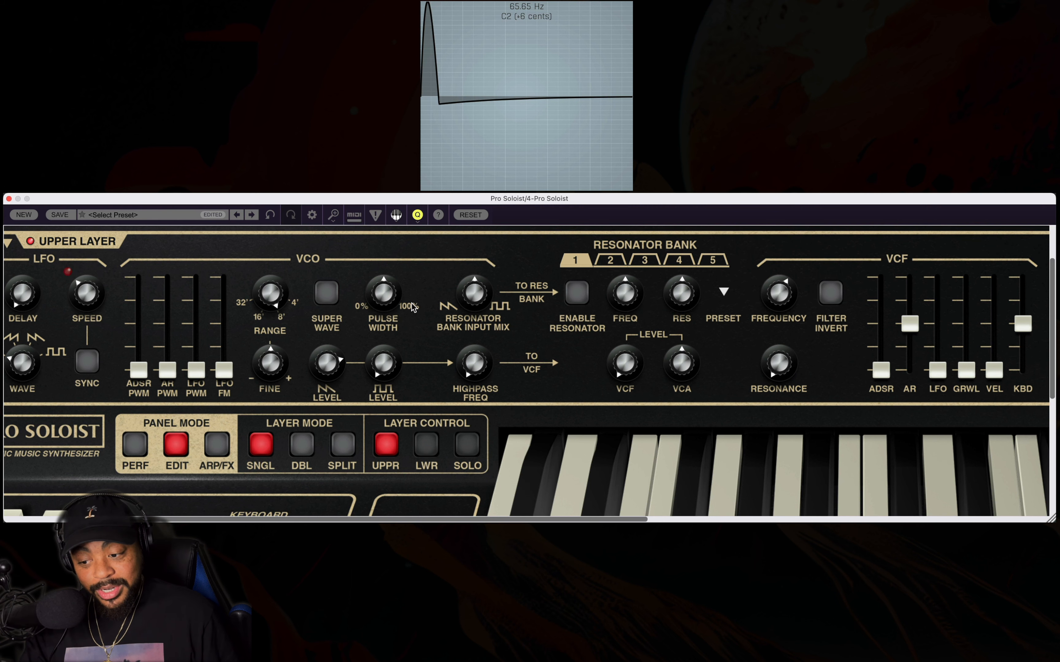
double_click(241, 250)
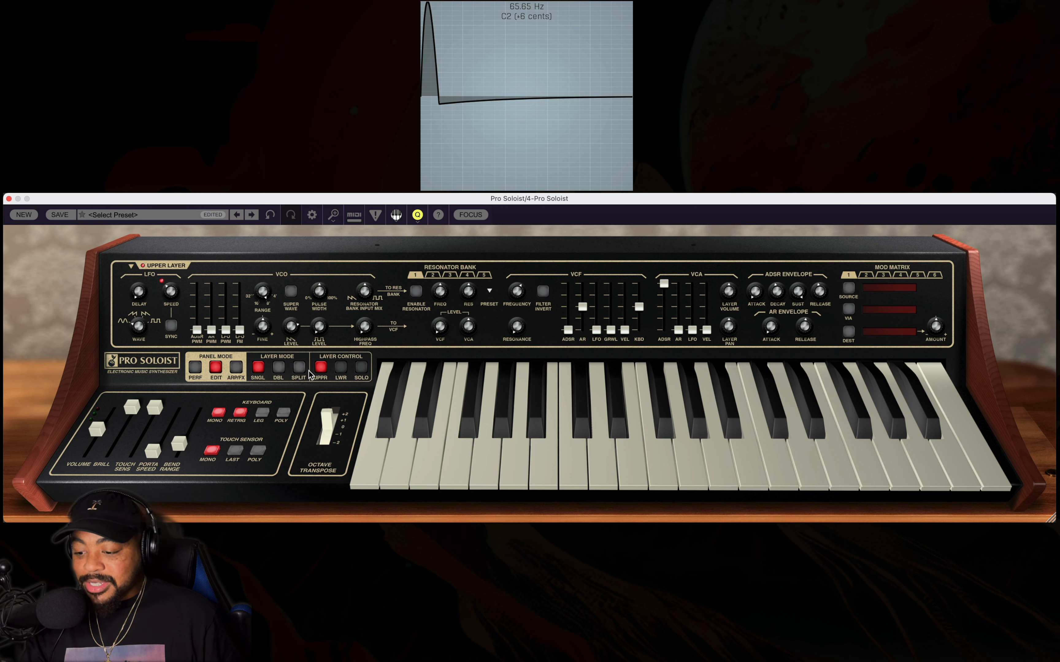
Set the layer mode to double and check the lower layer before returning to the upper layer.
click(279, 369)
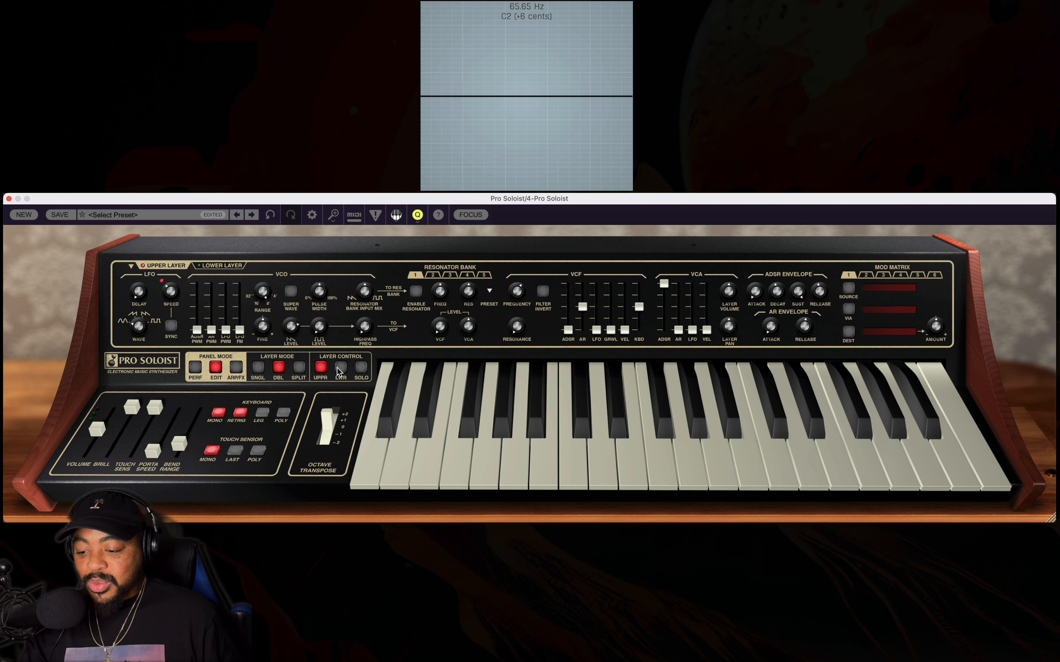
click(341, 369)
click(321, 368)
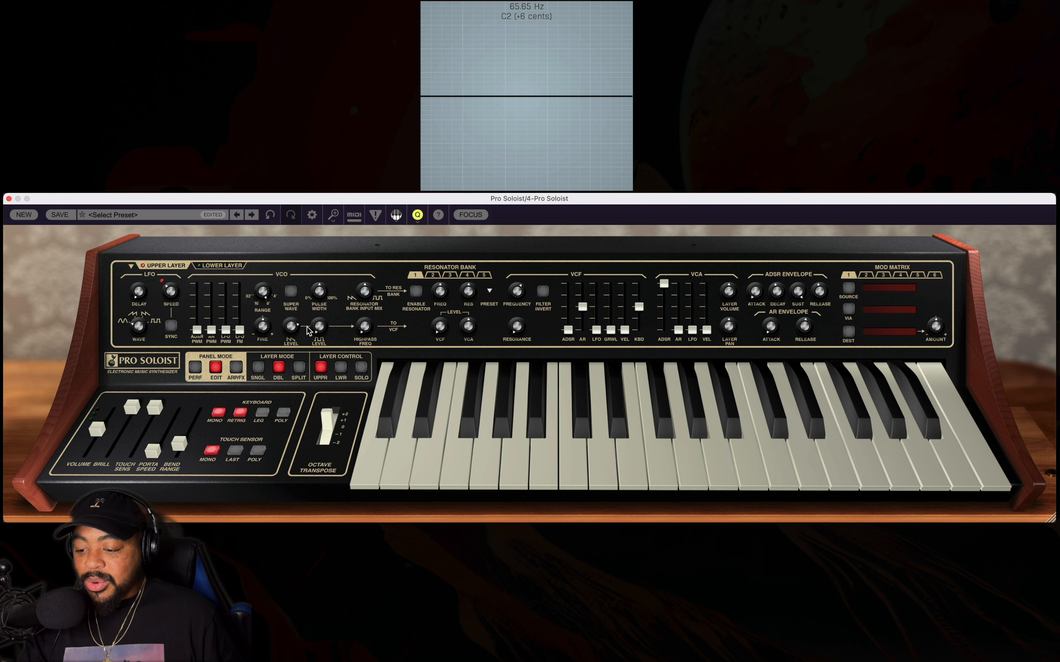
Detune the upper layer's VCO with the fine control to about 0.07 semitones.
double_click(273, 324)
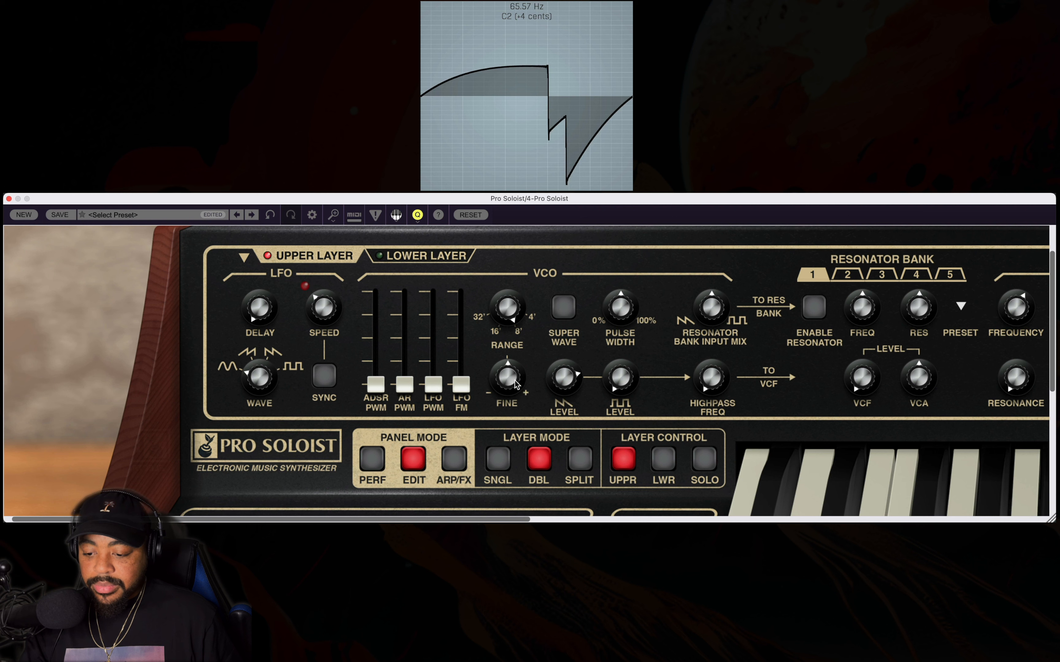
mouse_move(514, 380)
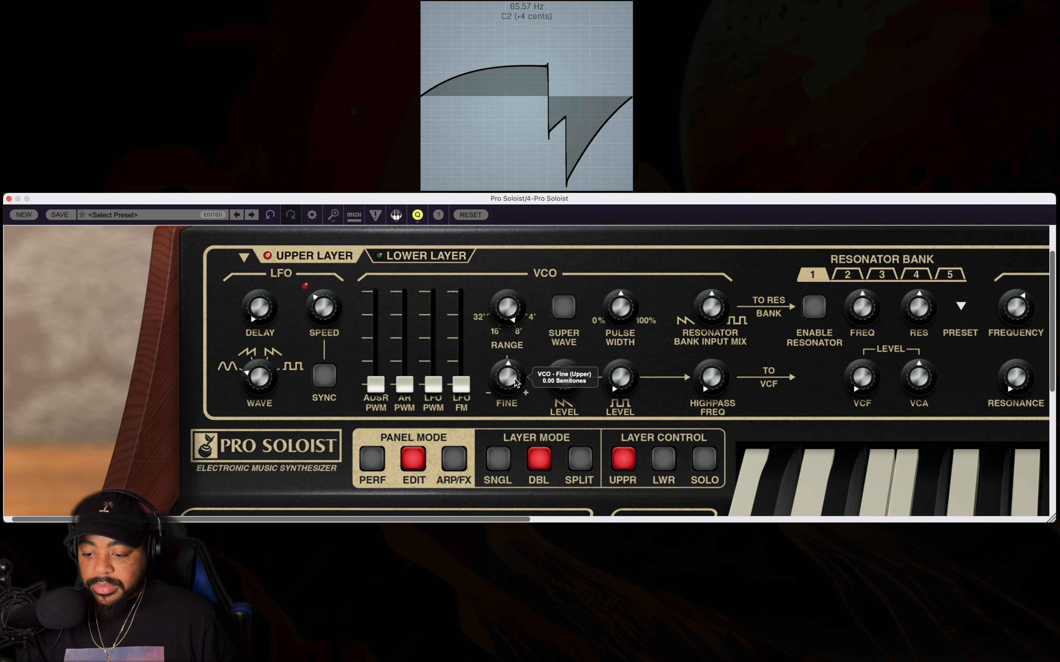
drag(516, 379, 514, 372)
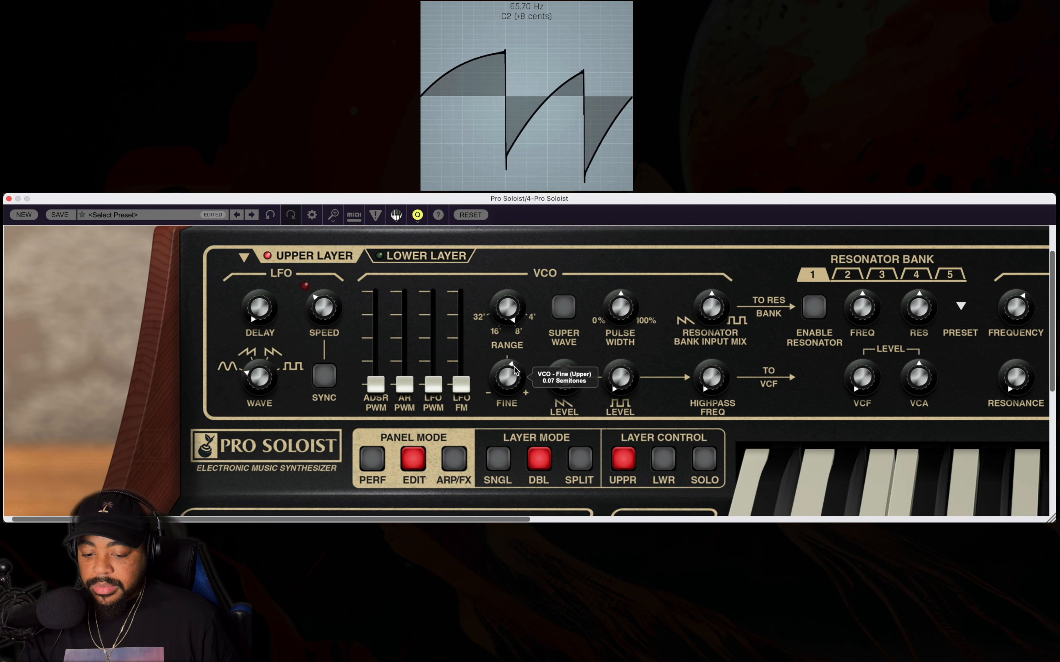
mouse_move(511, 370)
mouse_down()
mouse_move(513, 347)
mouse_move(515, 377)
mouse_up()
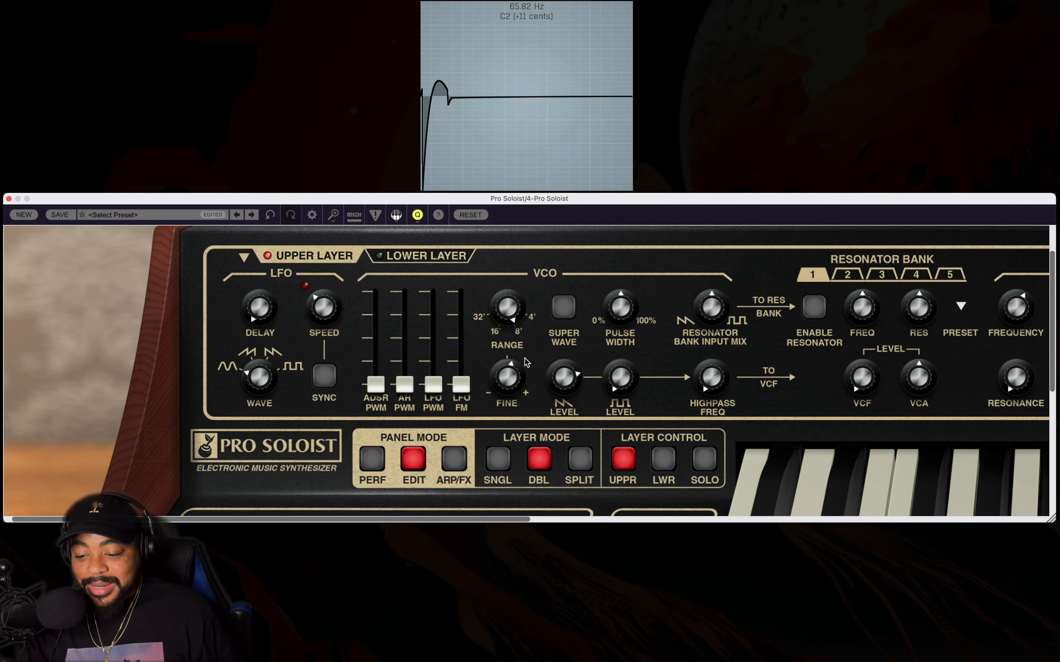
In a new patch, swap the upper VCO's saw for the pulse wave: saw level at zero, pulse level about halfway.
click(23, 214)
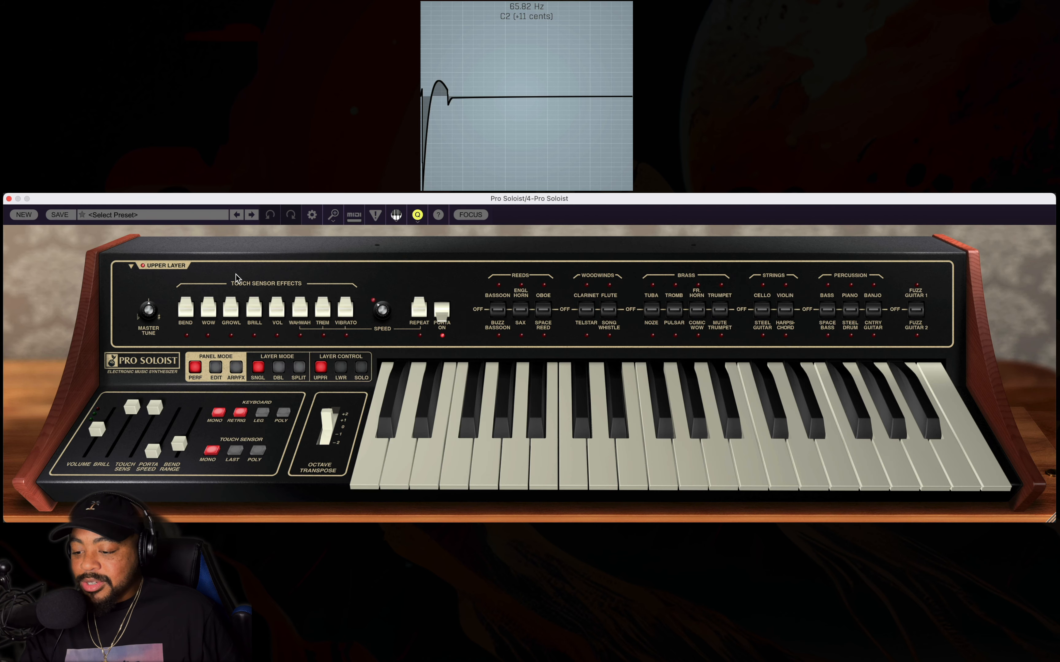
click(215, 368)
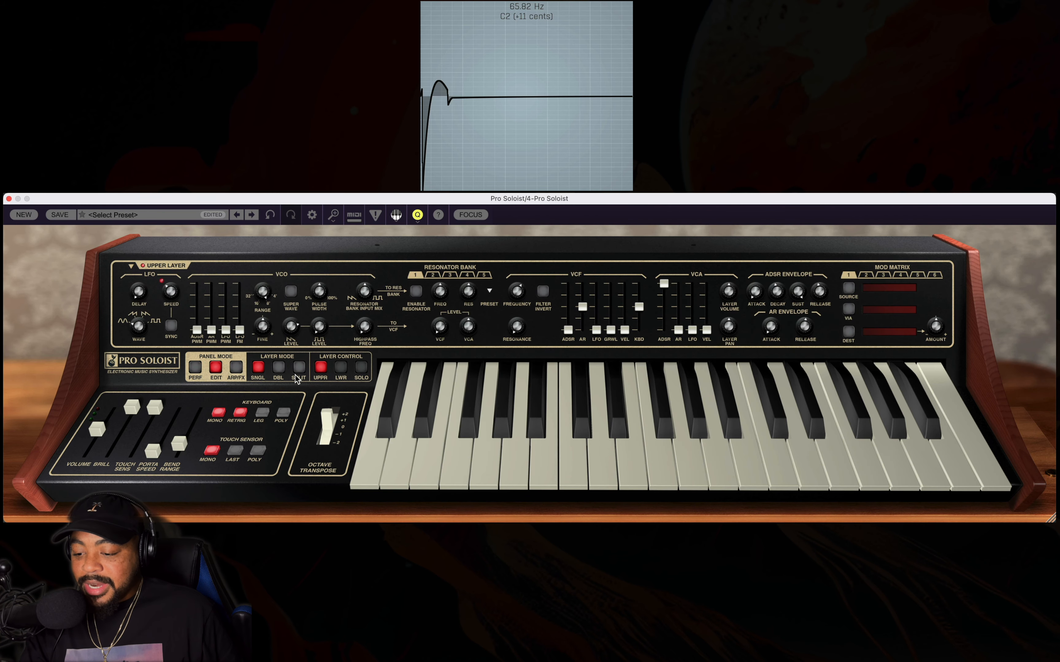
double_click(293, 315)
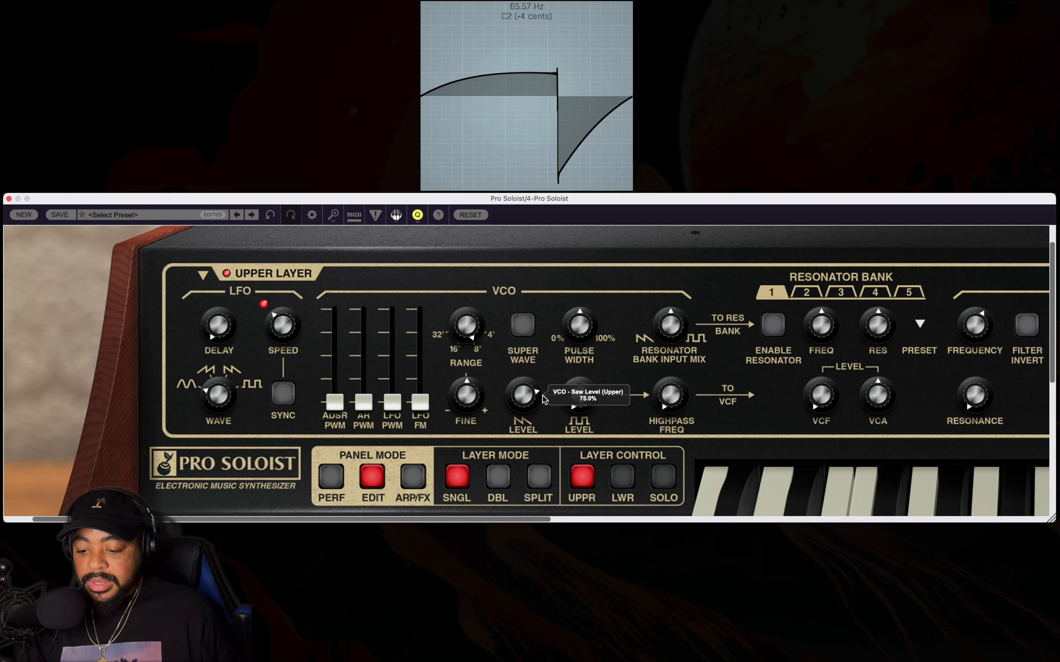
drag(535, 393, 535, 438)
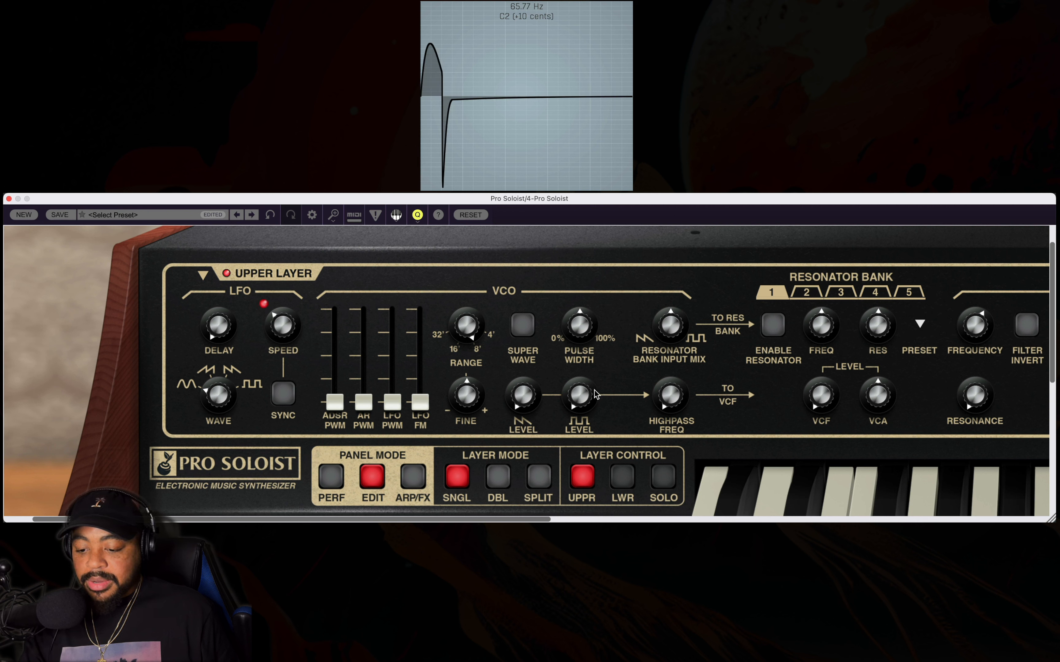
mouse_move(587, 395)
mouse_down()
mouse_move(578, 389)
mouse_move(578, 399)
mouse_up()
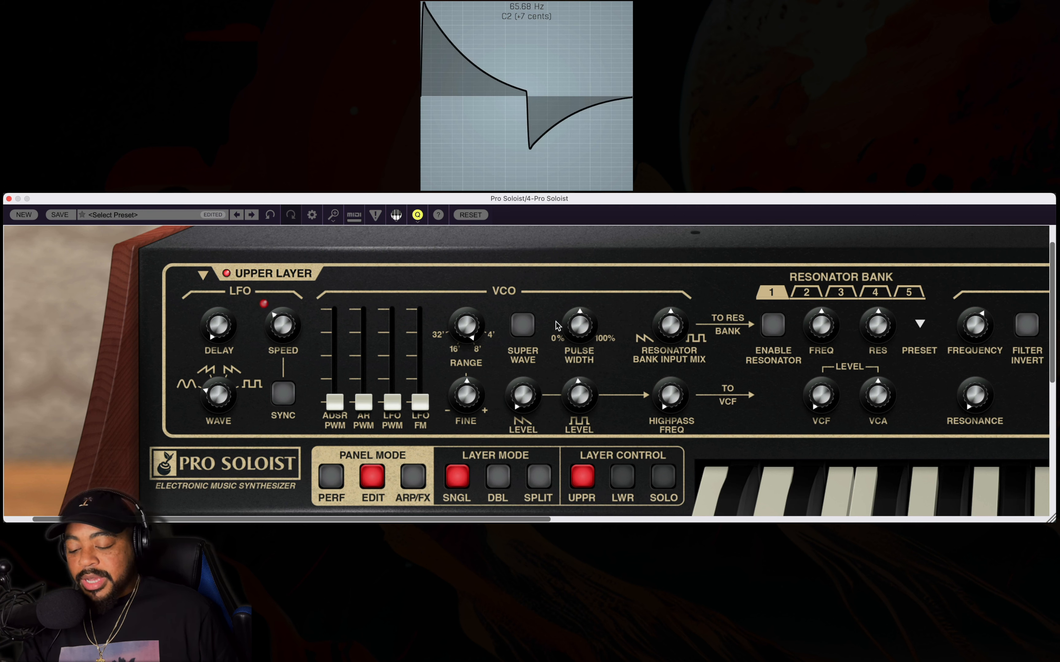
Sweep the upper VCO's pulse width and leave it near the centre, then turn on LFO sync and slow the LFO speed.
mouse_move(582, 332)
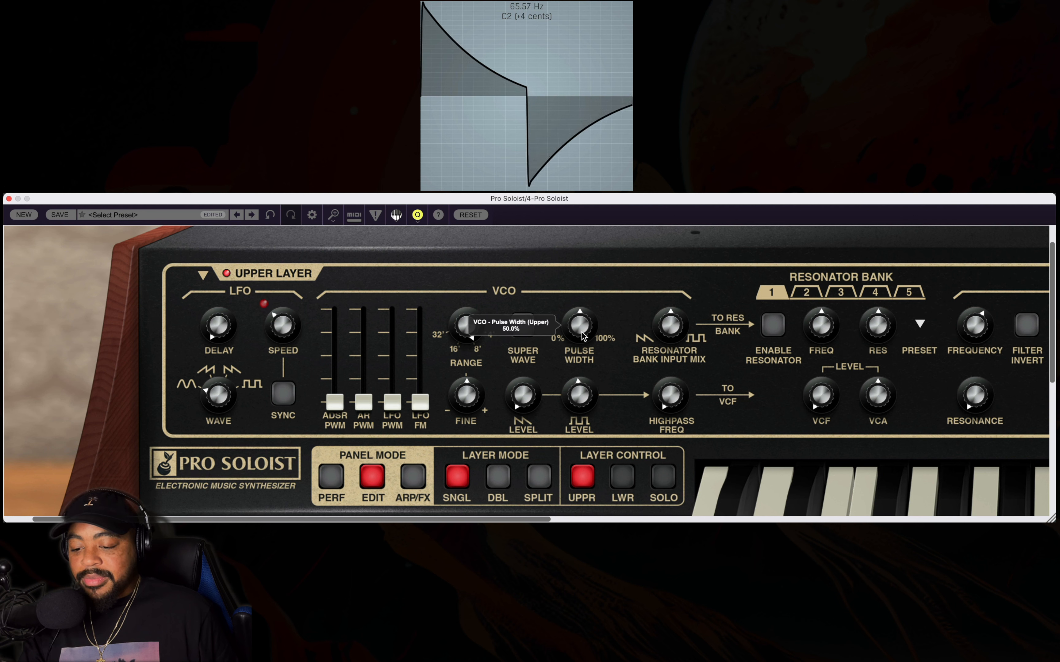
drag(582, 332, 620, 342)
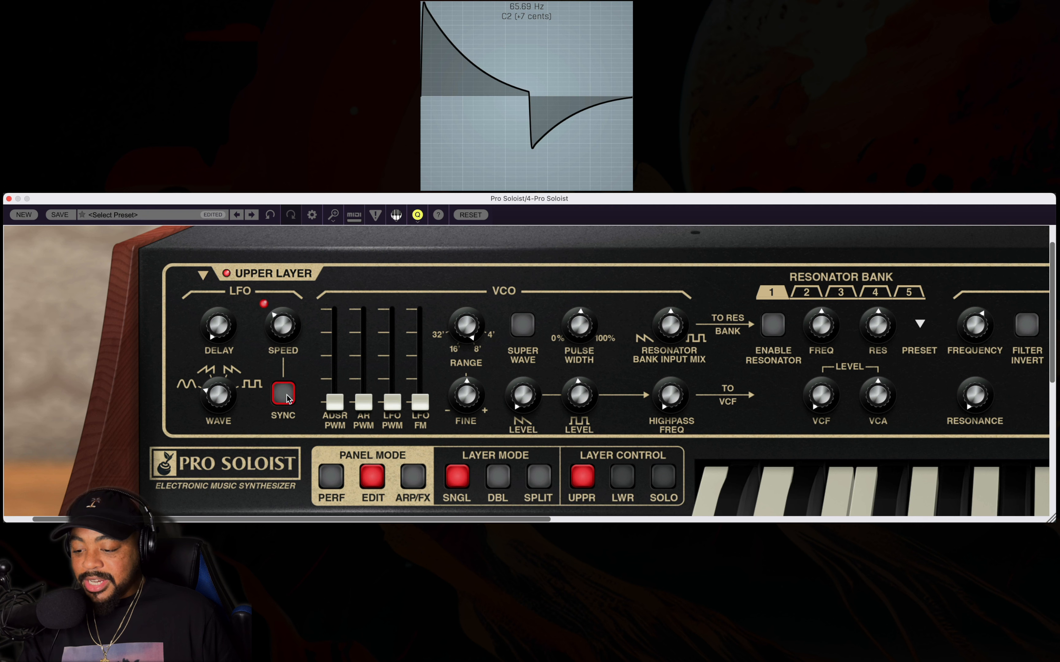
drag(278, 326, 274, 389)
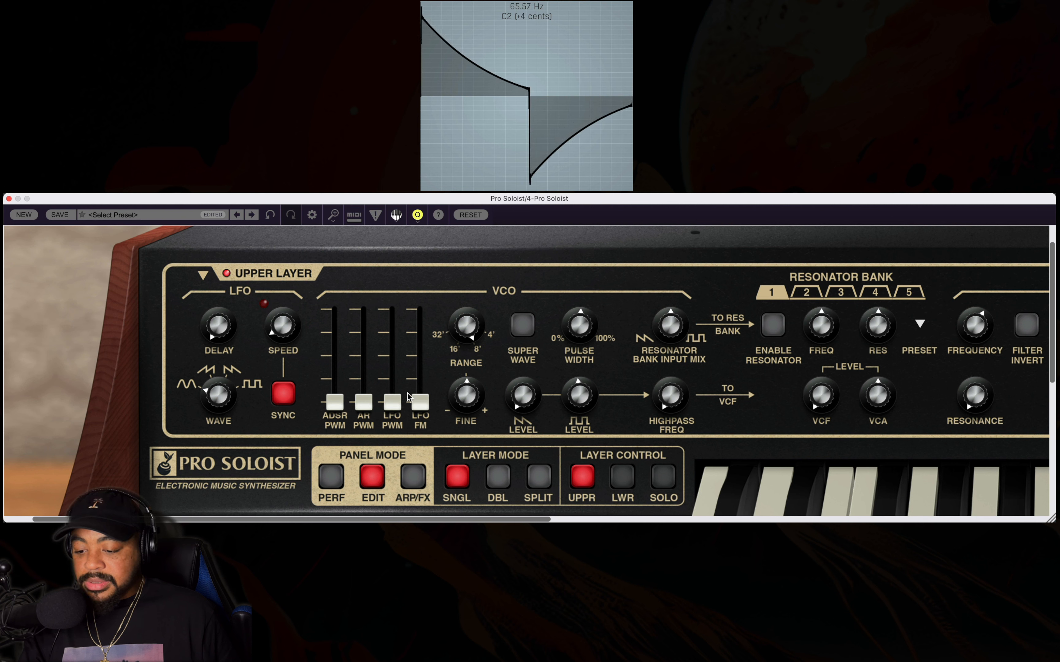
Raise the upper VCO's LFO PWM amount to maximum and nudge the pulse width slightly above centre.
drag(392, 404, 397, 149)
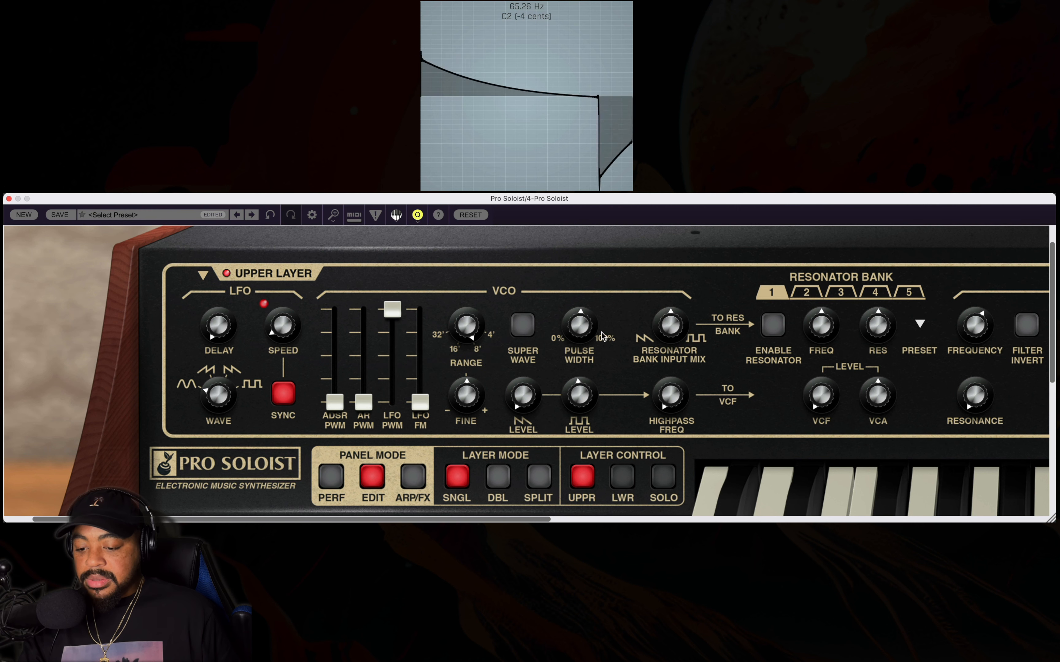
mouse_move(597, 336)
mouse_down()
mouse_move(598, 309)
mouse_move(593, 316)
mouse_up()
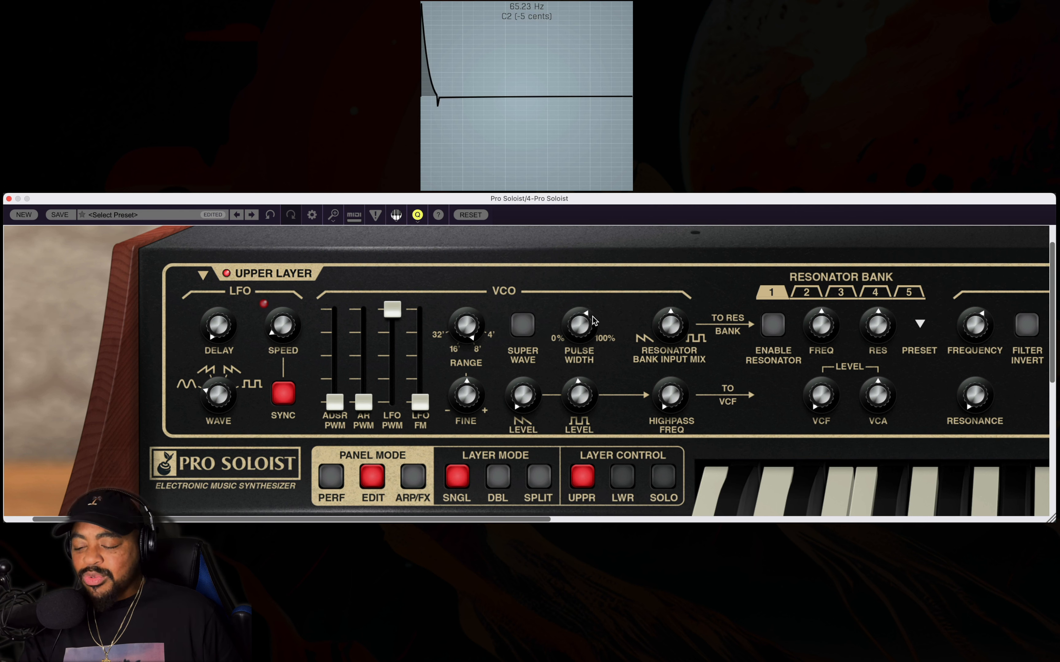
mouse_move(412, 319)
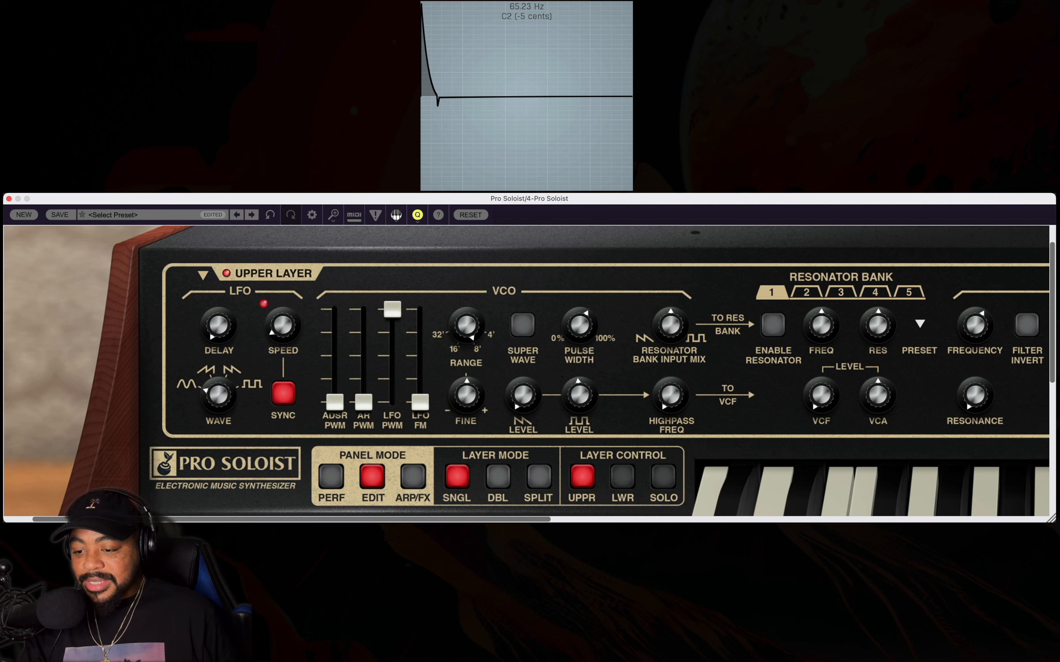
Switch the keyboard mode from mono with retrigger to poly.
double_click(704, 408)
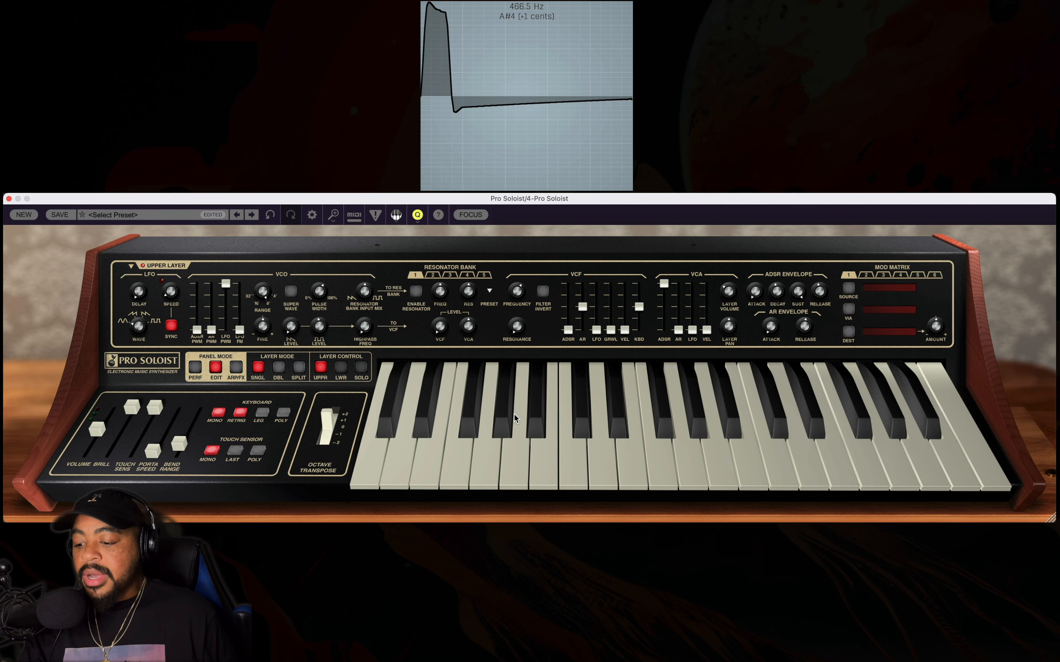
click(282, 414)
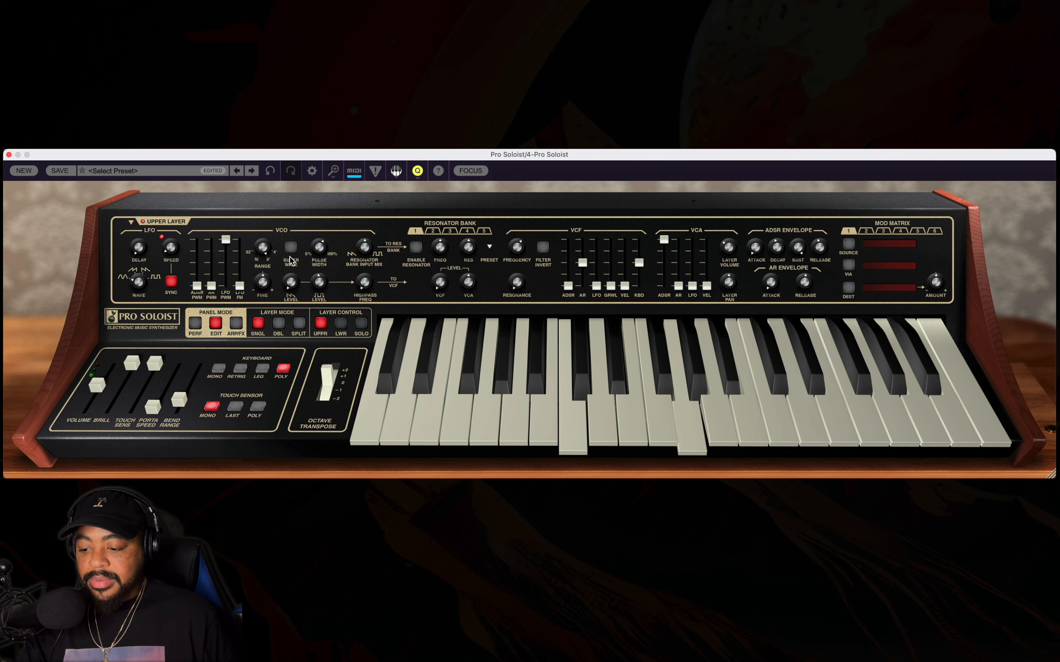
Bring the upper VCO's pulse width back to about 50.7%.
alt+super+click(308, 260)
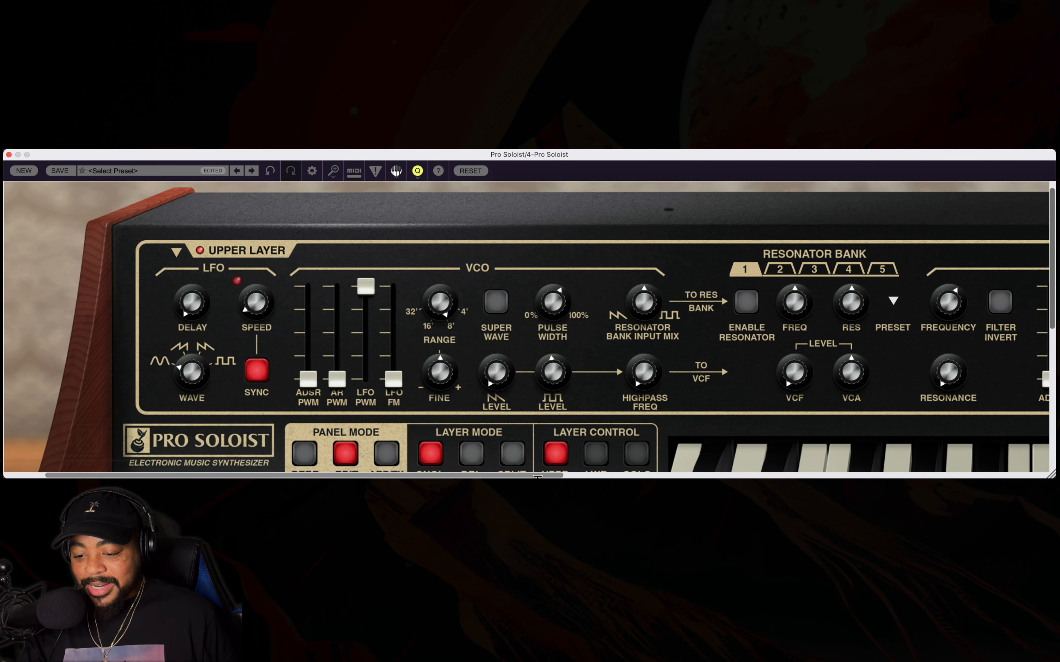
drag(538, 477, 583, 477)
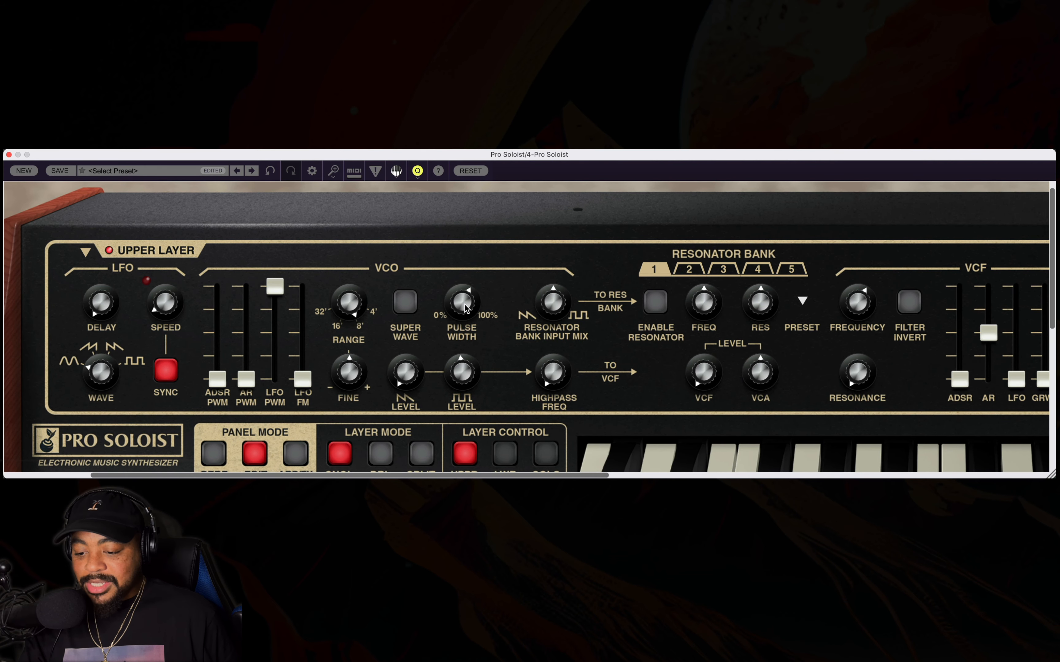
drag(463, 316, 465, 317)
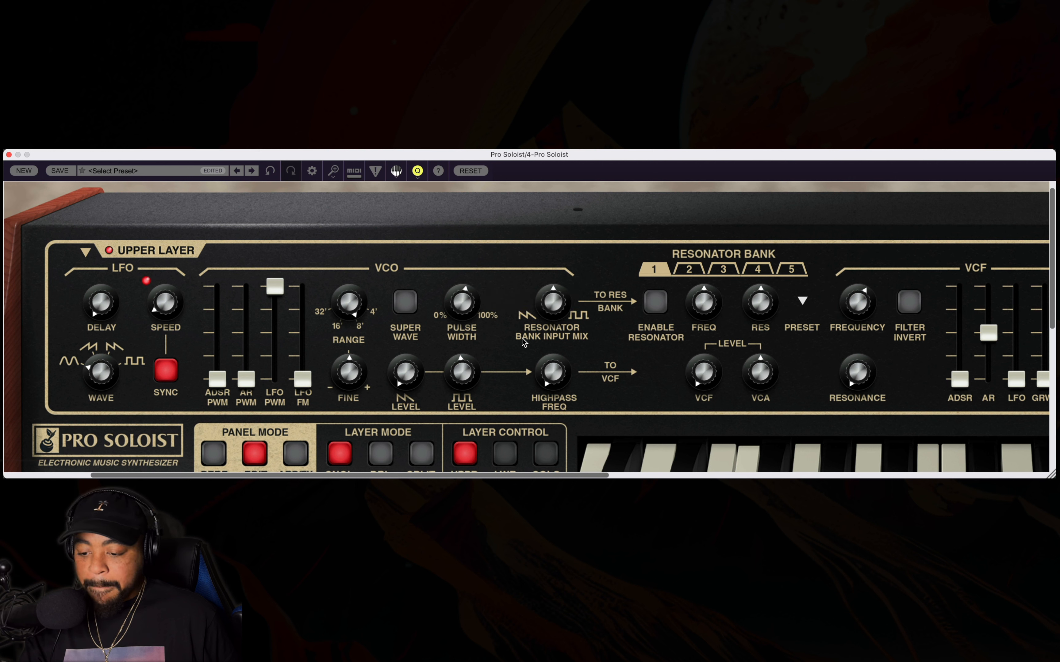
mouse_move(549, 306)
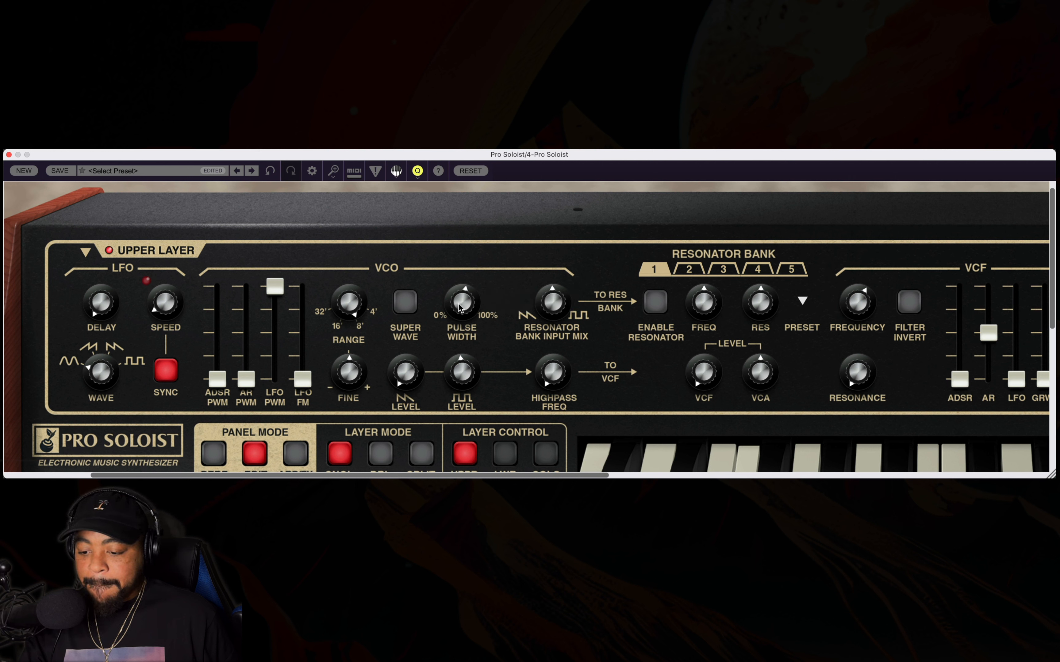
mouse_move(461, 315)
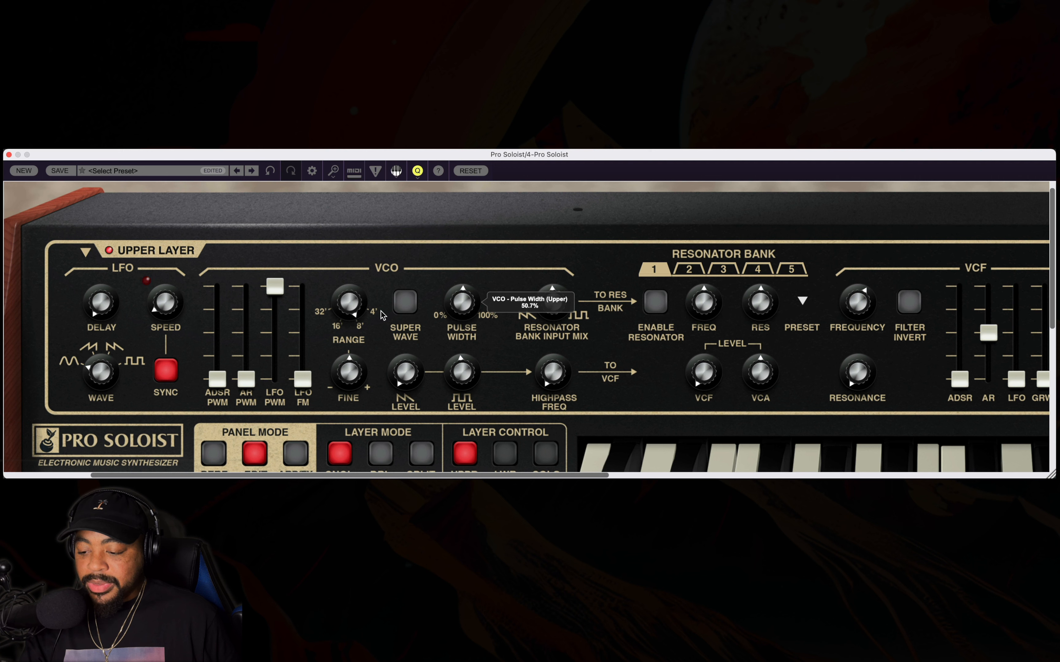
Try a slightly lower LFO PWM amount, slow the LFO speed to minimum, and return LFO PWM to maximum.
drag(275, 287, 271, 332)
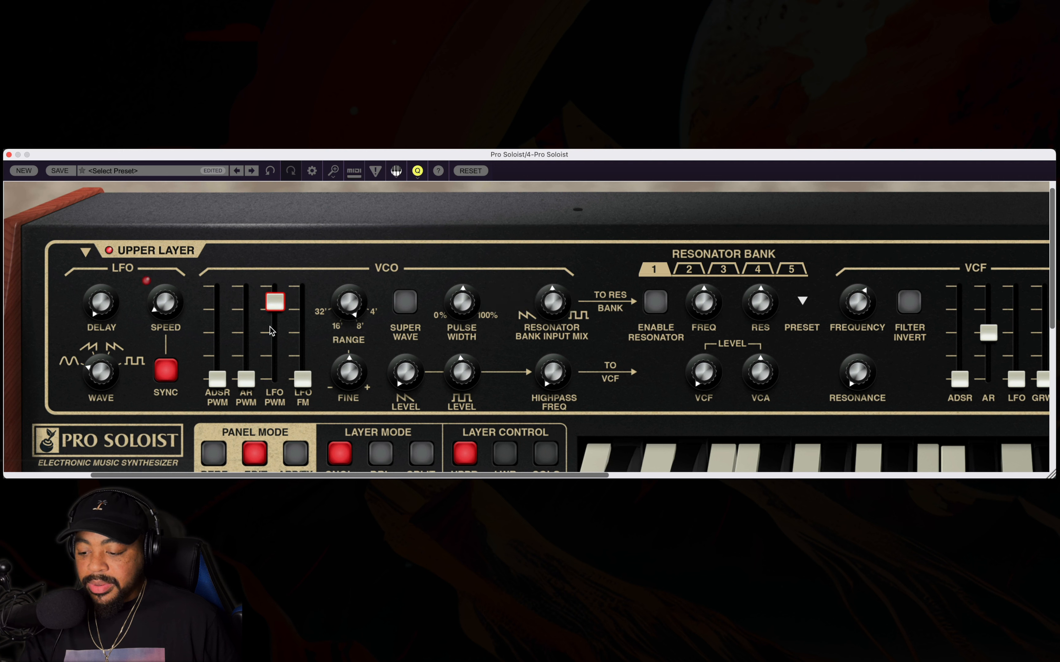
mouse_move(272, 332)
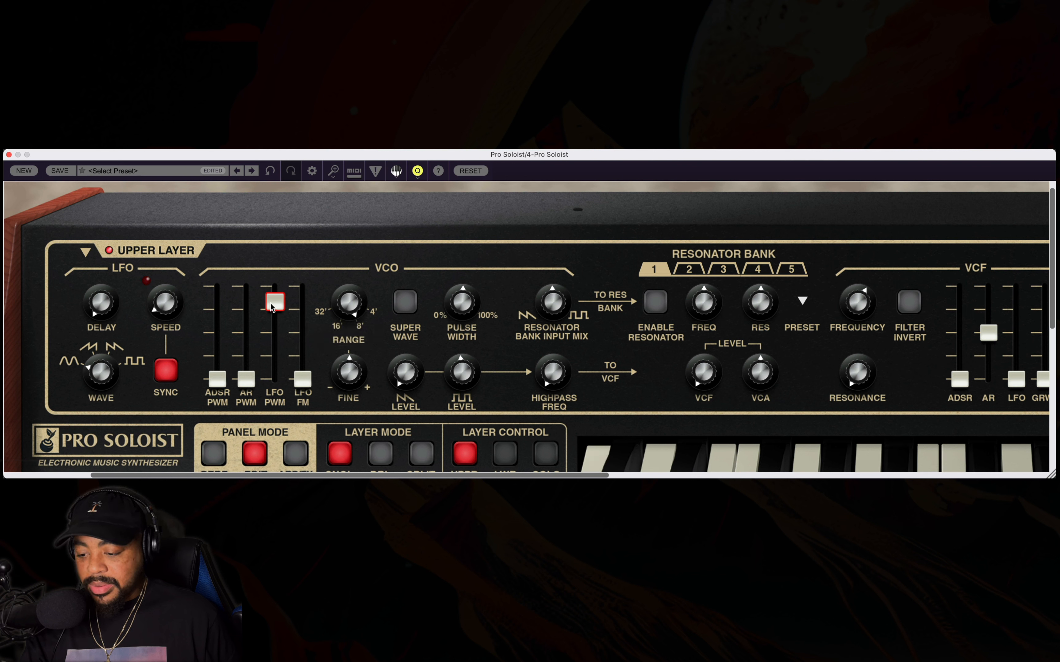
mouse_move(270, 302)
mouse_down()
mouse_move(271, 316)
mouse_move(273, 298)
mouse_up()
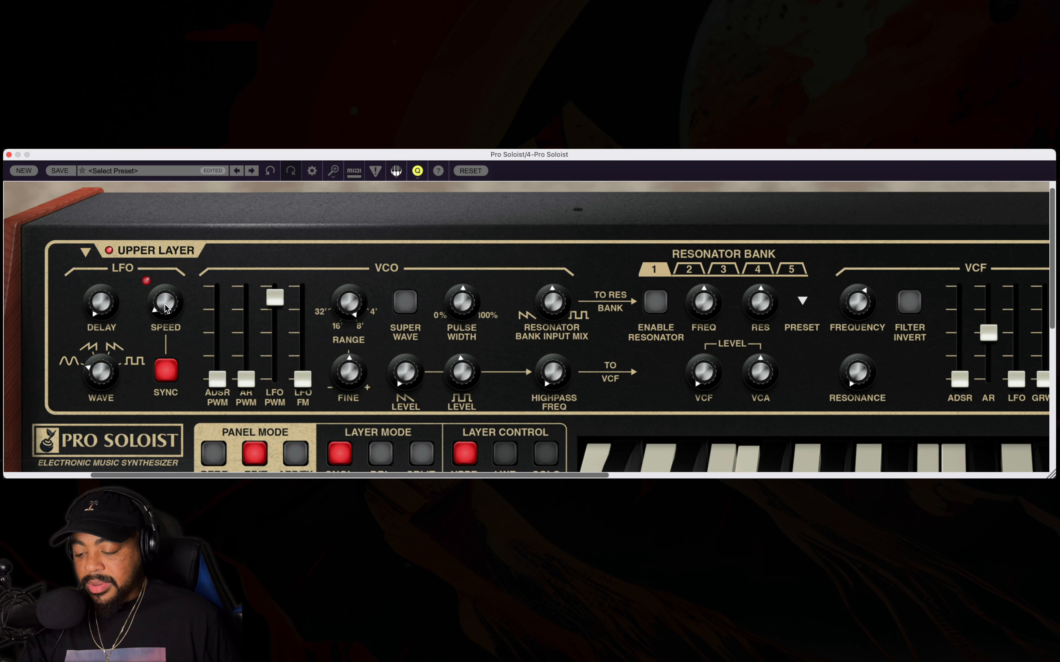
drag(165, 304, 177, 382)
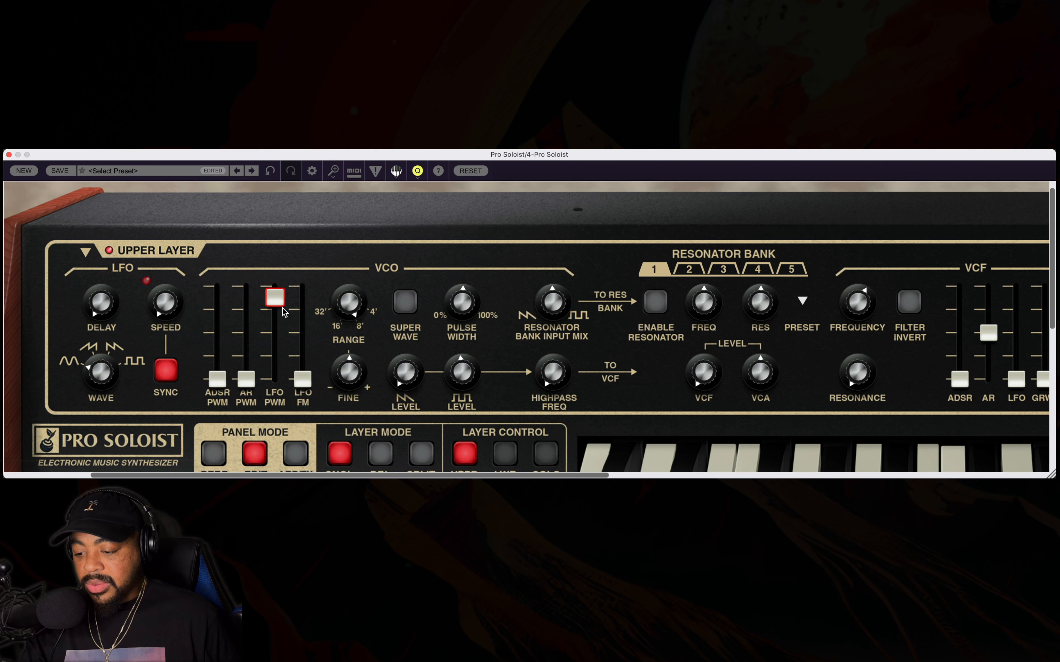
drag(283, 304, 293, 275)
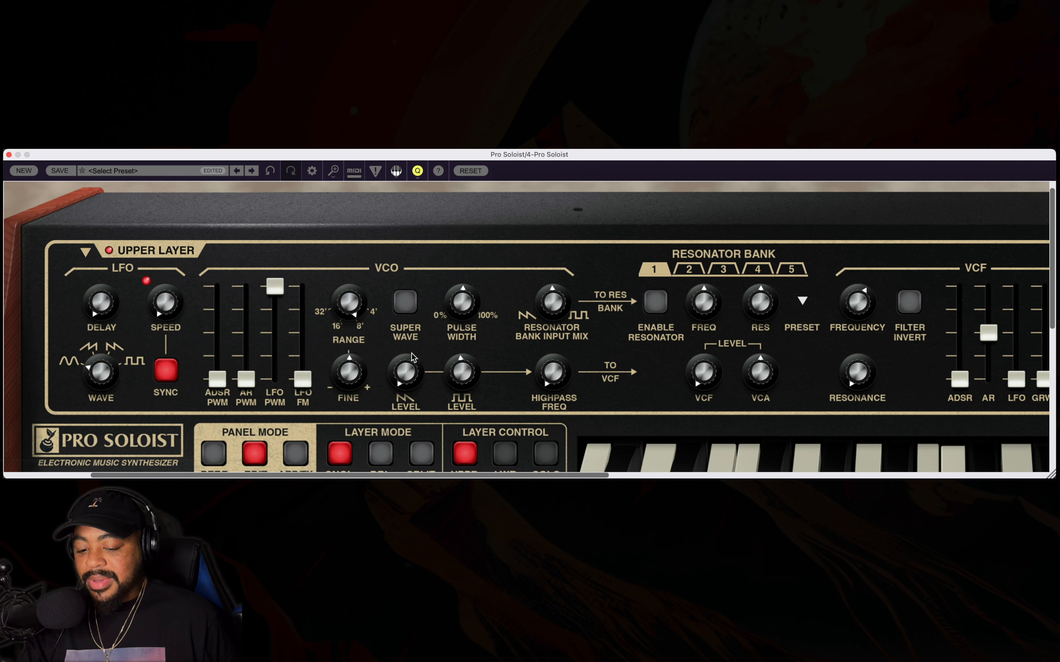
mouse_move(412, 353)
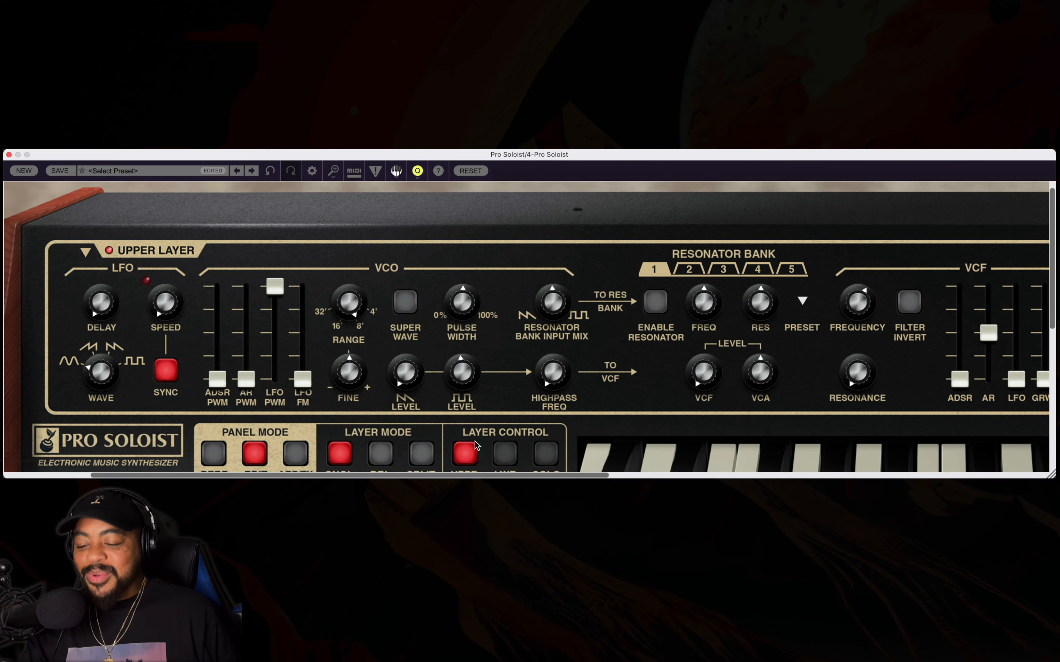
Close the upper VCF's frequency to minimum and set its ADSR and AR amounts to just under a fifth.
drag(601, 475, 736, 473)
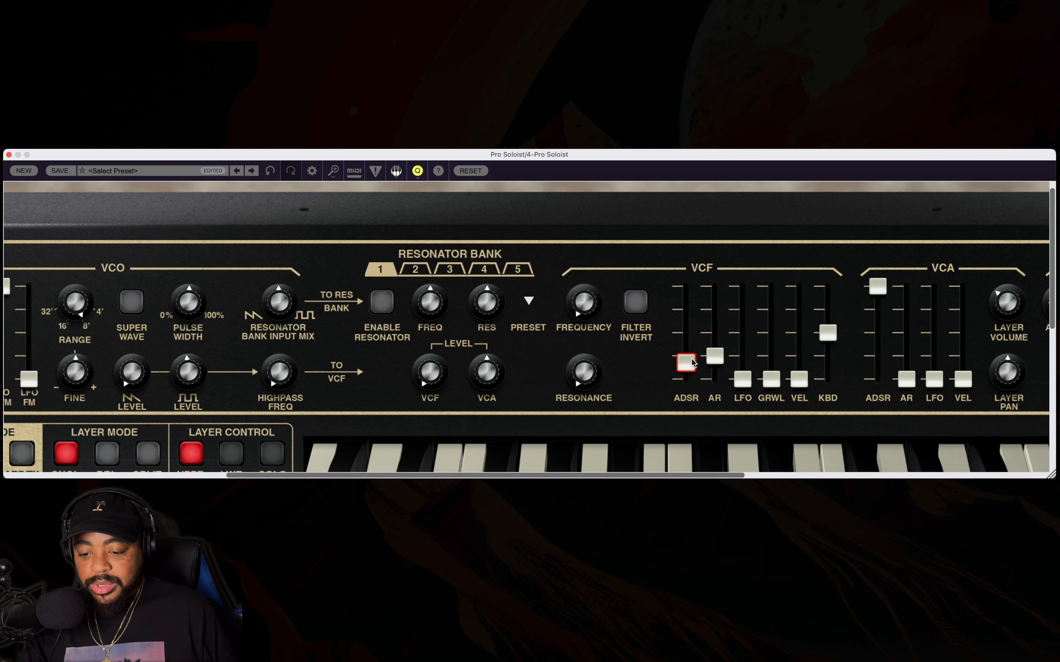
drag(714, 359, 714, 366)
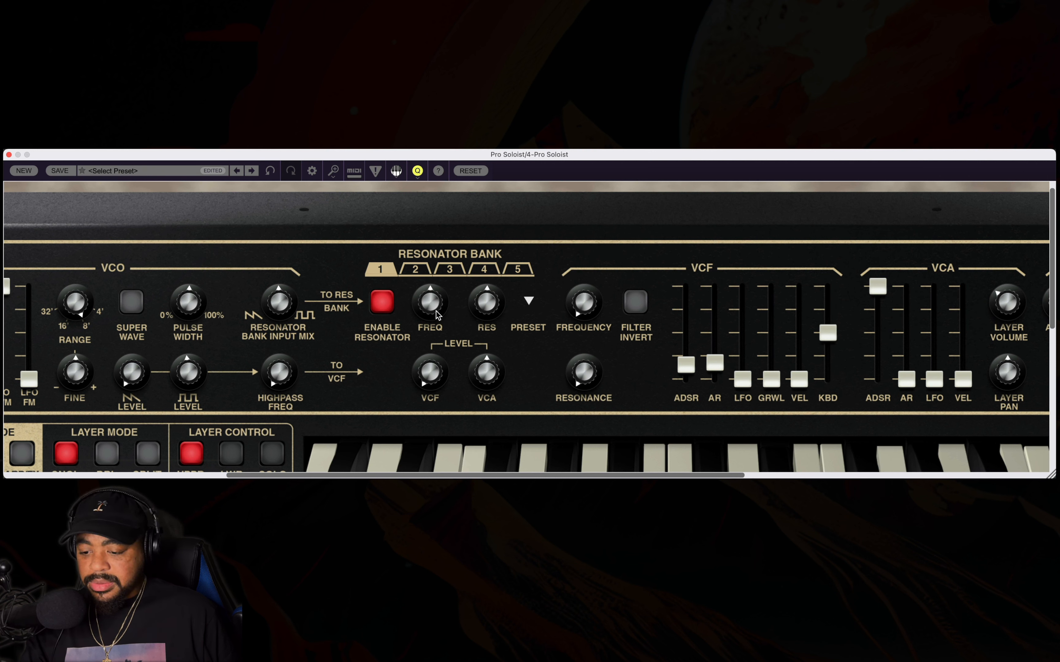
Enable the upper layer's resonator and raise resonator 1's VCF level to about halfway.
drag(438, 379, 434, 295)
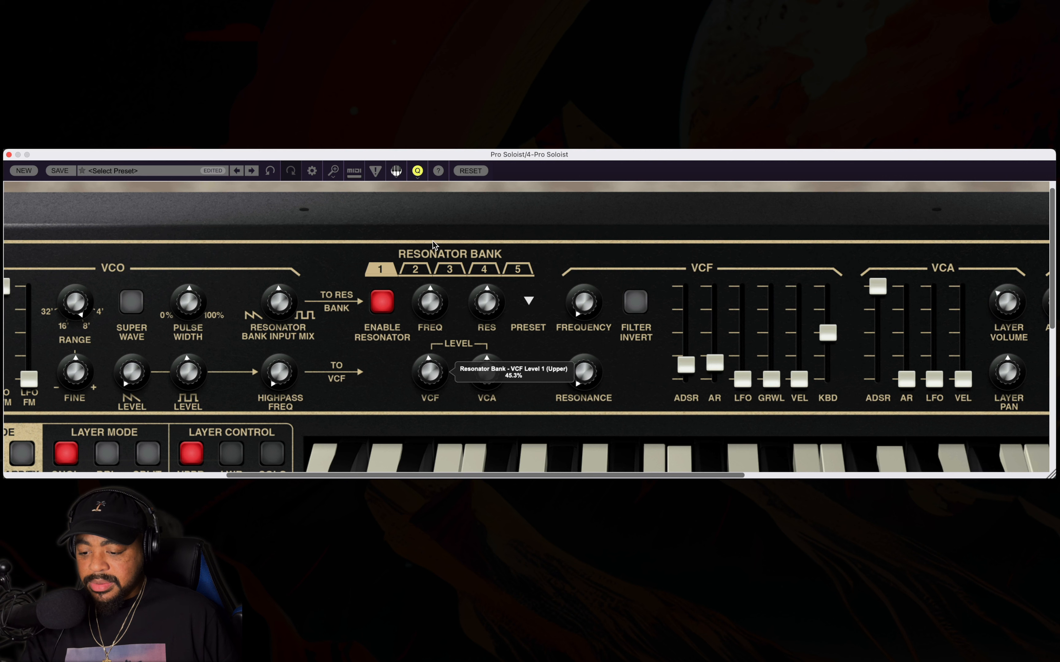
drag(433, 241, 433, 239)
Sweep resonator 1's frequency from 10000 Hz down and back with its resonance raised, leaving it slightly below centre.
drag(421, 300, 409, 127)
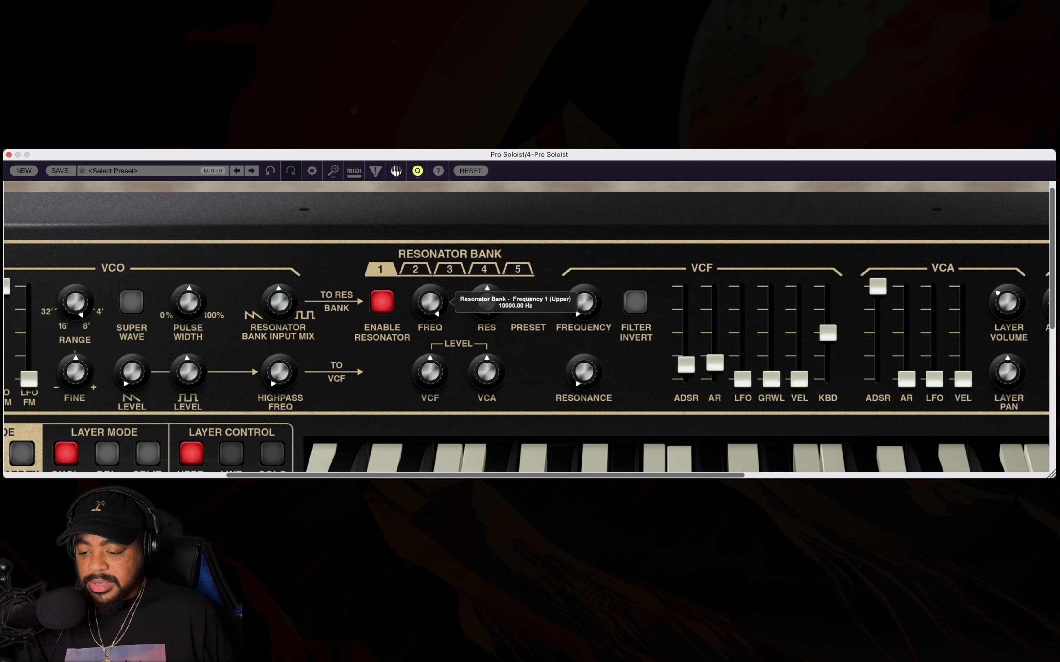
drag(429, 302, 432, 332)
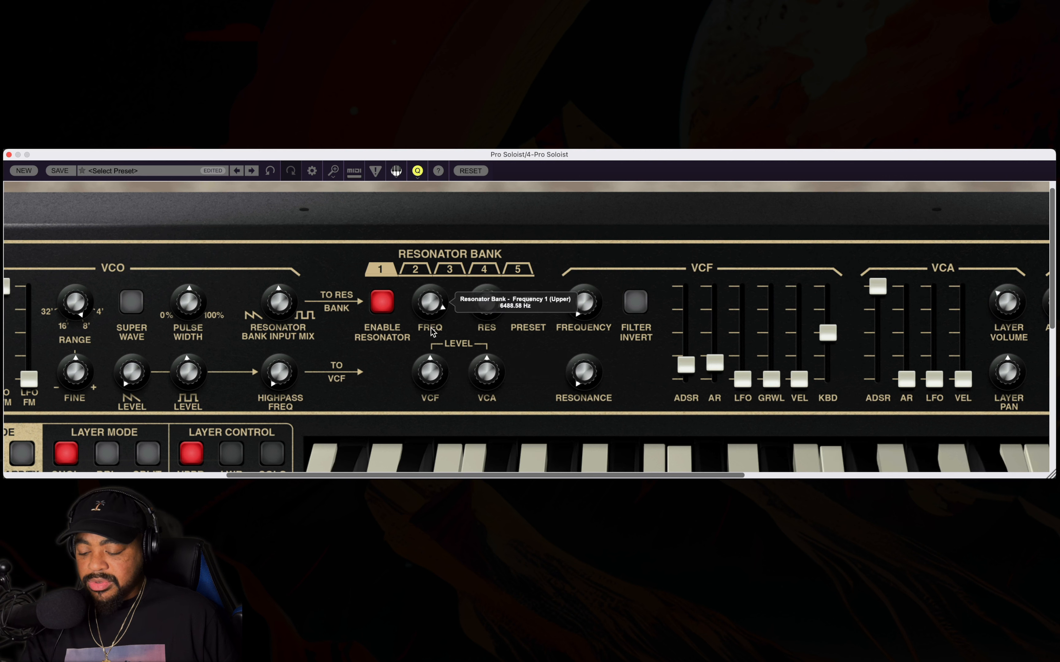
drag(431, 402, 428, 461)
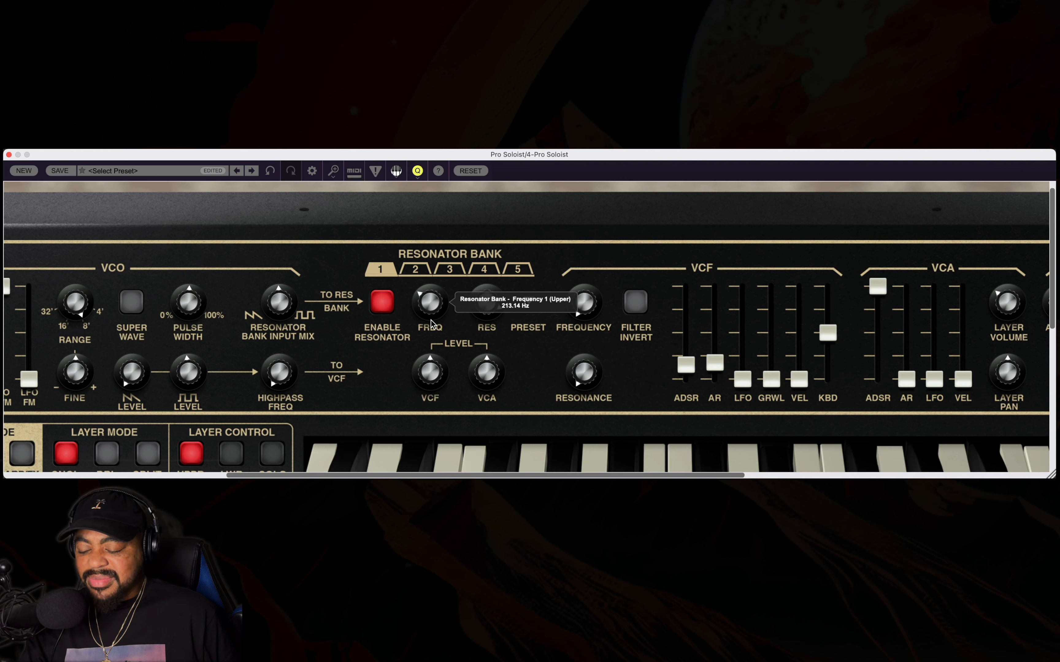
drag(432, 326, 429, 296)
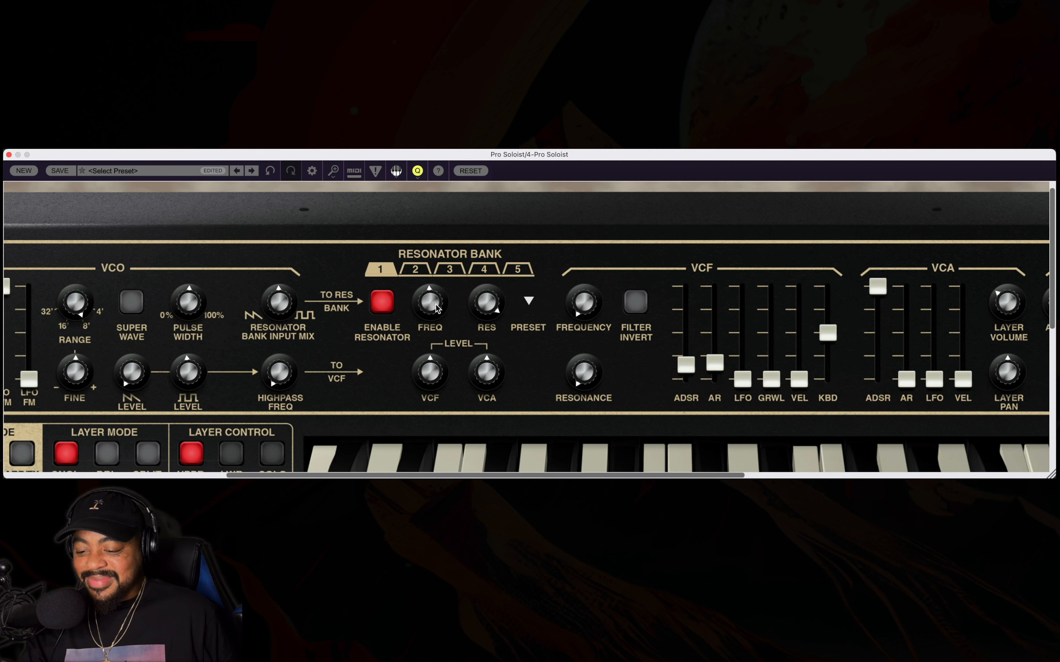
drag(437, 308, 437, 330)
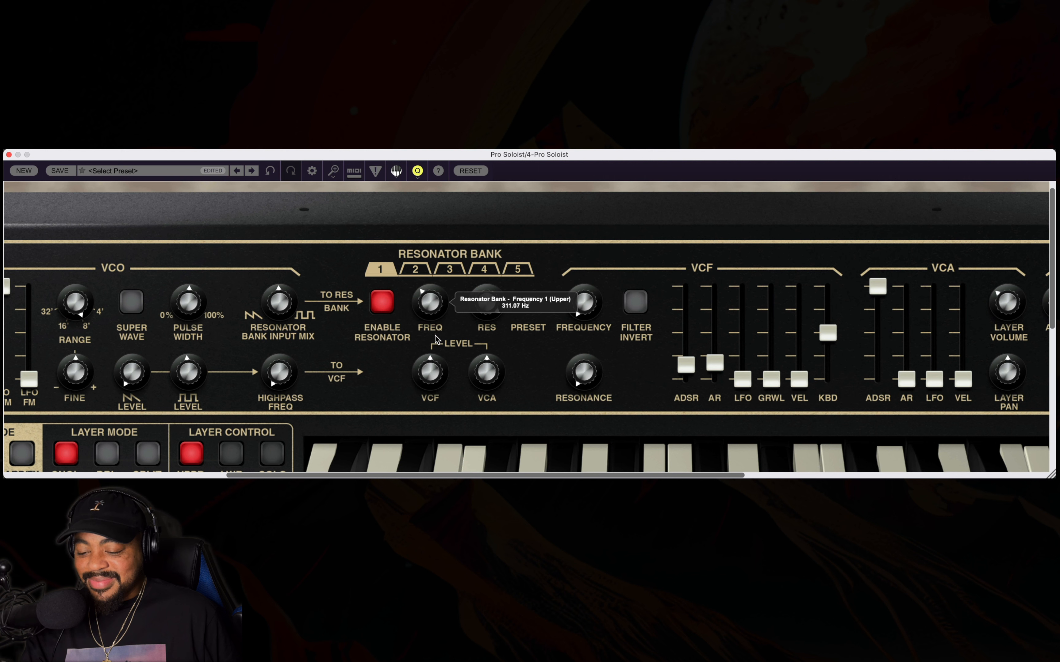
mouse_move(436, 343)
mouse_down()
mouse_move(436, 293)
mouse_move(434, 323)
mouse_up()
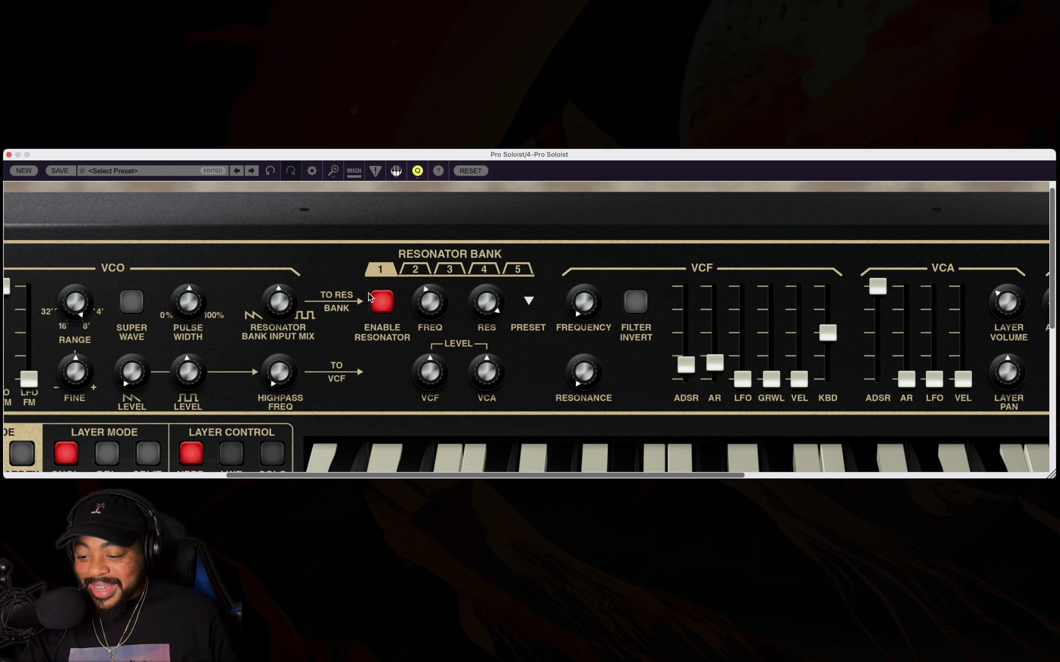
Disable the resonator and raise the upper VCF's resonance while sweeping the filter frequency in its low range.
click(374, 303)
drag(586, 331, 573, 166)
drag(584, 372, 564, 232)
drag(575, 303, 585, 434)
drag(586, 376, 584, 284)
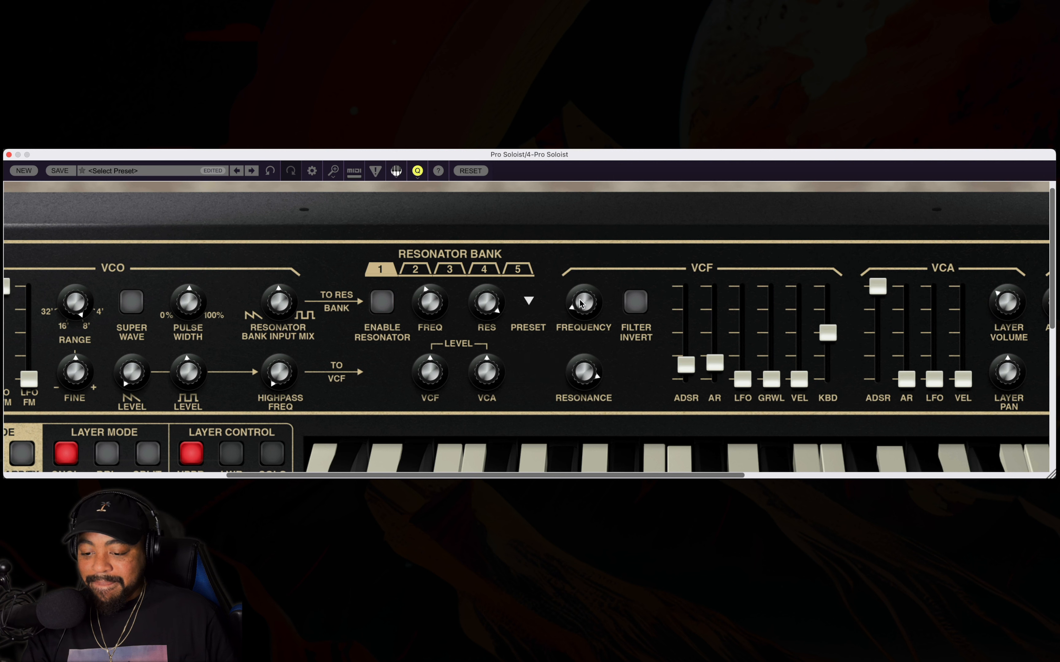
mouse_move(581, 314)
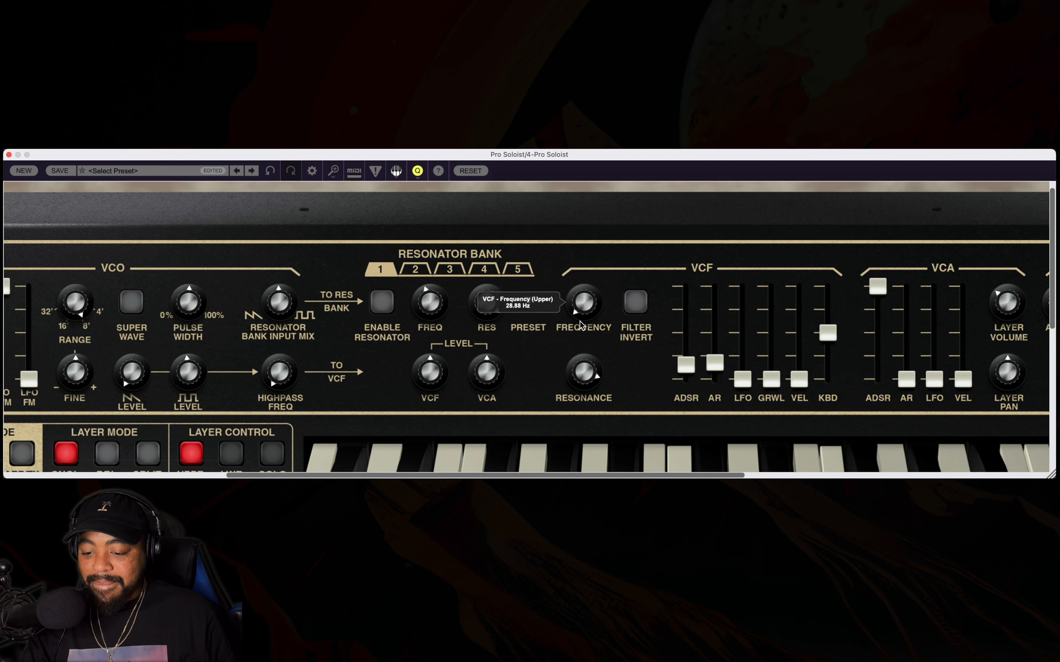
Set the upper VCF's resonance to maximum, sweep the frequency between about 23 and 53 Hz, and leave it at minimum.
drag(587, 371, 581, 248)
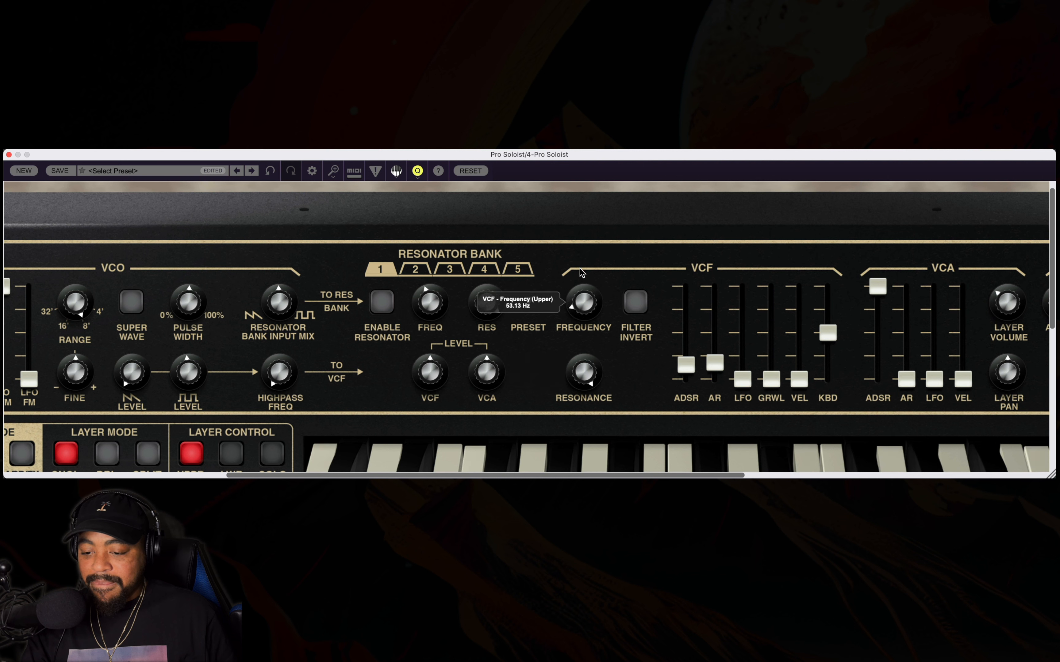
drag(581, 278, 581, 281)
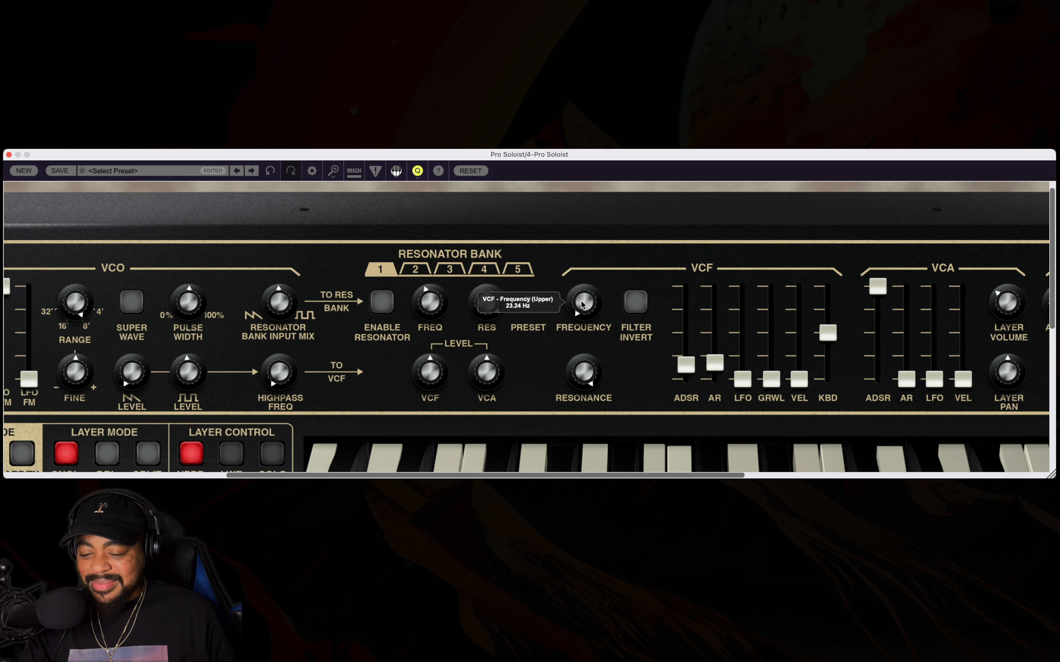
drag(582, 305, 582, 303)
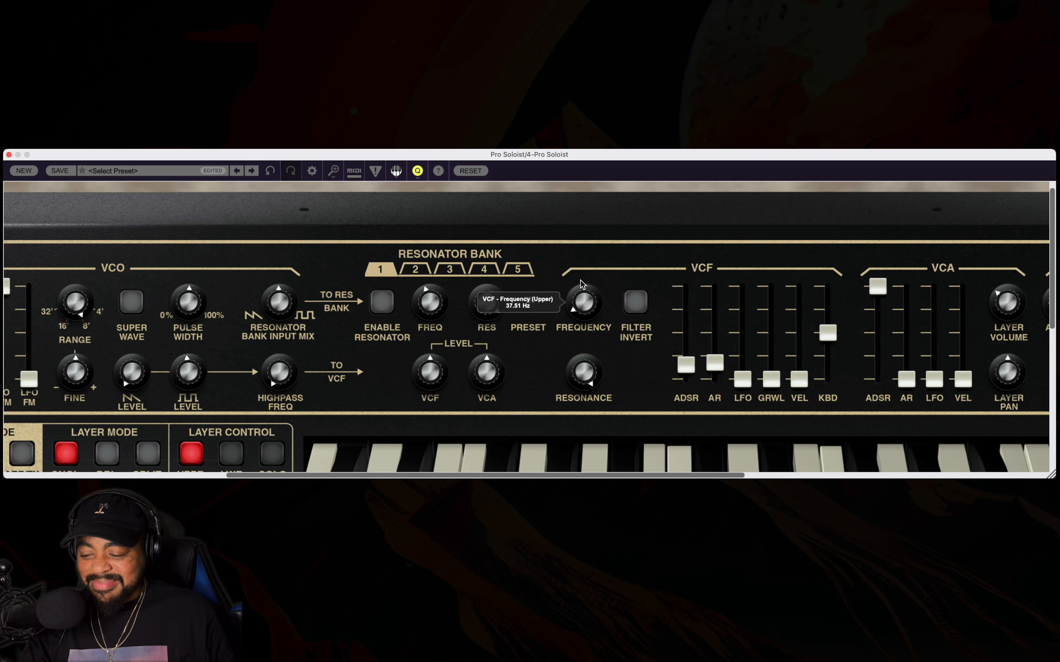
drag(583, 275, 584, 260)
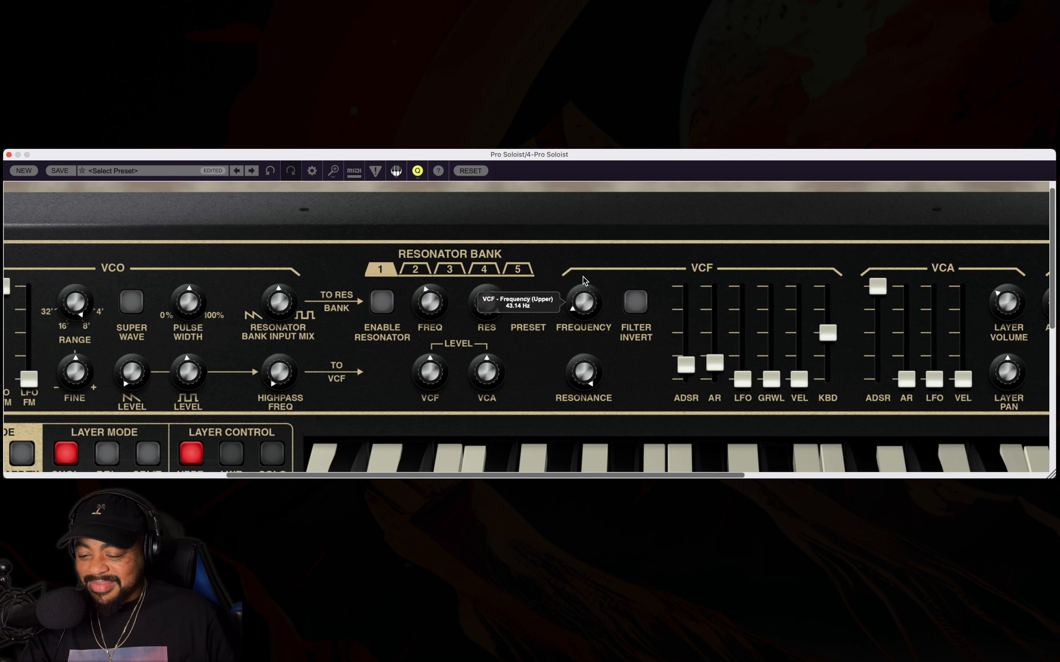
drag(582, 286, 582, 311)
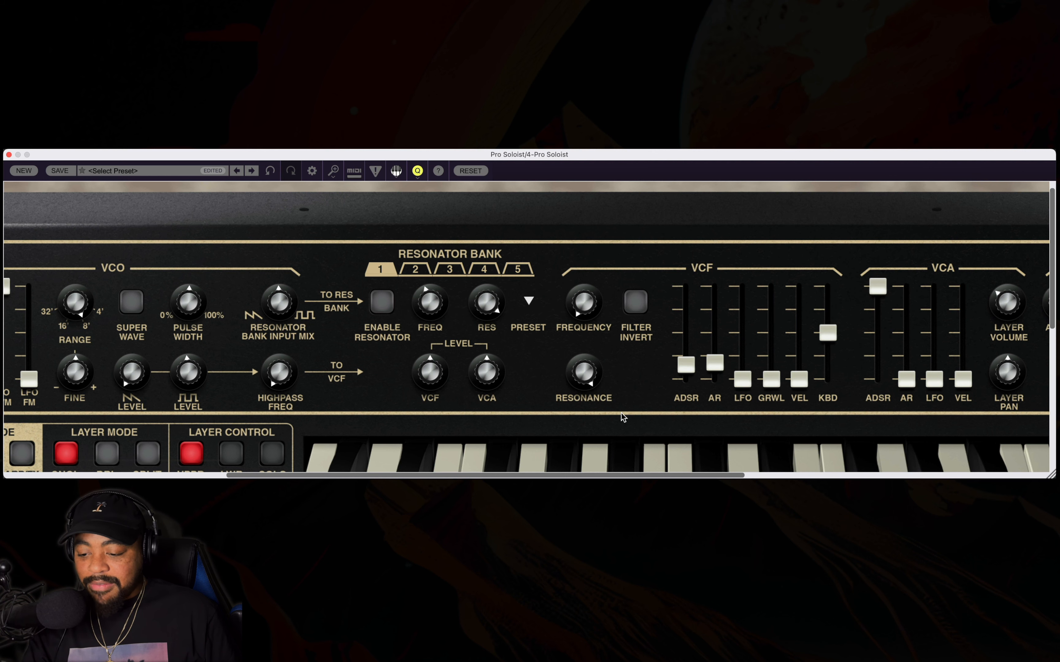
Raise the upper VCF's ADSR amount to just over half and AR amount to about 40%, and lower the ADSR envelope's sustain.
scroll(281, 414, right, 10)
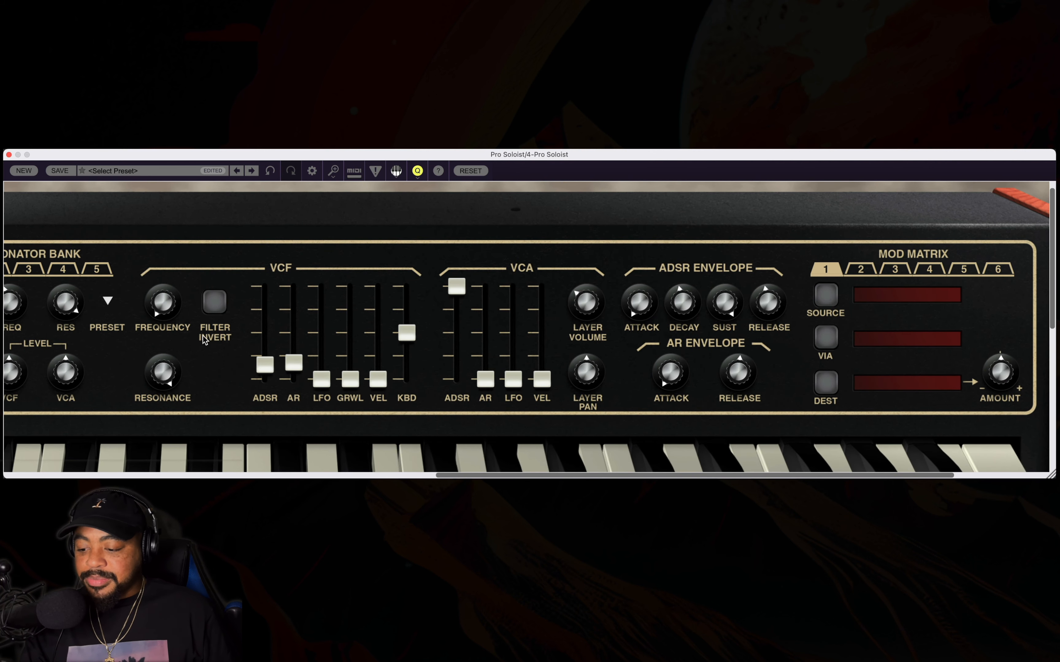
scroll(268, 362, up, 6)
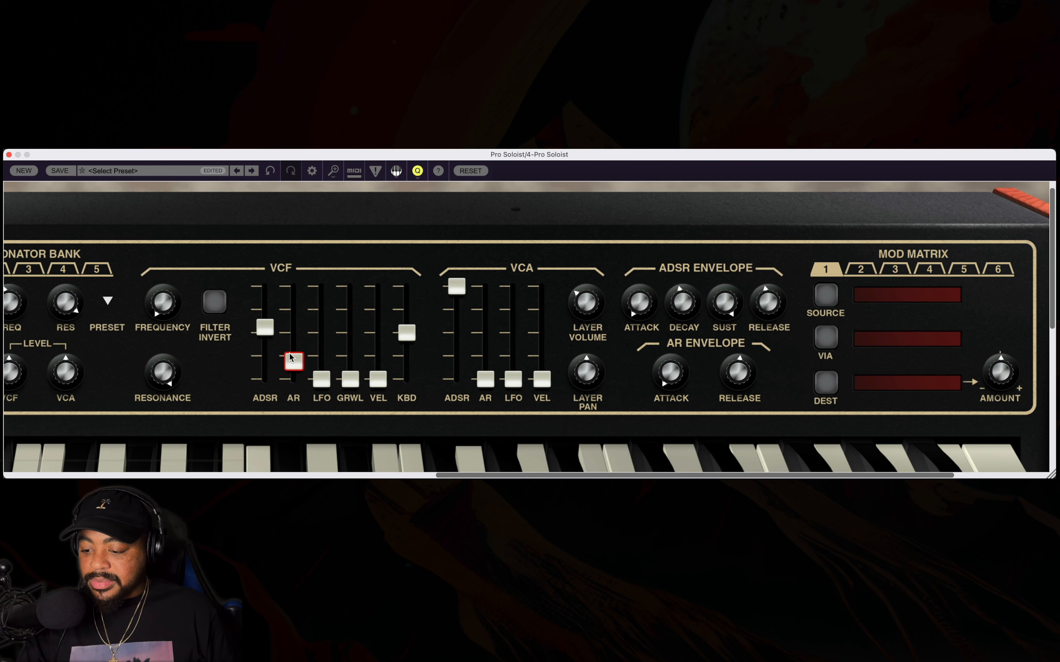
scroll(307, 359, up, 3)
scroll(728, 296, down, 3)
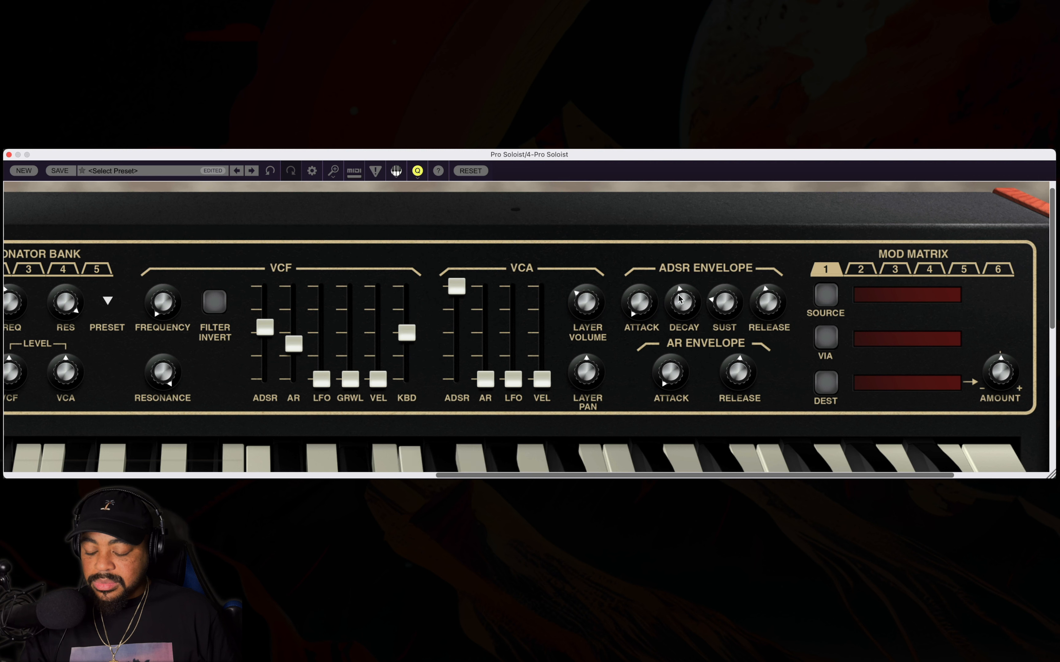
Lengthen the upper ADSR envelope's decay and set the upper VCF's ADSR amount to 63%.
drag(679, 299, 679, 249)
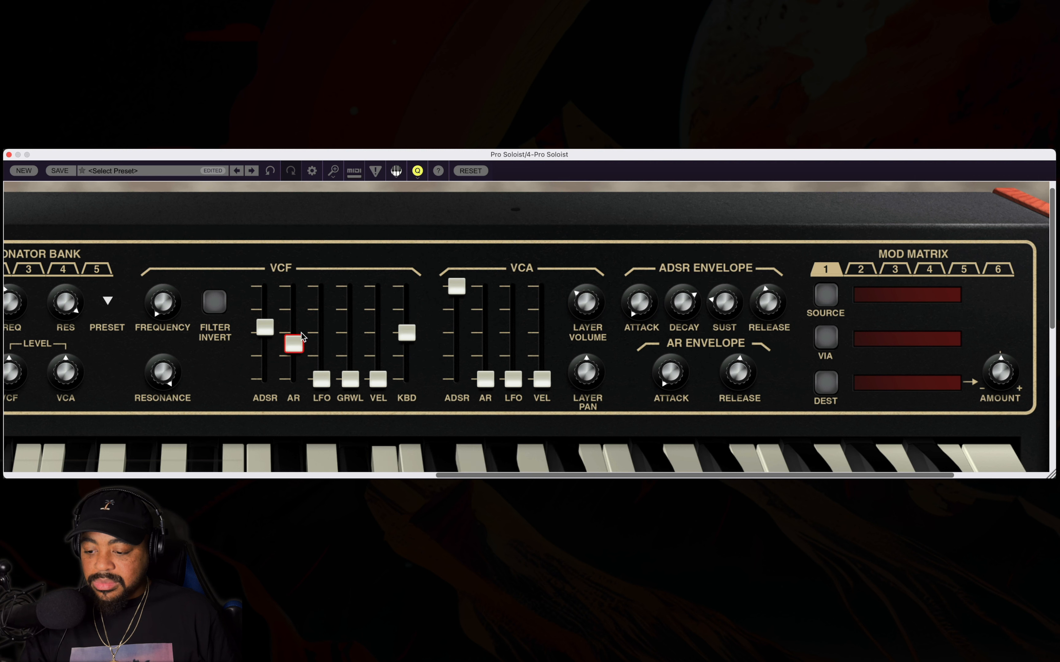
drag(265, 325, 265, 316)
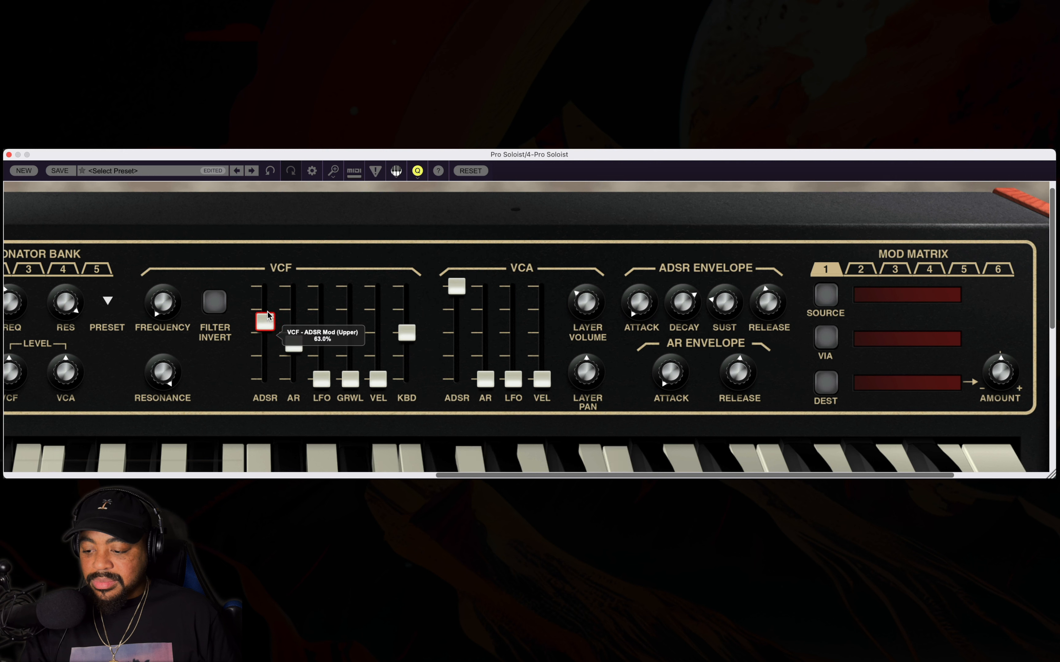
mouse_move(158, 389)
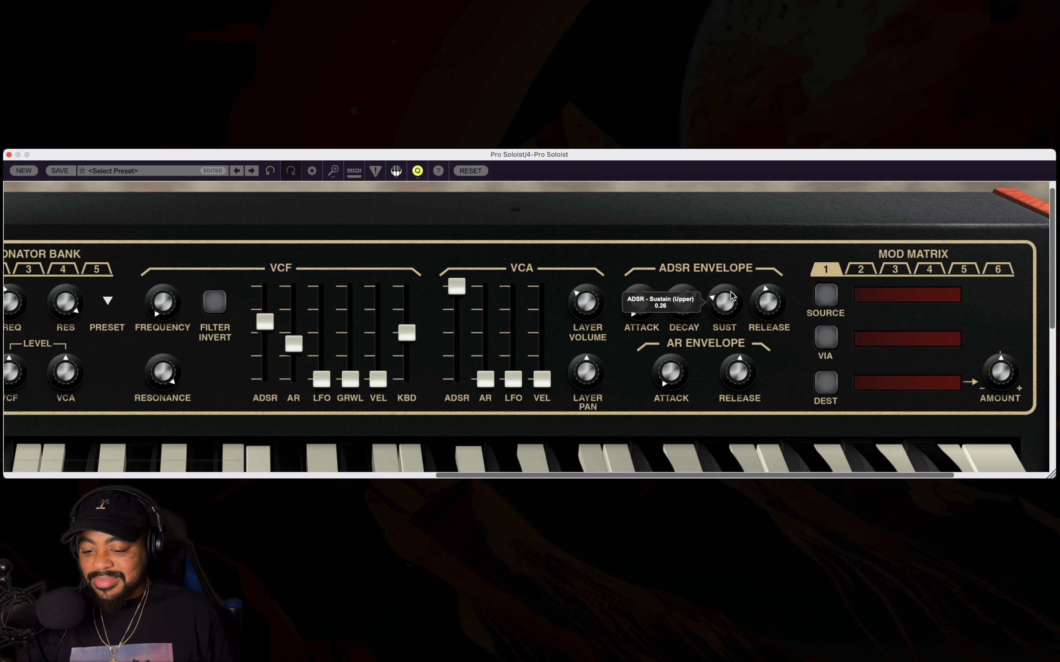
Lengthen both envelopes' attacks and rebalance the upper VCA to about 65% ADSR and 40% AR.
mouse_move(767, 287)
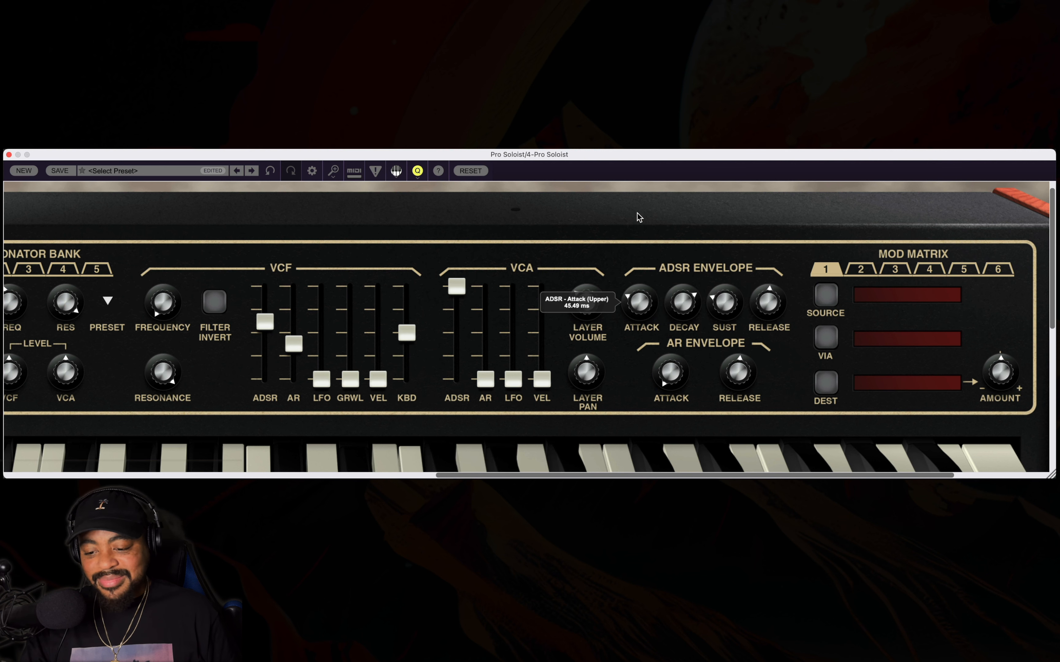
drag(642, 305, 640, 258)
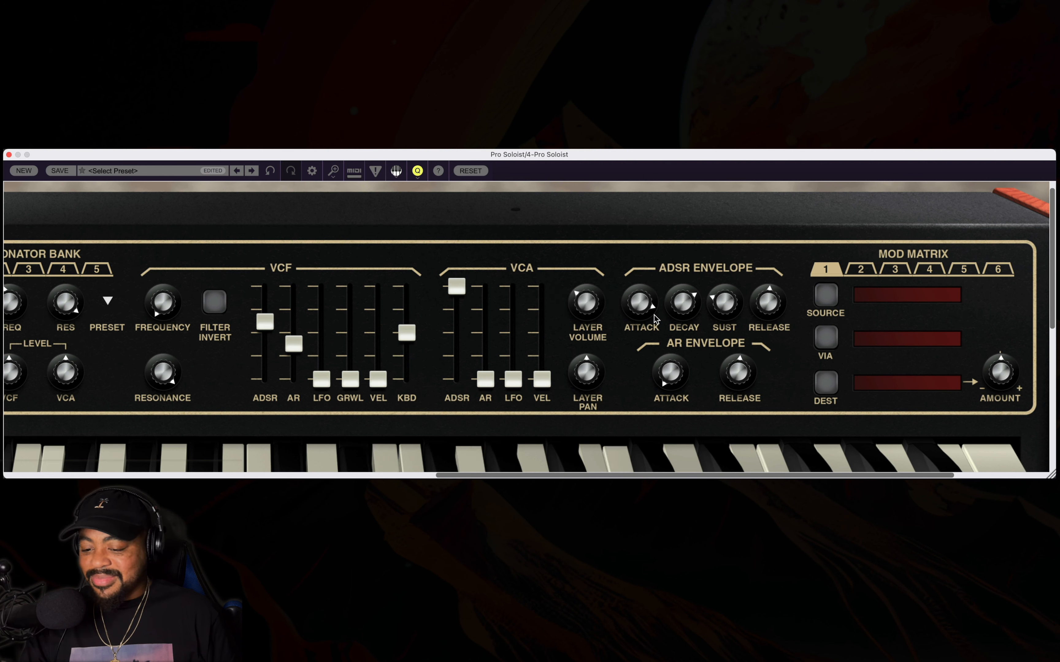
drag(676, 377, 657, 223)
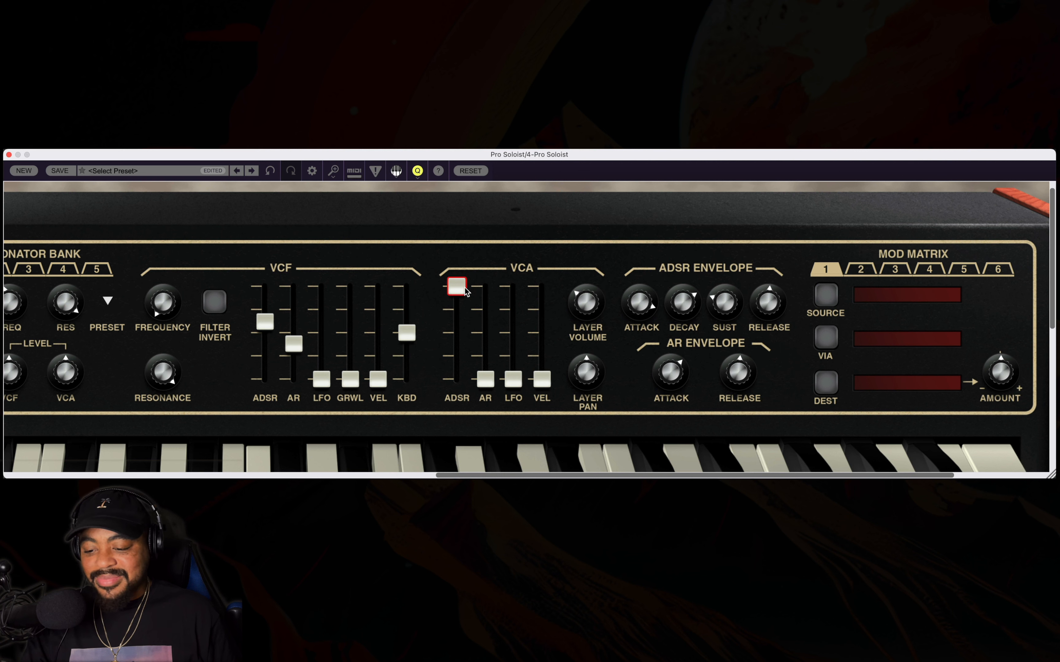
drag(457, 286, 457, 318)
drag(485, 386, 485, 303)
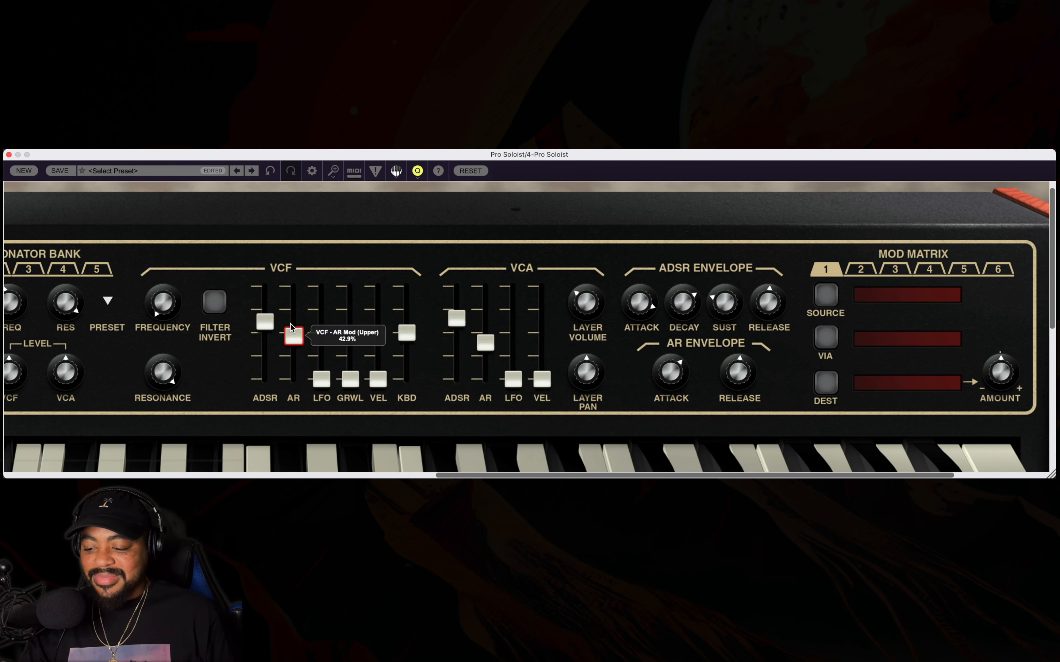
Raise the upper VCF's ADSR and AR modulation amounts step by step to maximum.
click(292, 324)
mouse_move(293, 324)
mouse_down()
mouse_move(294, 289)
mouse_move(293, 312)
mouse_up()
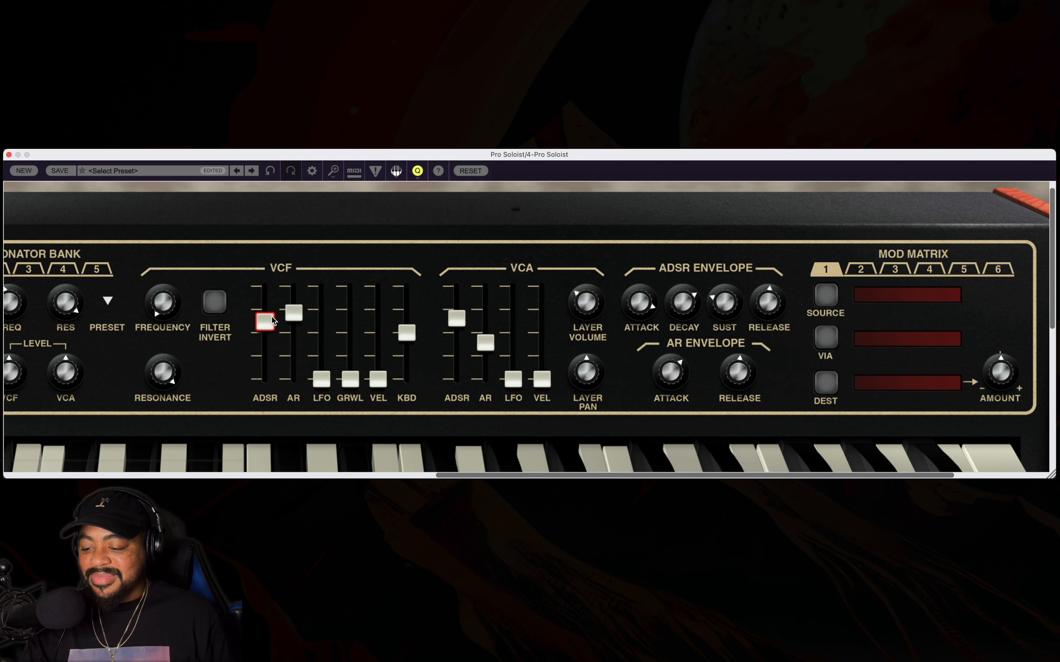
drag(272, 320, 279, 271)
drag(294, 312, 298, 263)
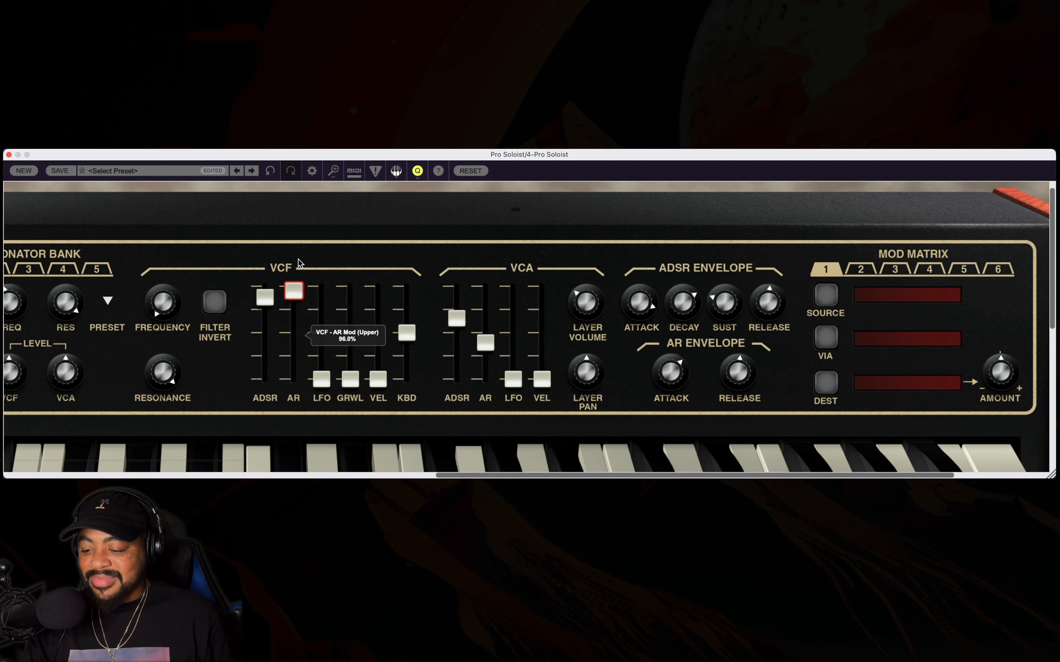
drag(265, 297, 298, 250)
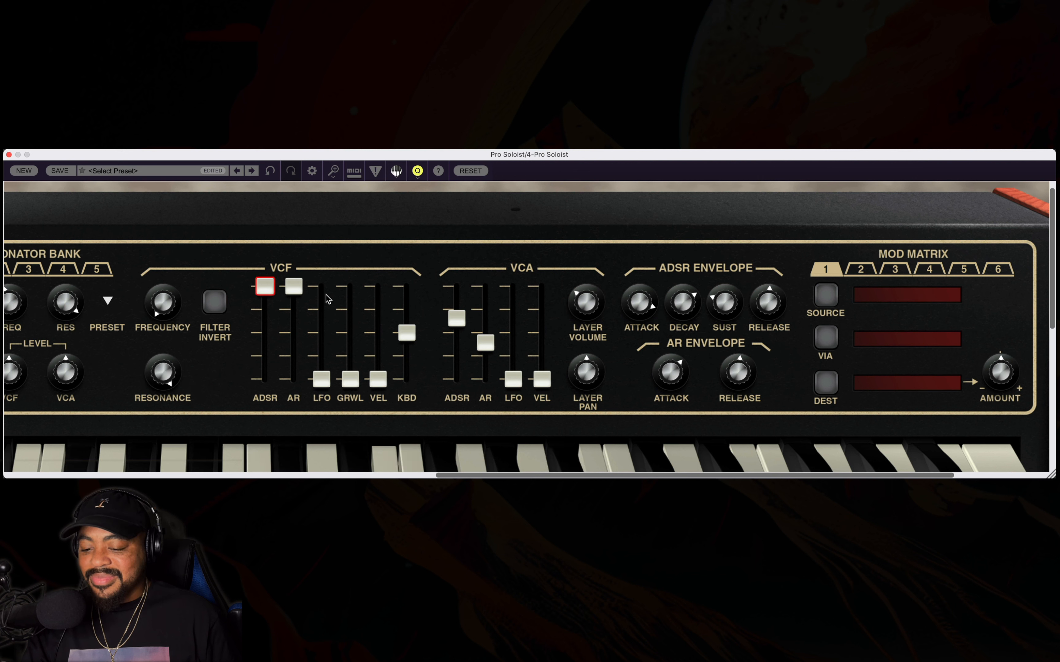
Reshape the upper envelopes with a longer decay, near-minimum sustain, slightly shorter releases, and both attacks at minimum after trying them at maximum.
drag(639, 324, 681, 261)
drag(727, 313, 715, 465)
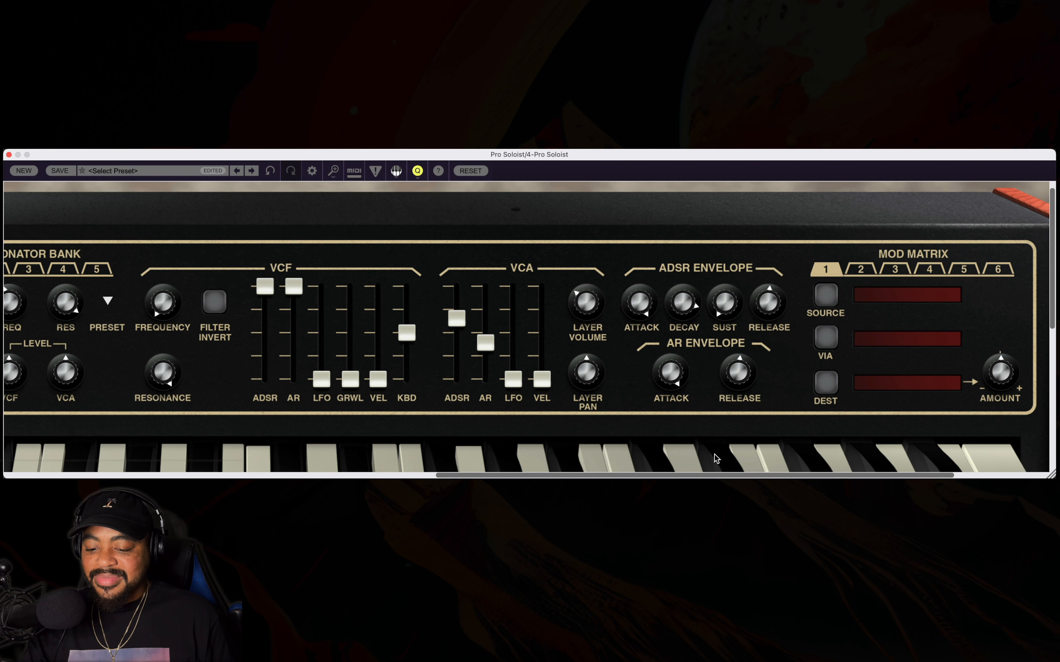
drag(733, 374, 727, 433)
drag(757, 311, 751, 346)
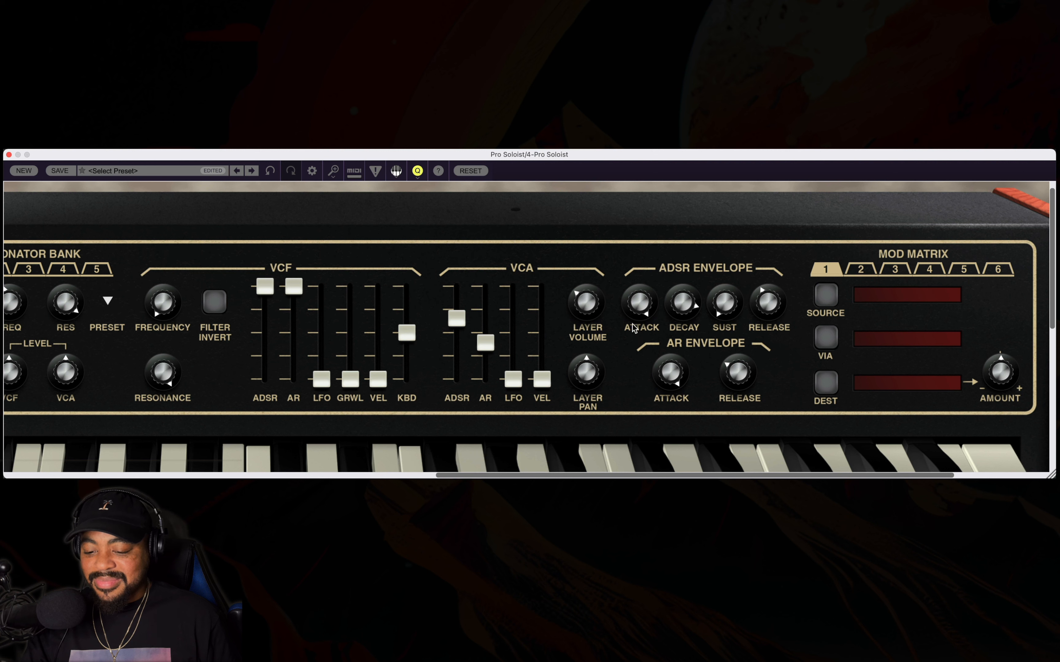
drag(642, 305, 681, 407)
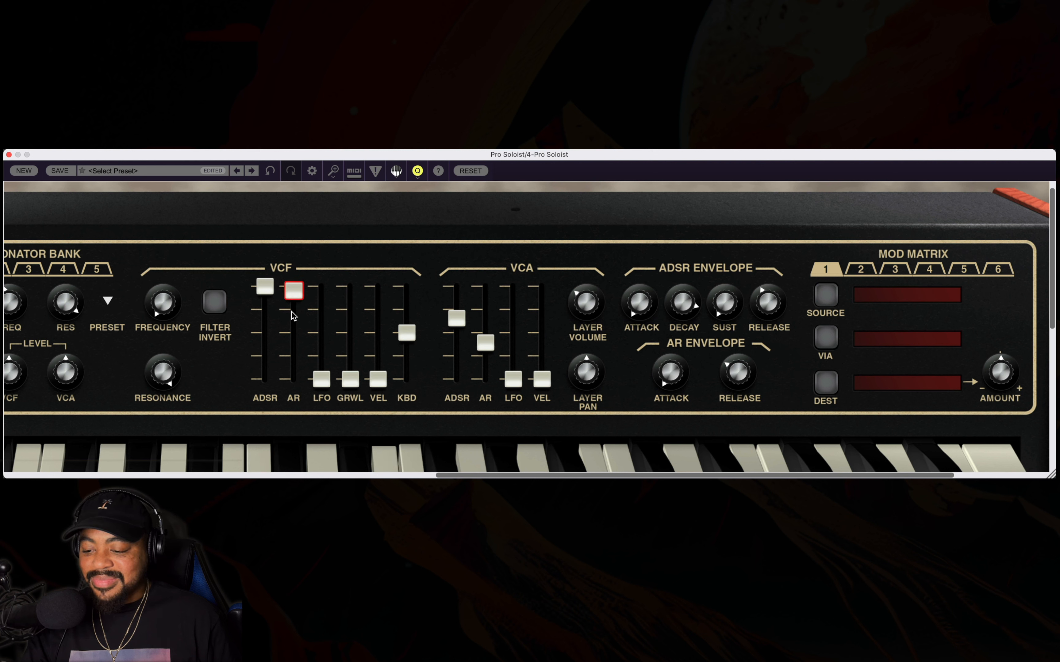
Lower the upper VCF's AR amount to about 10% and set the VCA to about 80% ADSR with AR near minimum.
drag(293, 287, 294, 371)
drag(456, 319, 475, 396)
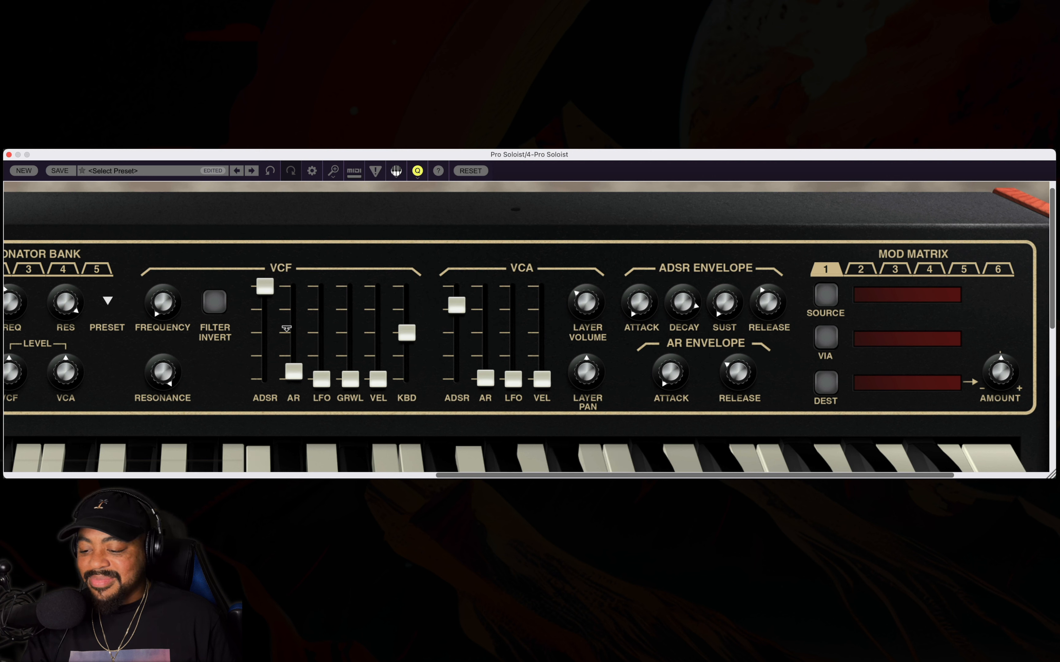
Drop the upper VCF's ADSR amount to about 25%, raise the filter frequency slightly, and bring the ADSR amount up to about 40%.
drag(266, 298, 213, 469)
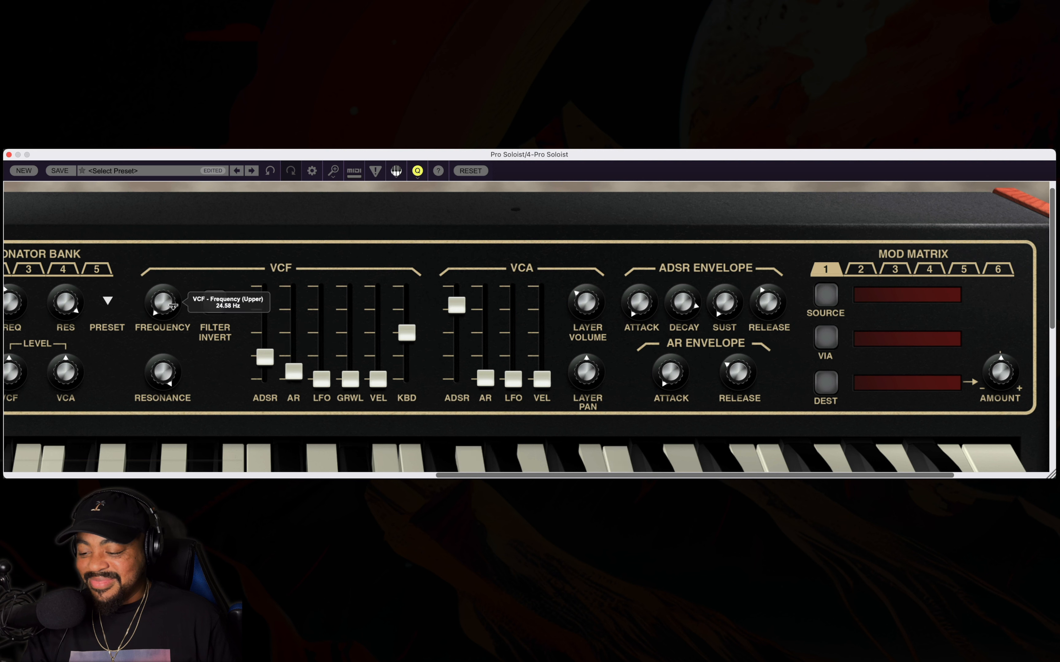
drag(176, 313, 178, 284)
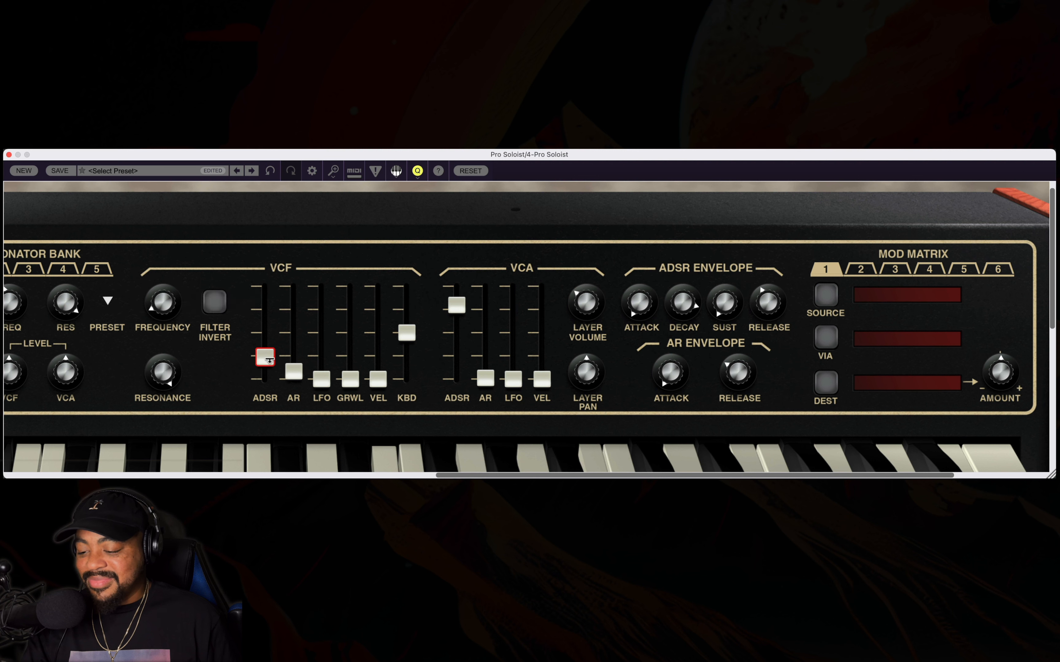
drag(265, 357, 264, 298)
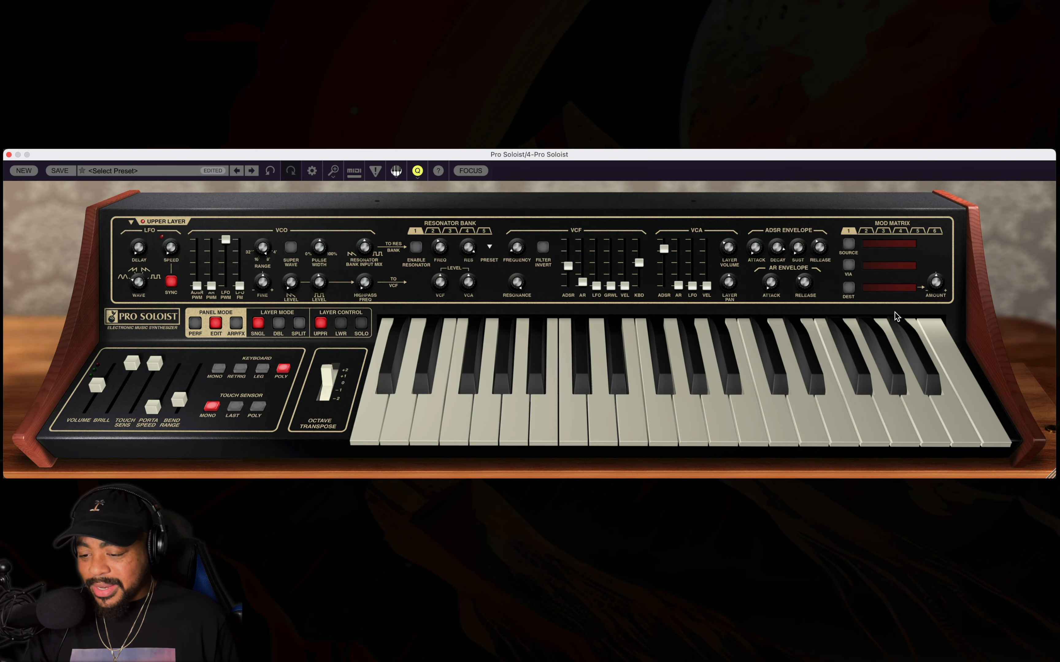
Show the arpeggiator and effects controls and switch on the upper layer's flanger, tempo-synced at a 1/2 frequency.
click(236, 323)
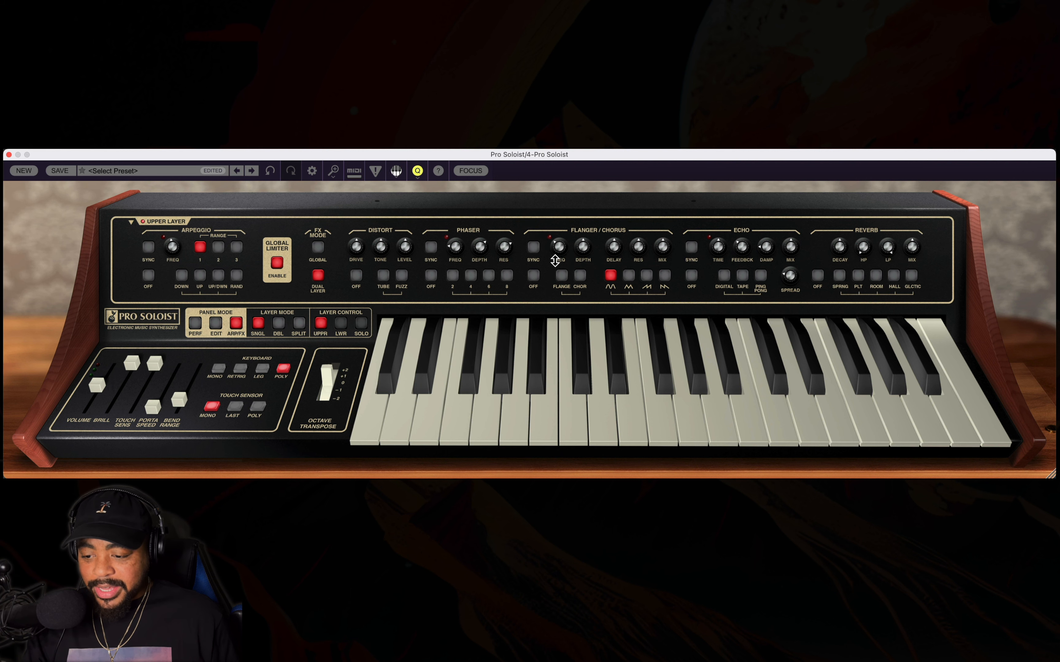
key(super+plus)
click(485, 301)
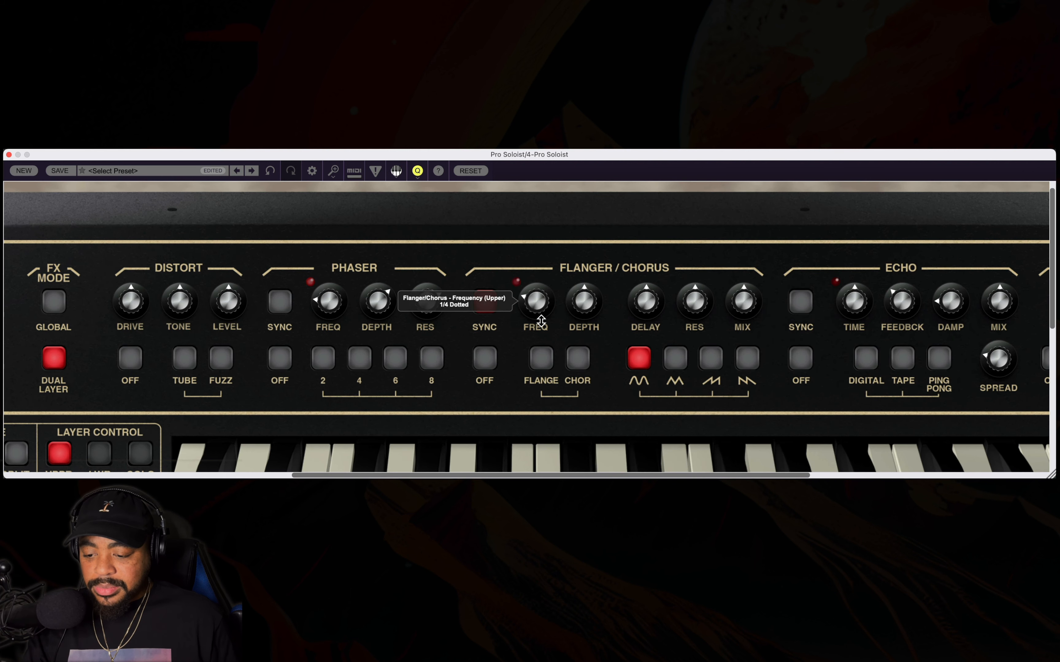
drag(541, 321, 540, 349)
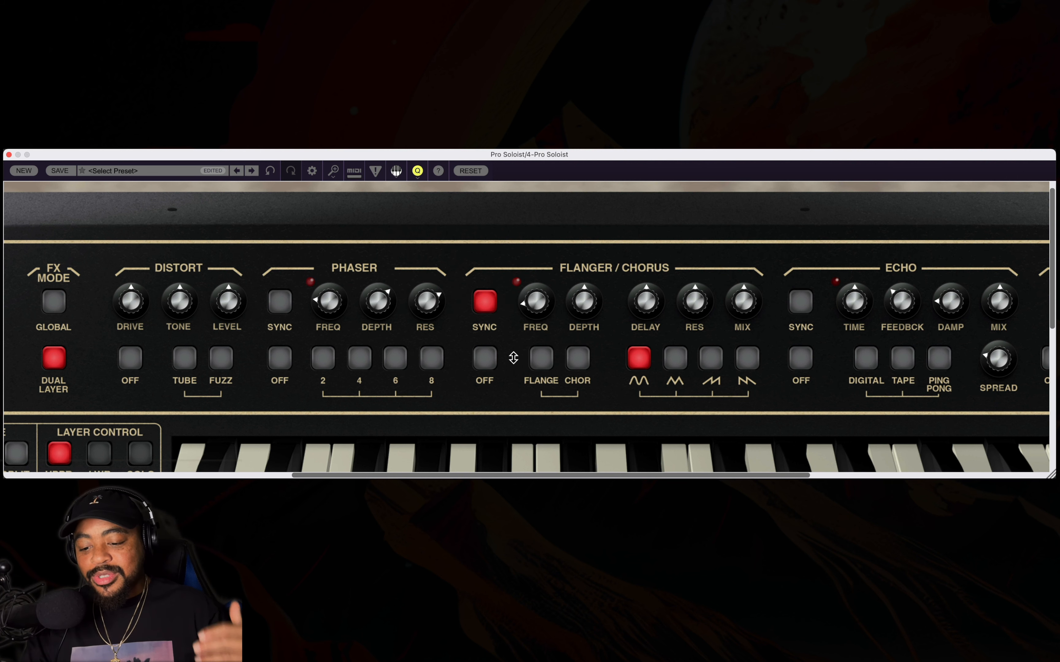
mouse_move(582, 319)
mouse_down()
mouse_move(577, 381)
mouse_move(578, 307)
mouse_up()
click(542, 358)
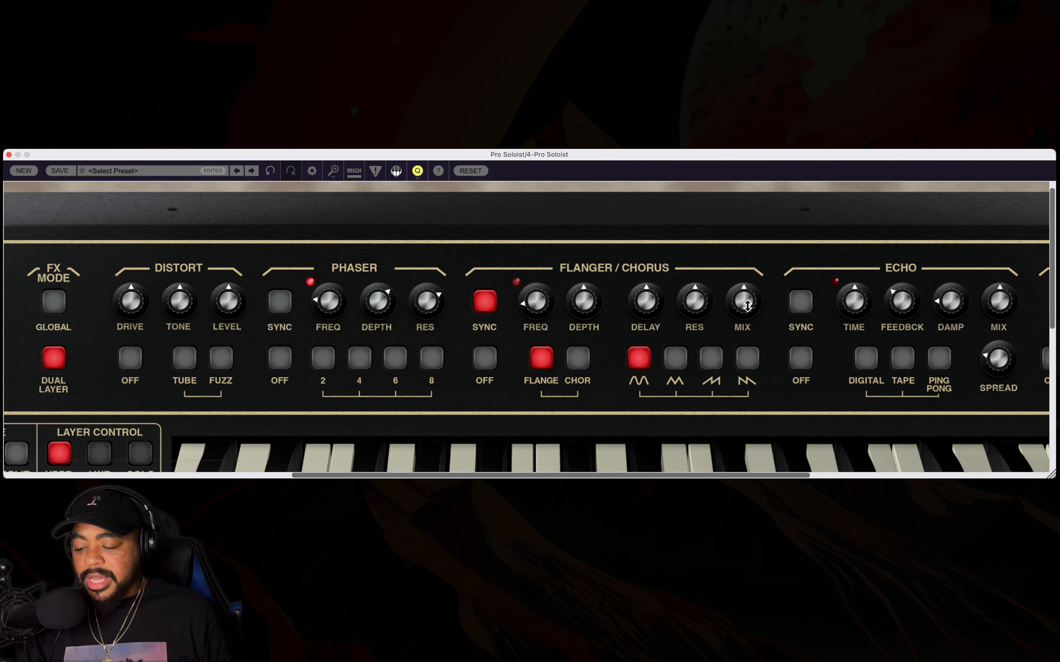
Raise the flanger's mix and depth to about 80% each and its resonance to 87.6%.
drag(747, 306, 754, 183)
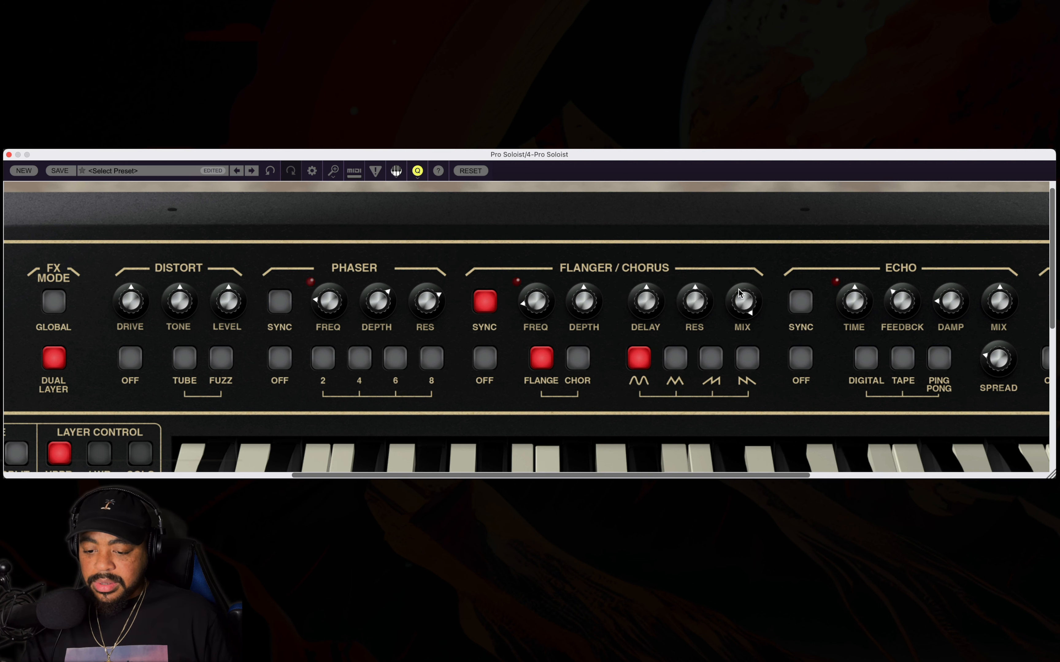
drag(739, 293, 741, 355)
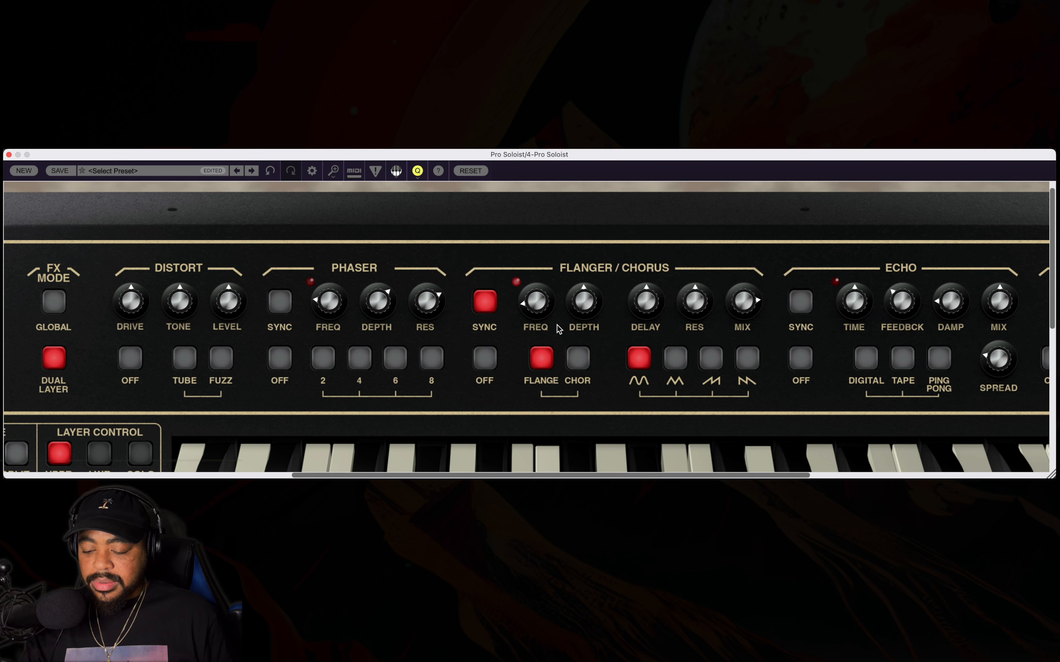
drag(590, 302, 592, 231)
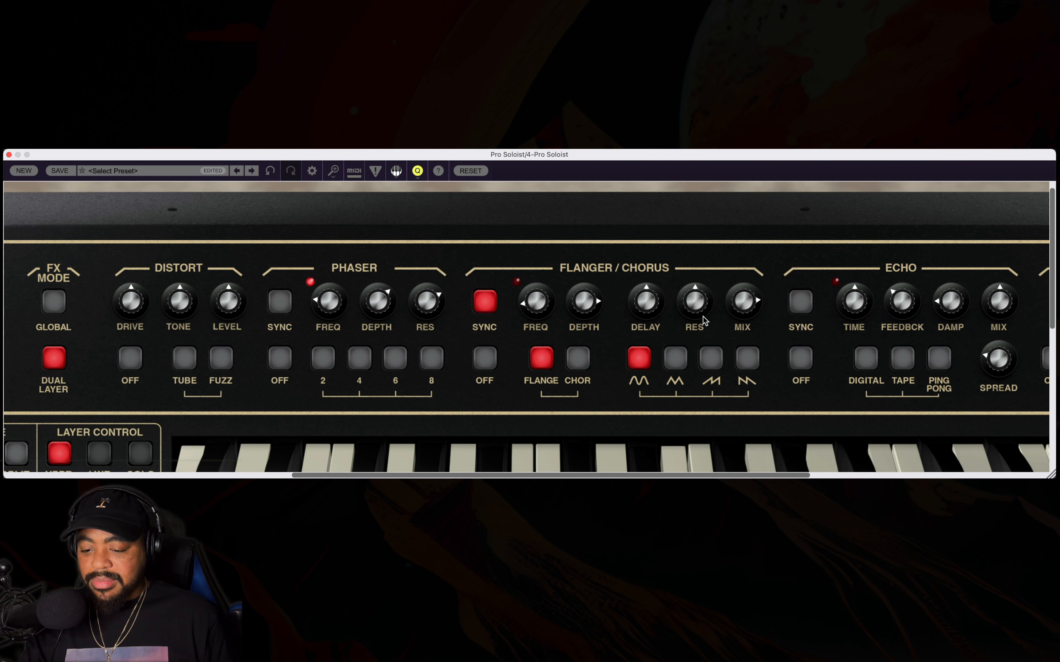
drag(697, 311, 704, 204)
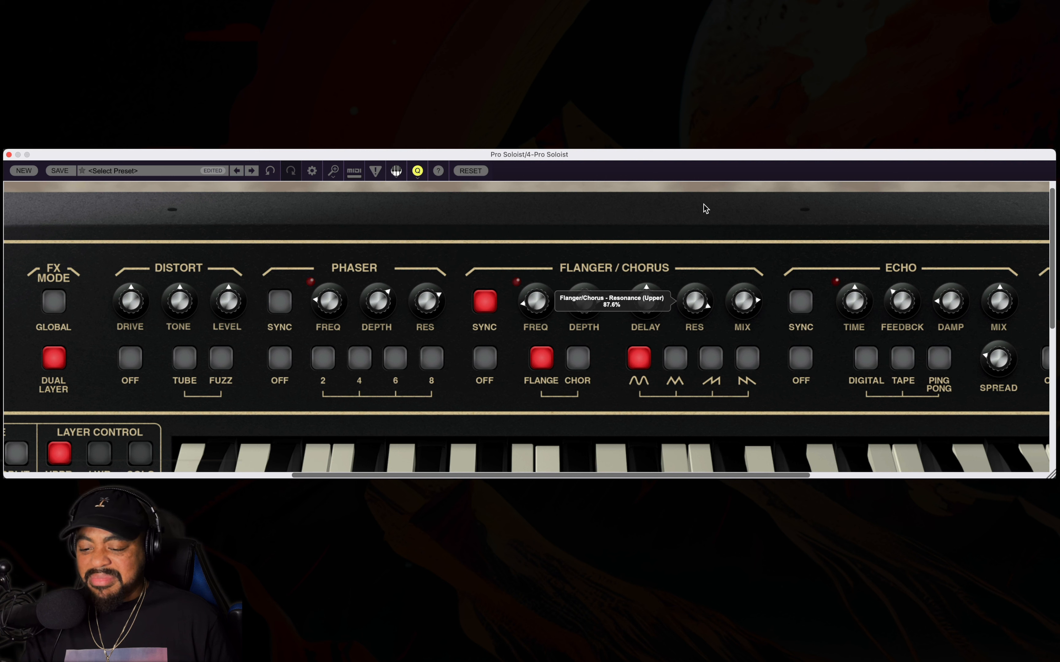
Slow the flanger's synced frequency, reduce its mix to just below centre and its resonance to slightly above centre.
mouse_move(531, 300)
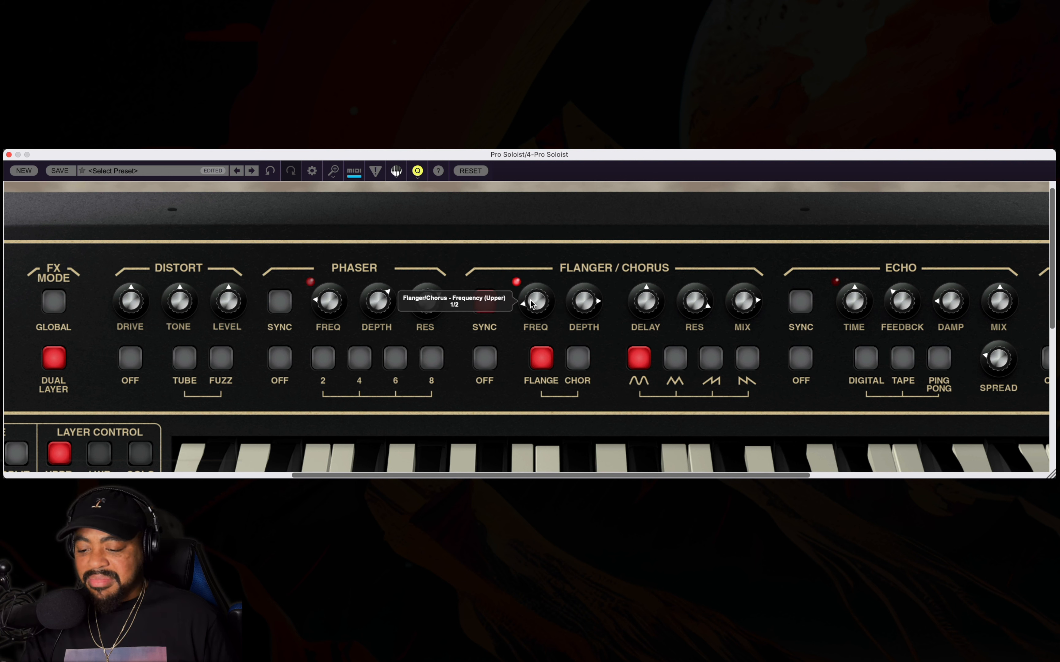
drag(530, 303, 531, 310)
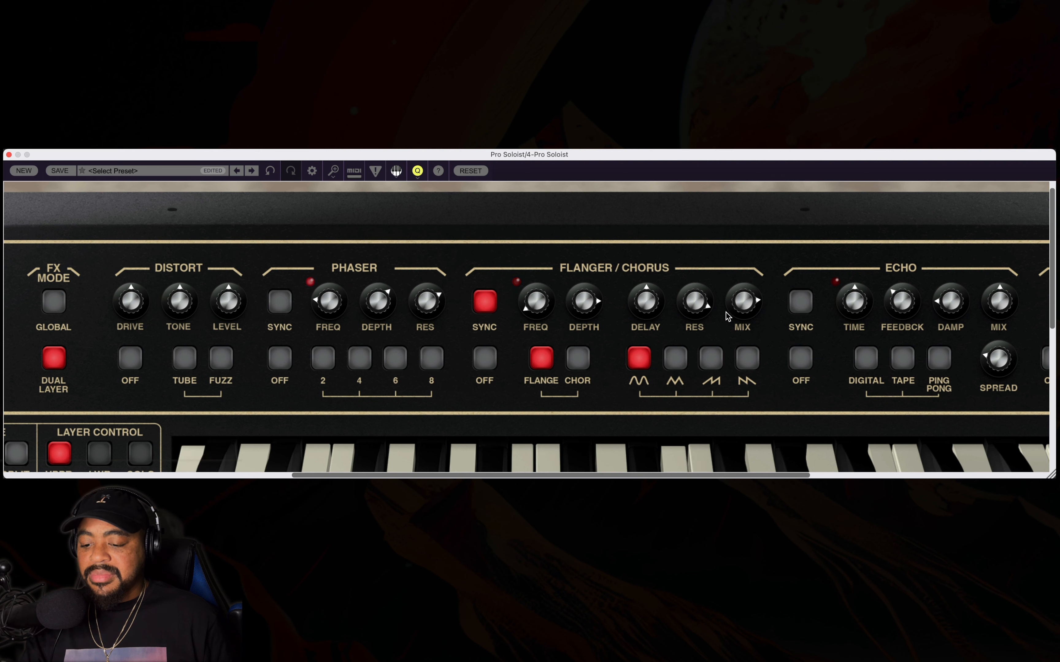
drag(743, 305, 731, 390)
mouse_move(686, 296)
mouse_down()
mouse_move(690, 333)
mouse_move(690, 310)
mouse_up()
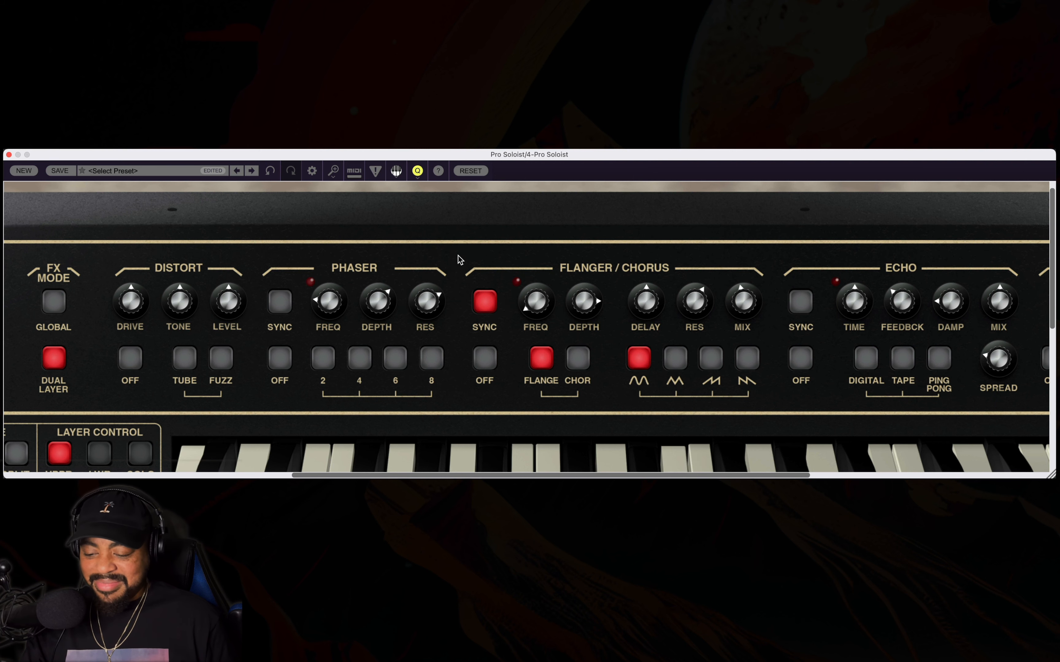
Return to the synth editing controls and lower the upper VCF's ADSR amount to about 25%.
double_click(470, 238)
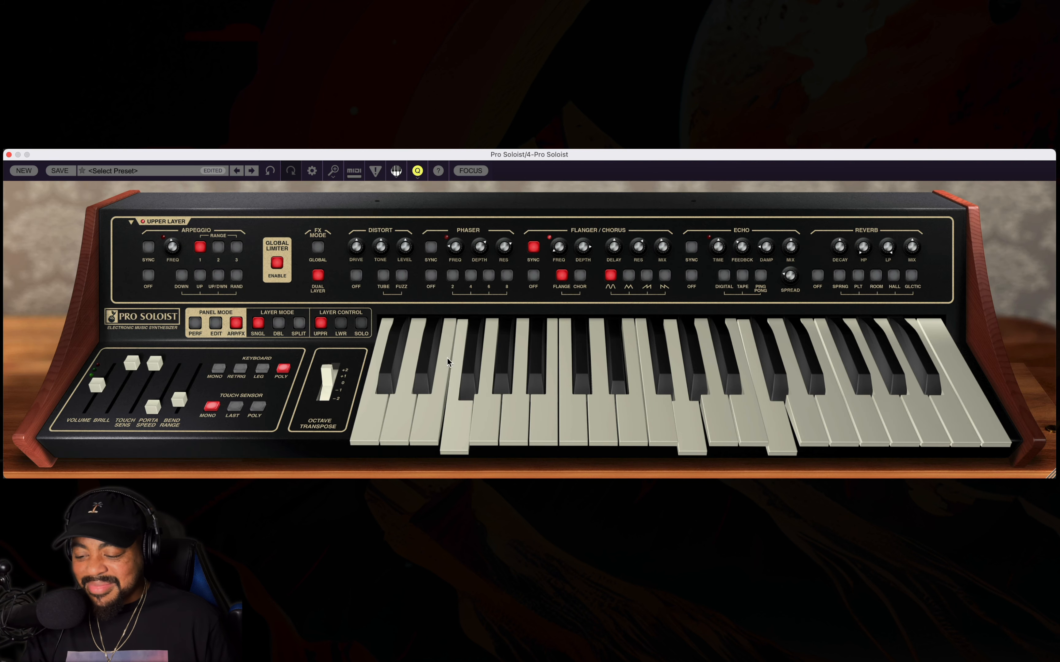
click(216, 323)
double_click(534, 270)
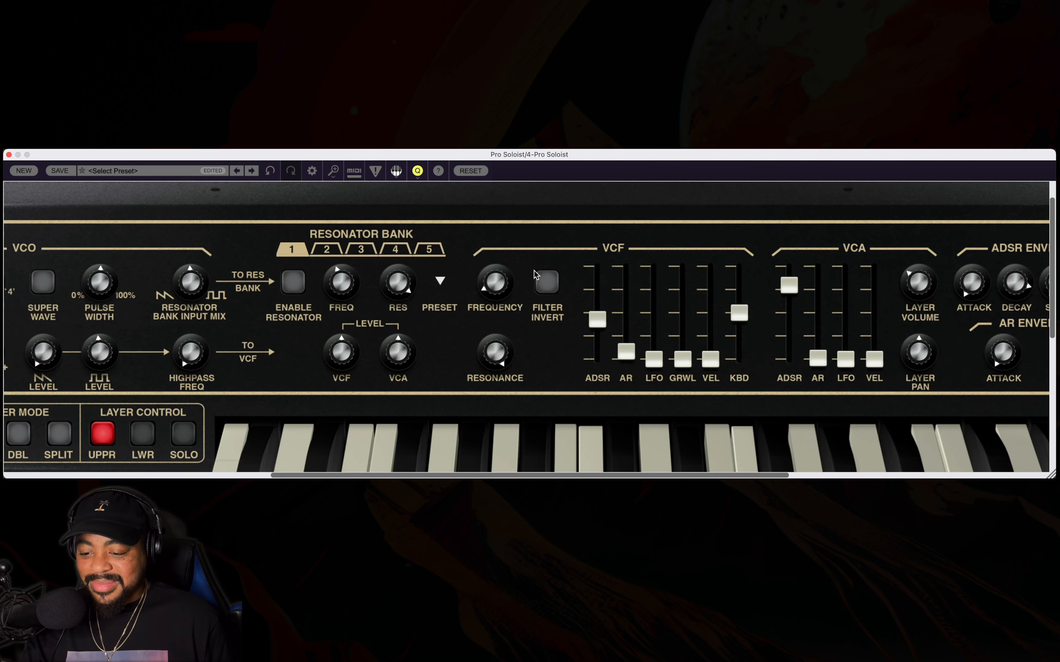
drag(594, 326, 592, 356)
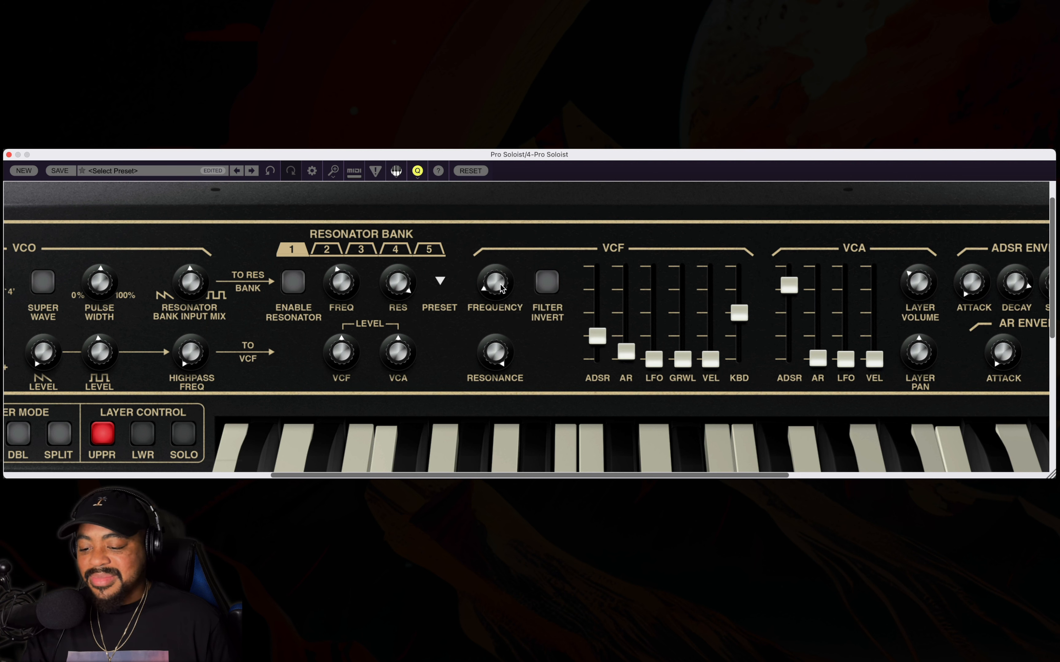
Sweep the upper VCF's frequency up and back to its low range, raise the ADSR amount, and leave that amount at about half.
drag(502, 289, 550, 236)
drag(597, 336, 599, 245)
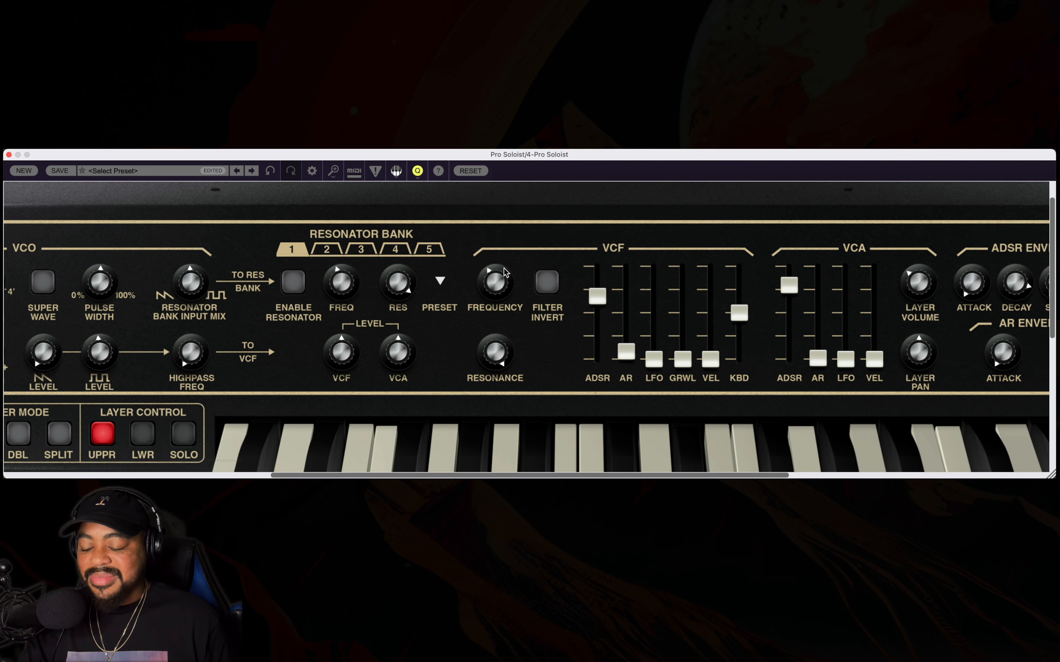
drag(506, 272, 501, 354)
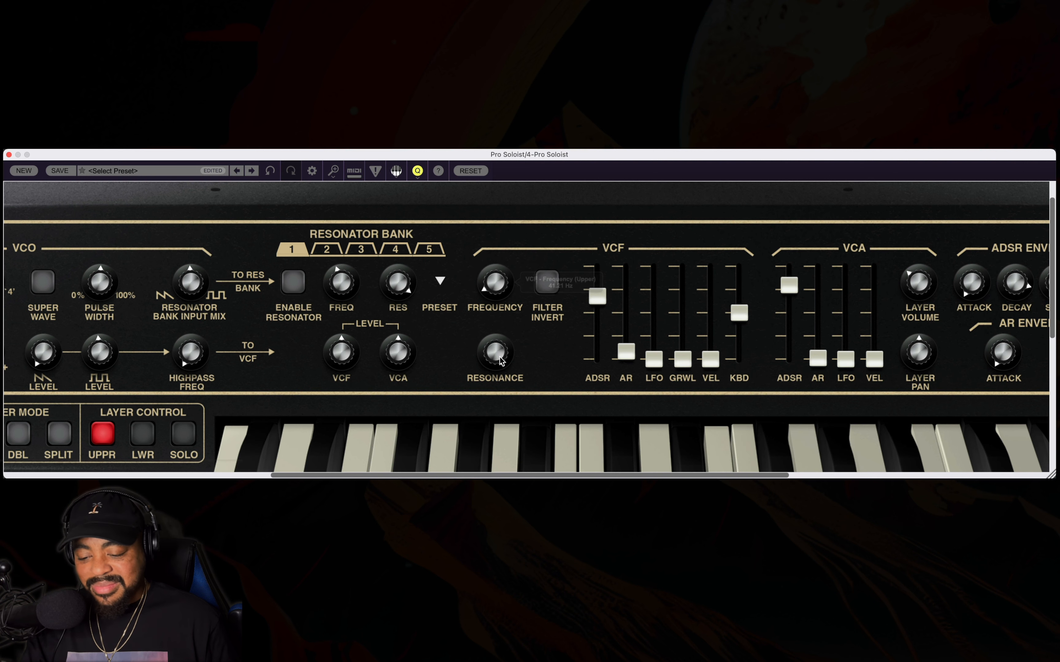
mouse_move(495, 283)
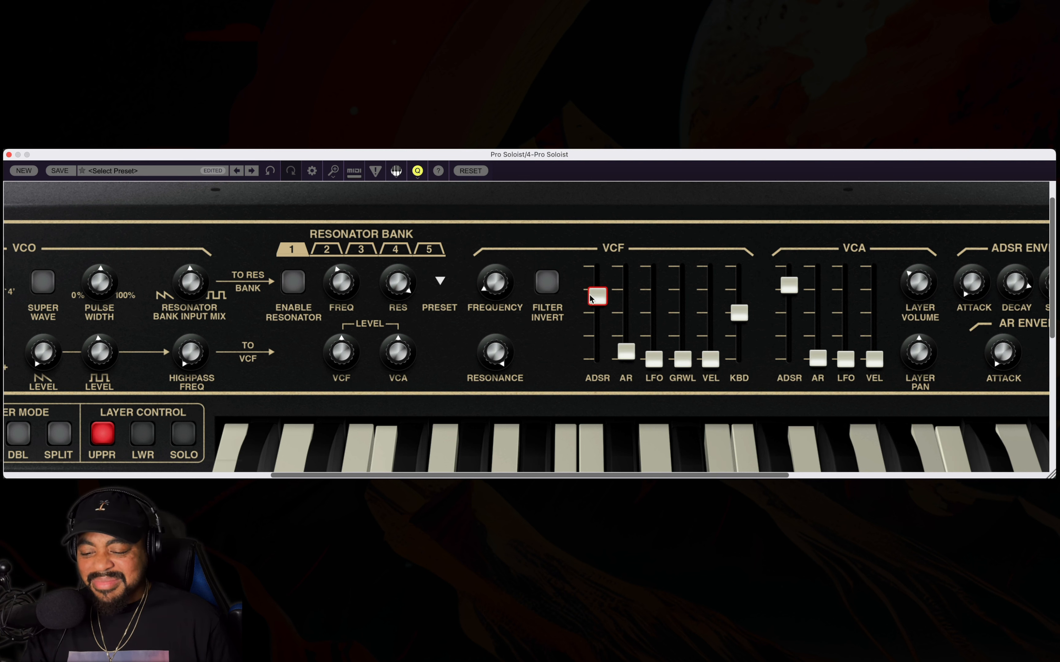
drag(594, 296, 581, 348)
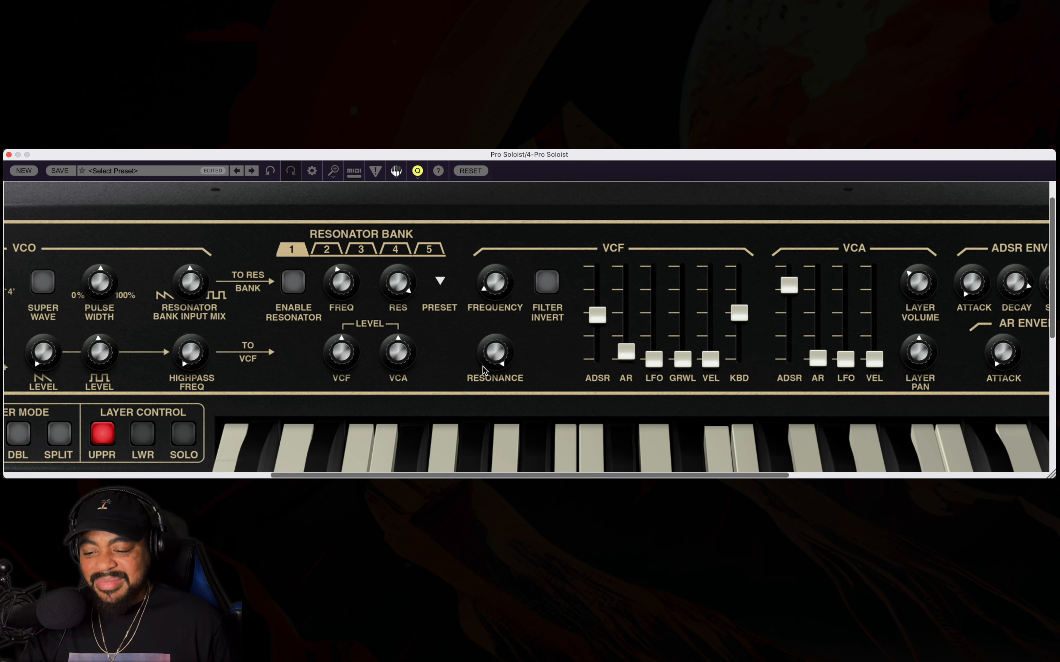
Return to the effects controls, lower the flanger's mix to about 4.1% wet and raise its resonance.
mouse_move(486, 344)
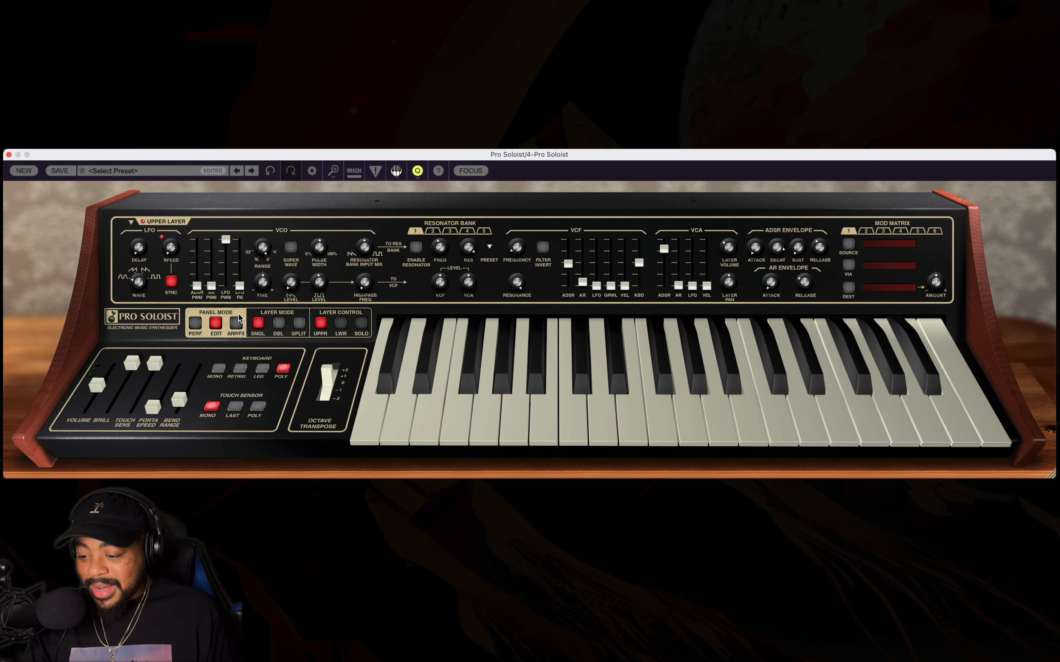
click(237, 323)
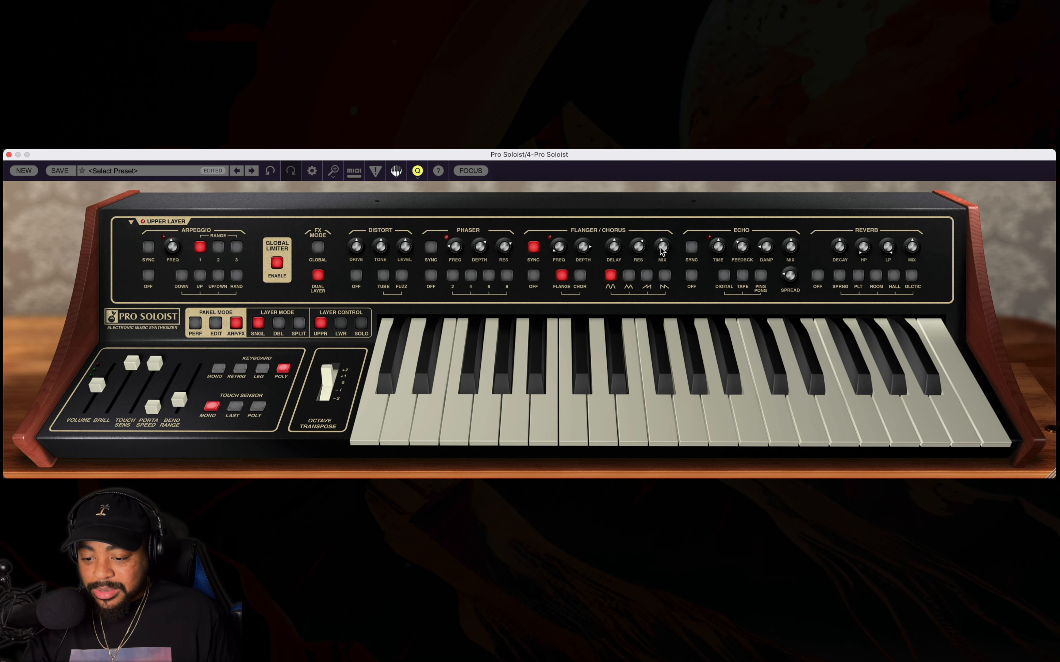
double_click(669, 223)
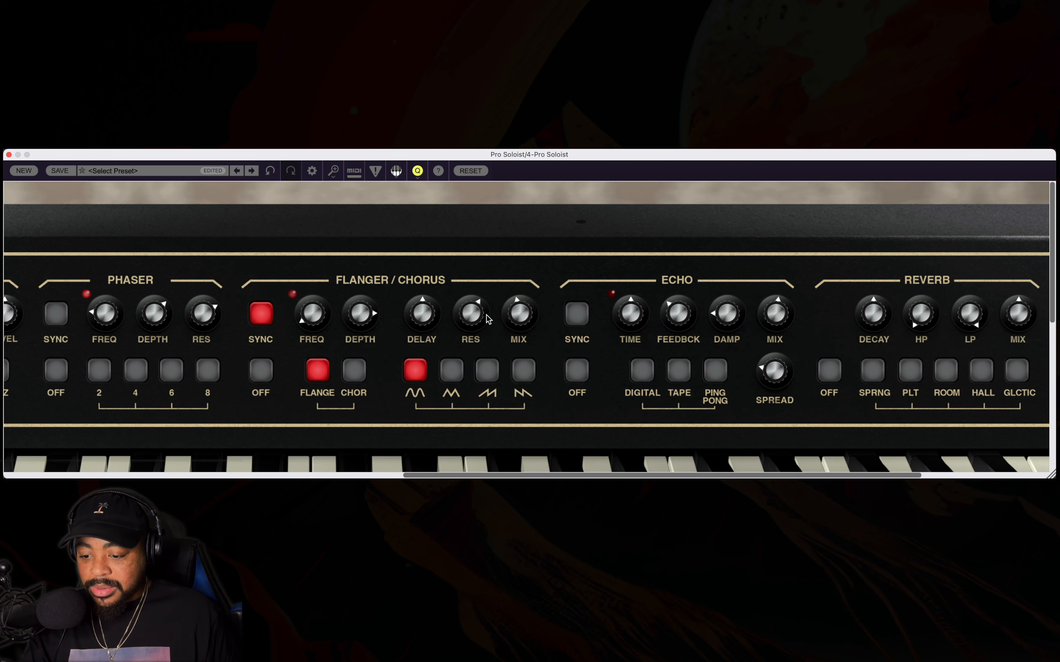
drag(508, 315, 506, 413)
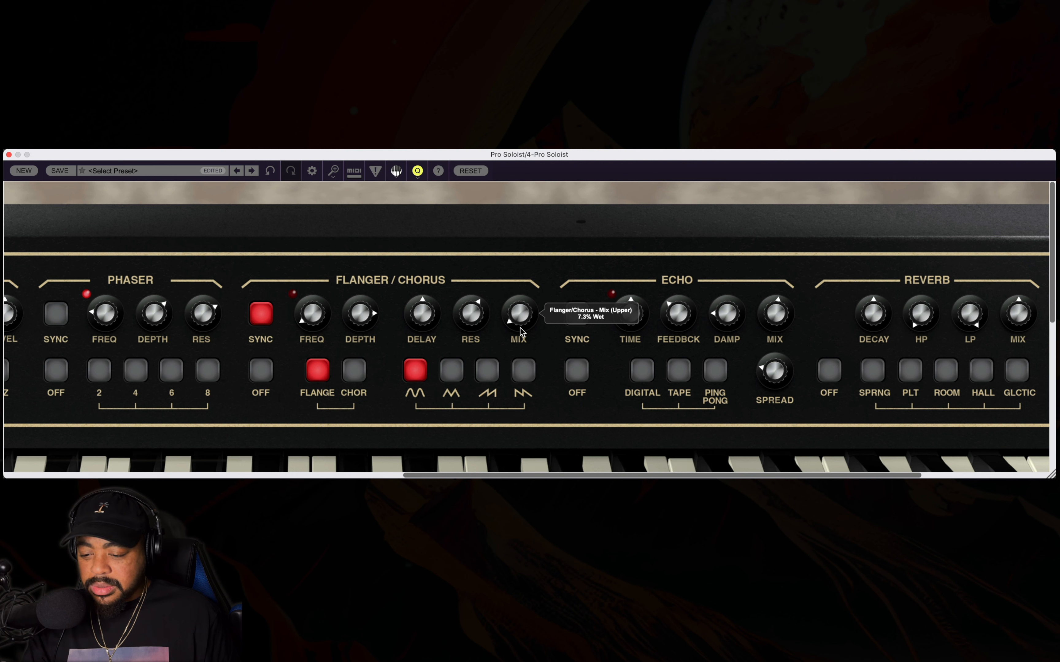
drag(518, 317, 518, 321)
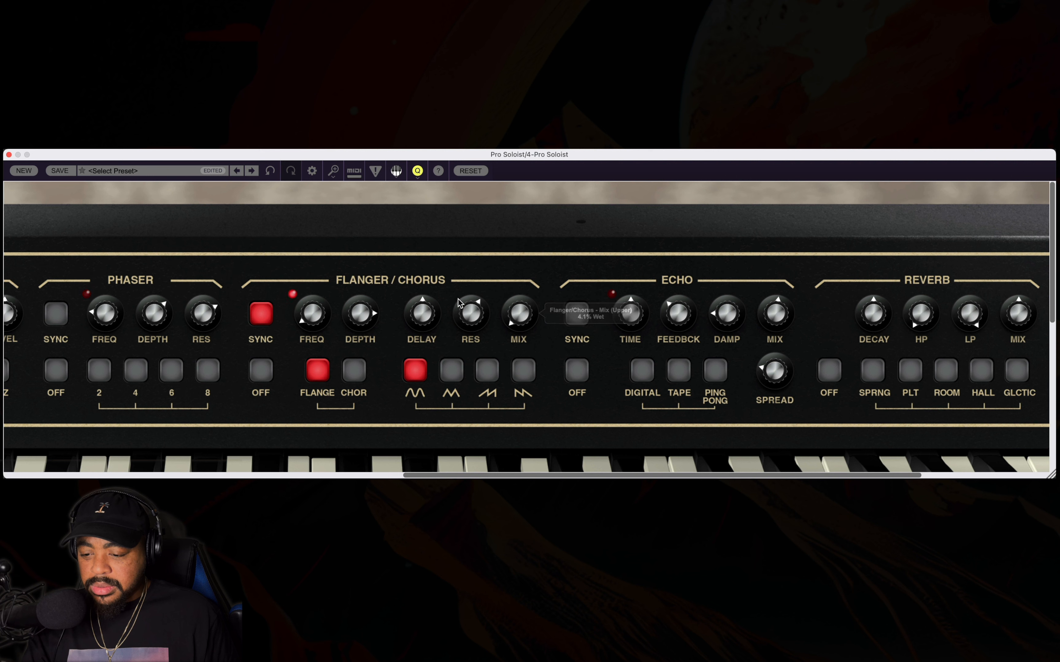
drag(464, 292, 461, 261)
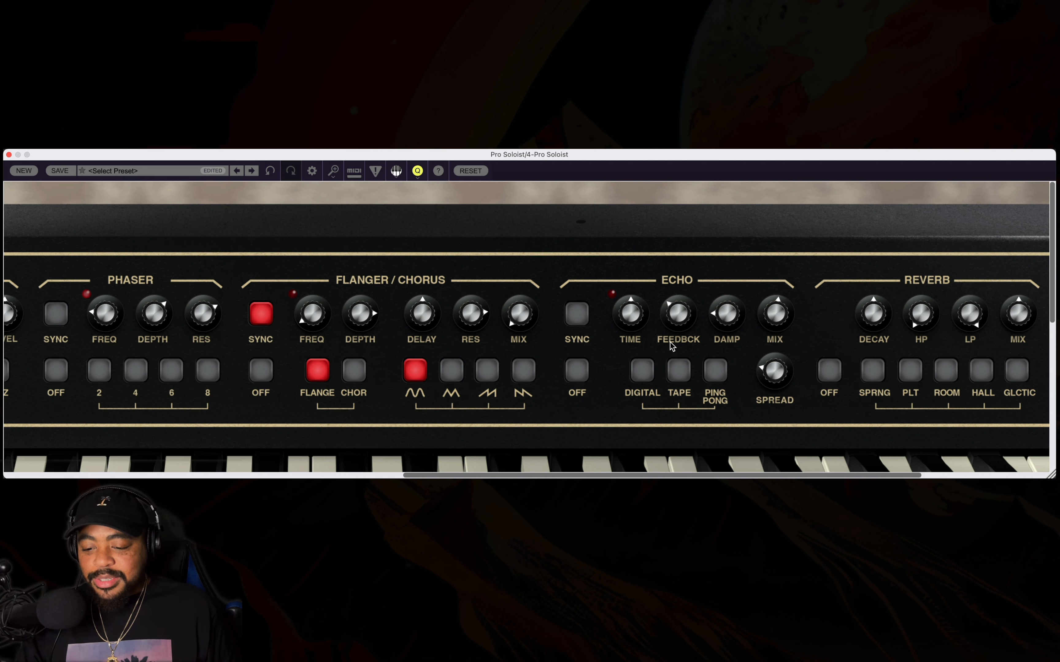
Sync the upper layer's echo to tempo, lengthen its time beyond 1/8 and select the Tape echo type.
click(587, 322)
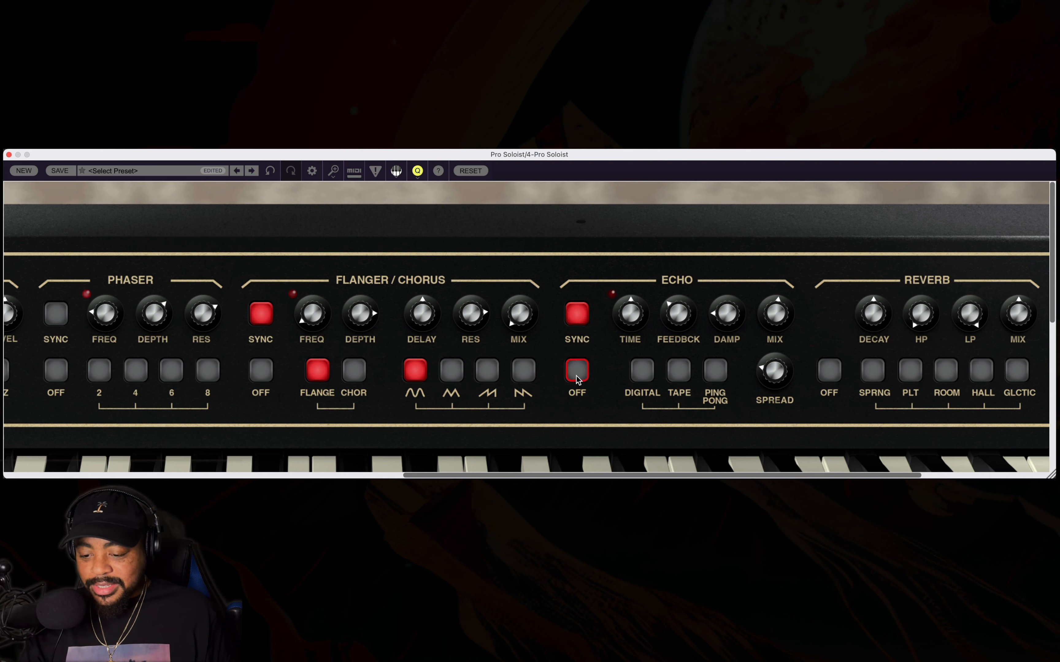
drag(623, 338, 622, 419)
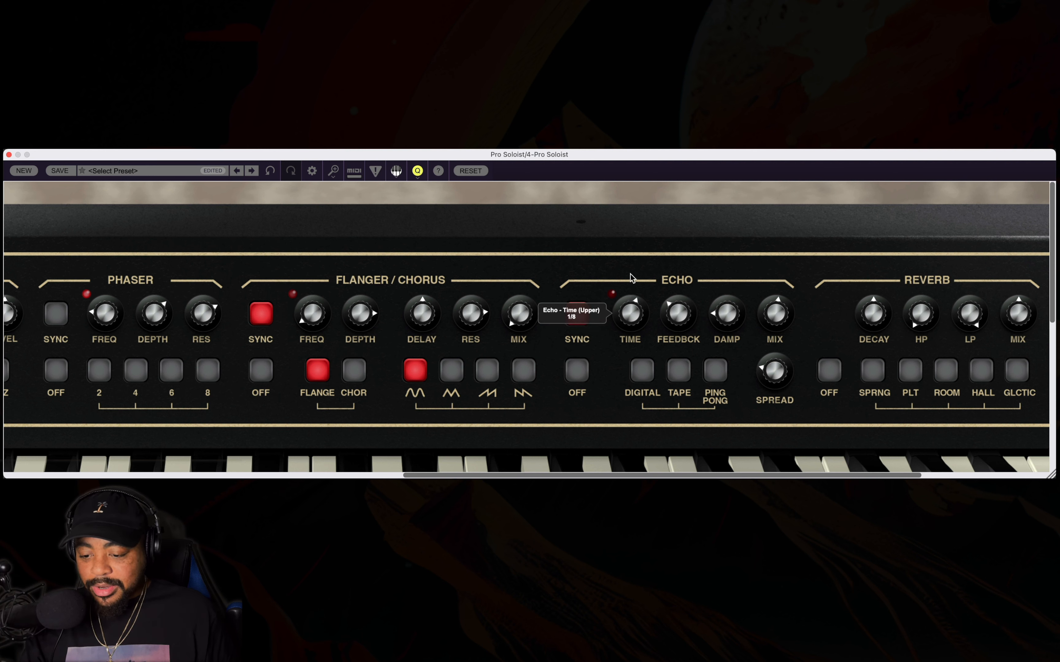
mouse_move(630, 277)
mouse_down()
mouse_move(627, 243)
mouse_move(625, 266)
mouse_up()
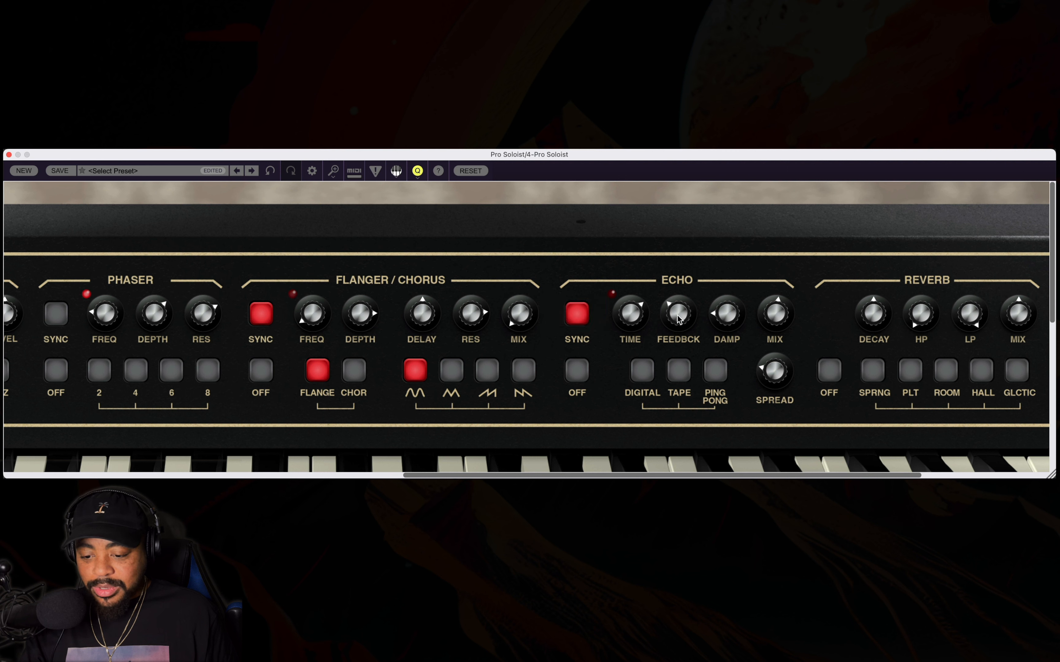
click(678, 370)
click(682, 373)
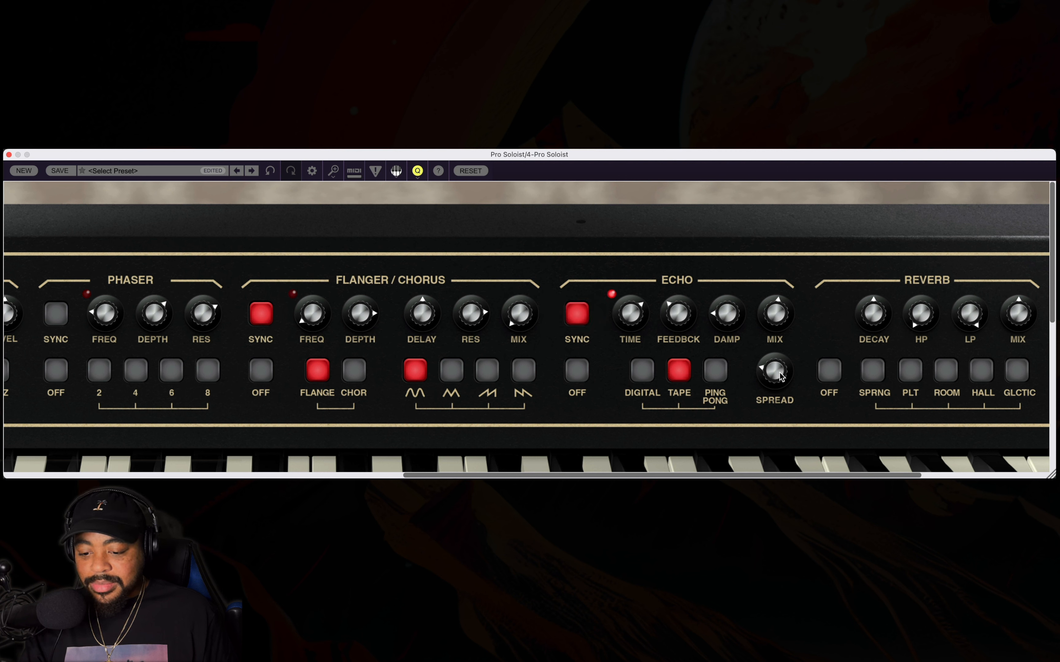
Try the Ping Pong and Digital echo types and return to Tape.
mouse_move(779, 374)
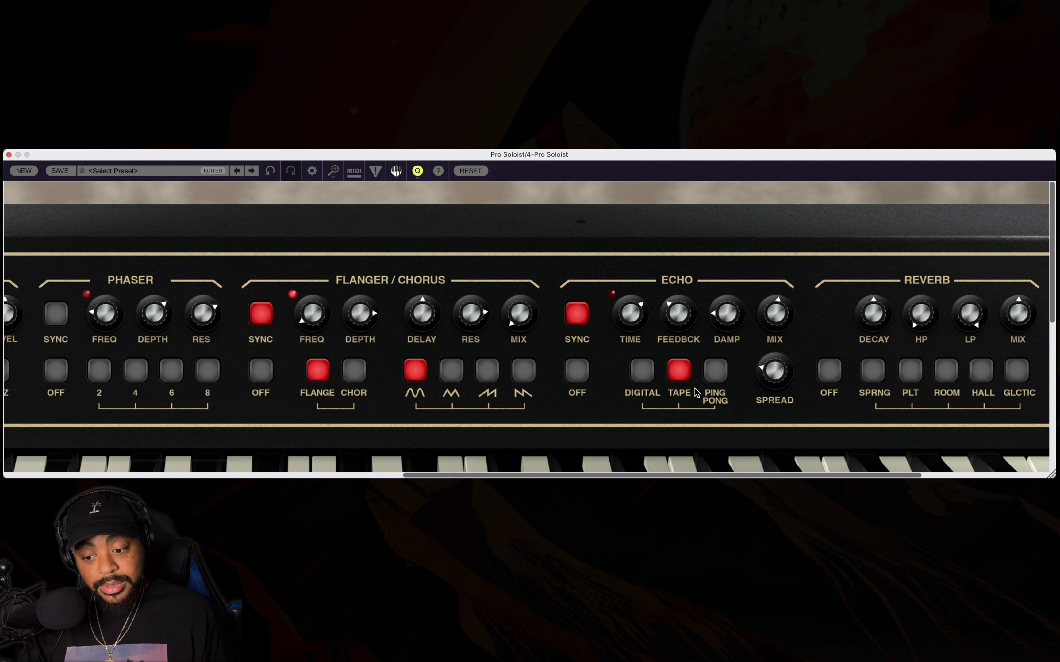
click(715, 371)
click(636, 377)
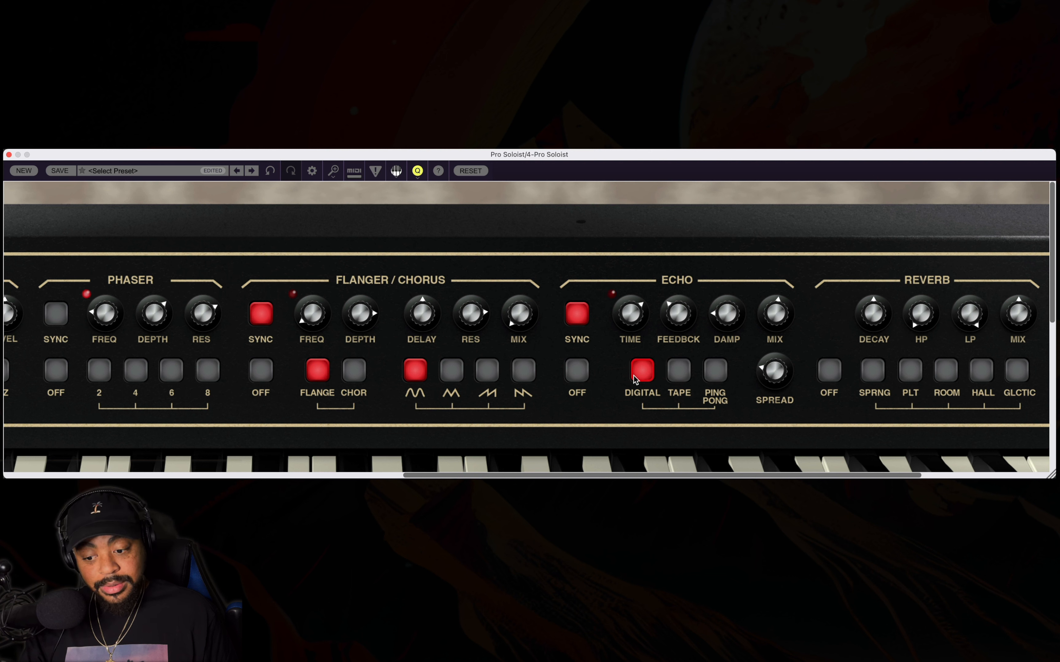
click(678, 368)
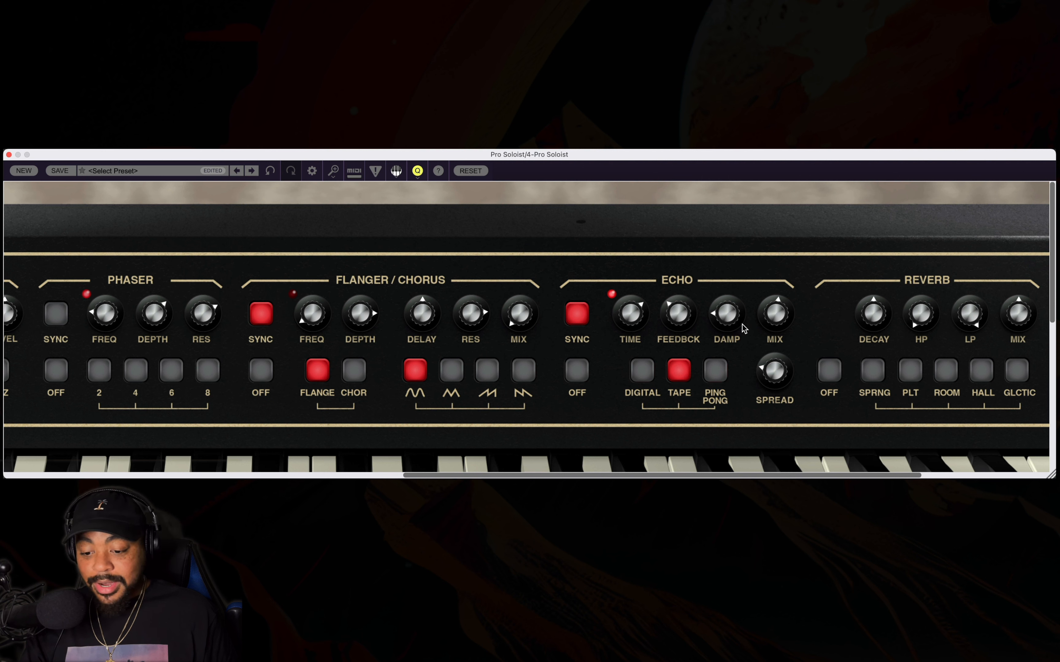
Shape the tape echo with a mix of about 51% wet, centred damping, a wide spread and a 1/2 time.
drag(780, 314, 779, 317)
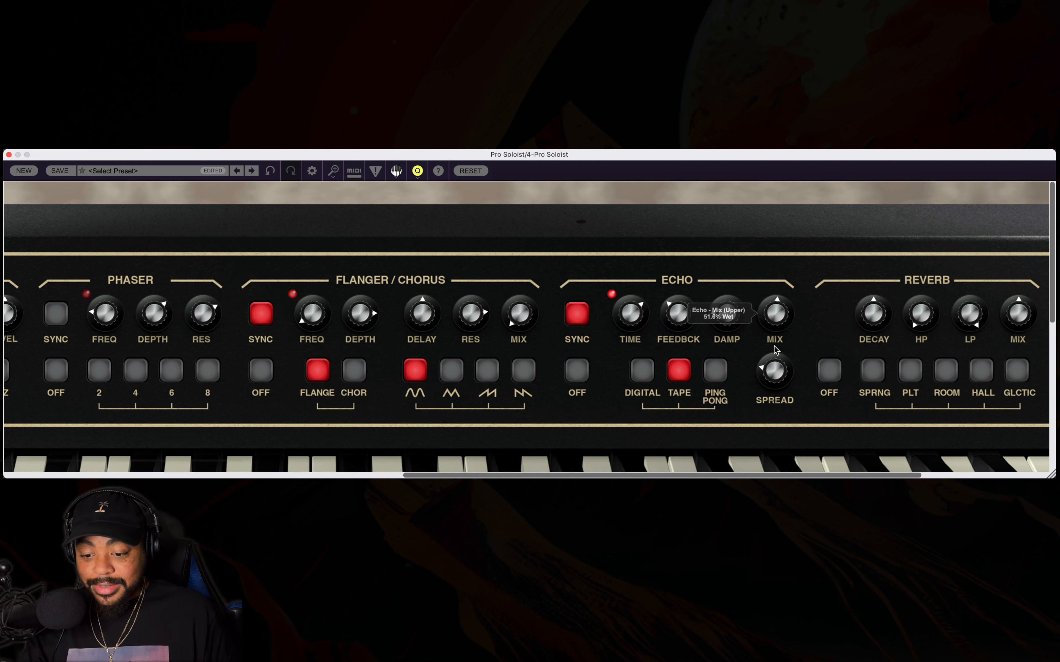
drag(772, 372, 765, 307)
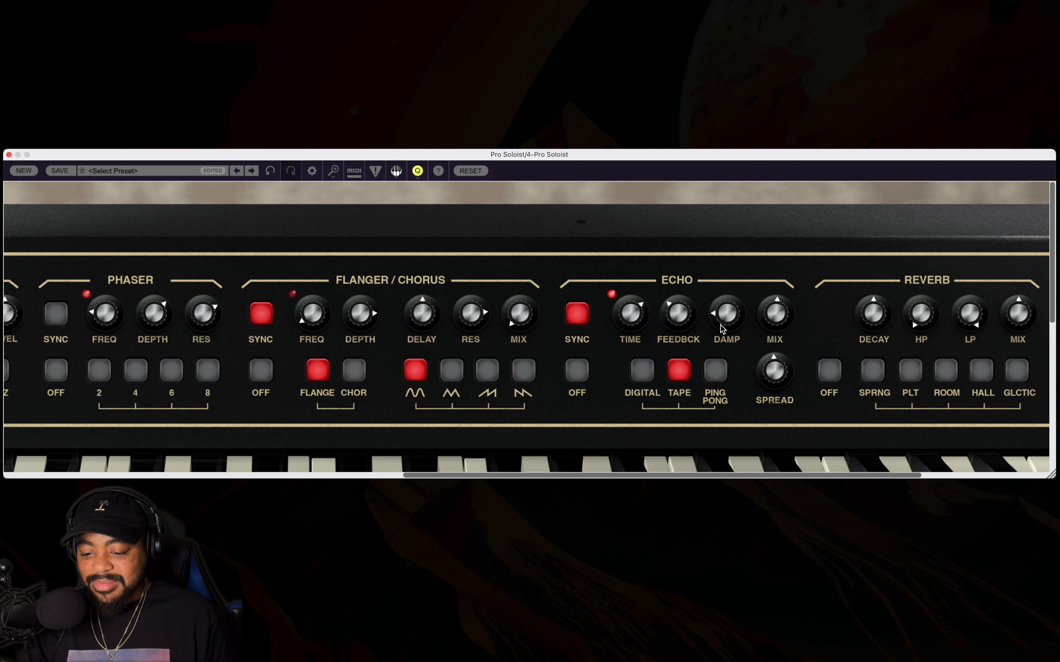
drag(720, 325, 722, 238)
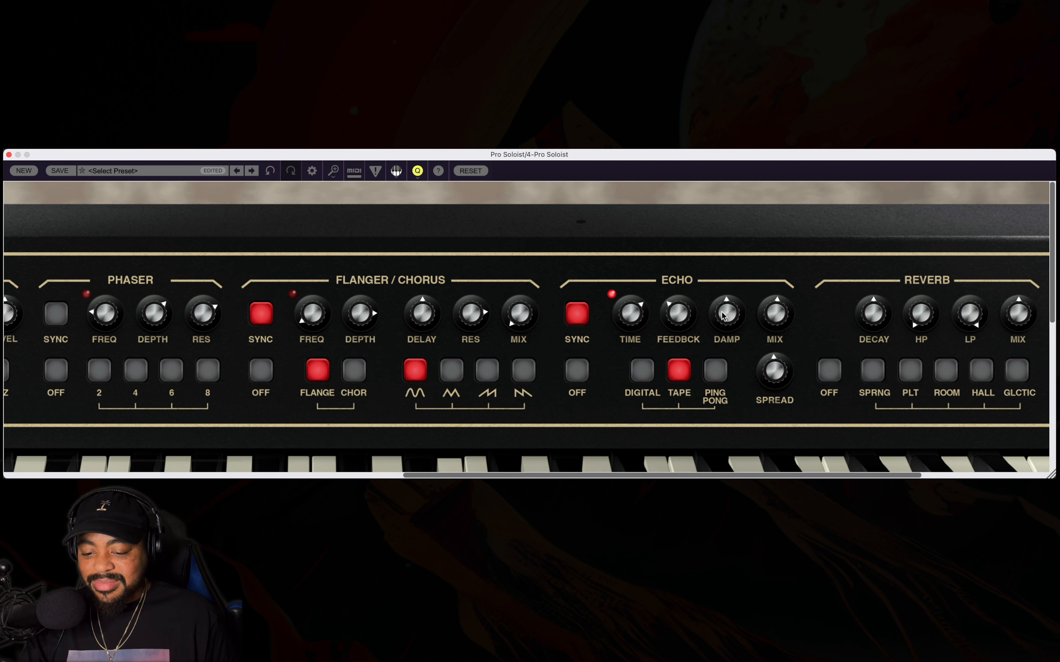
drag(774, 372, 770, 291)
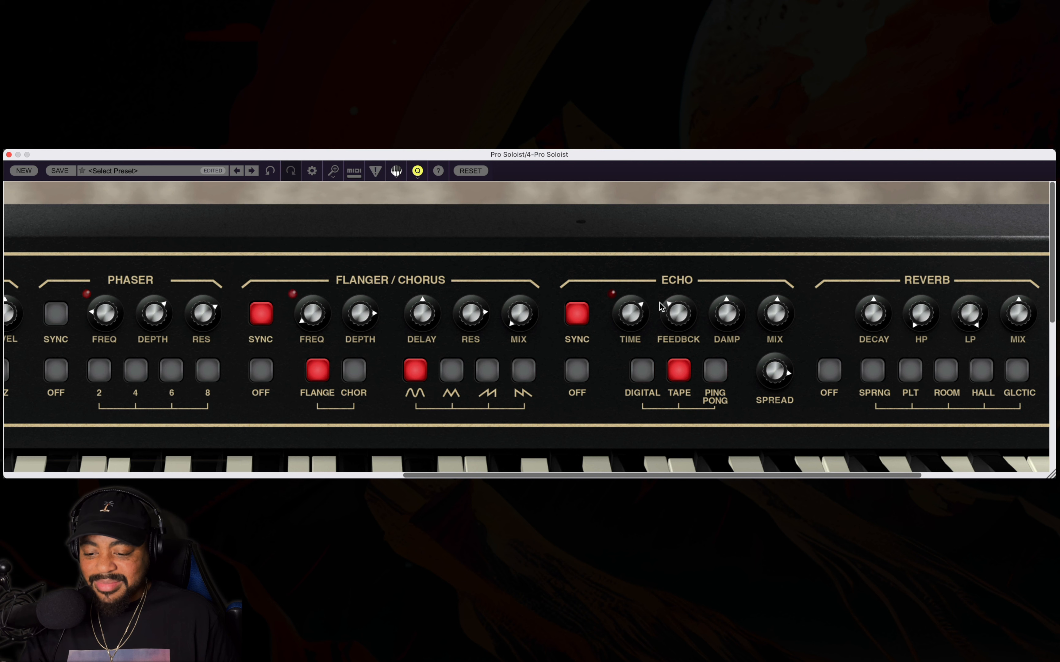
drag(632, 315, 640, 273)
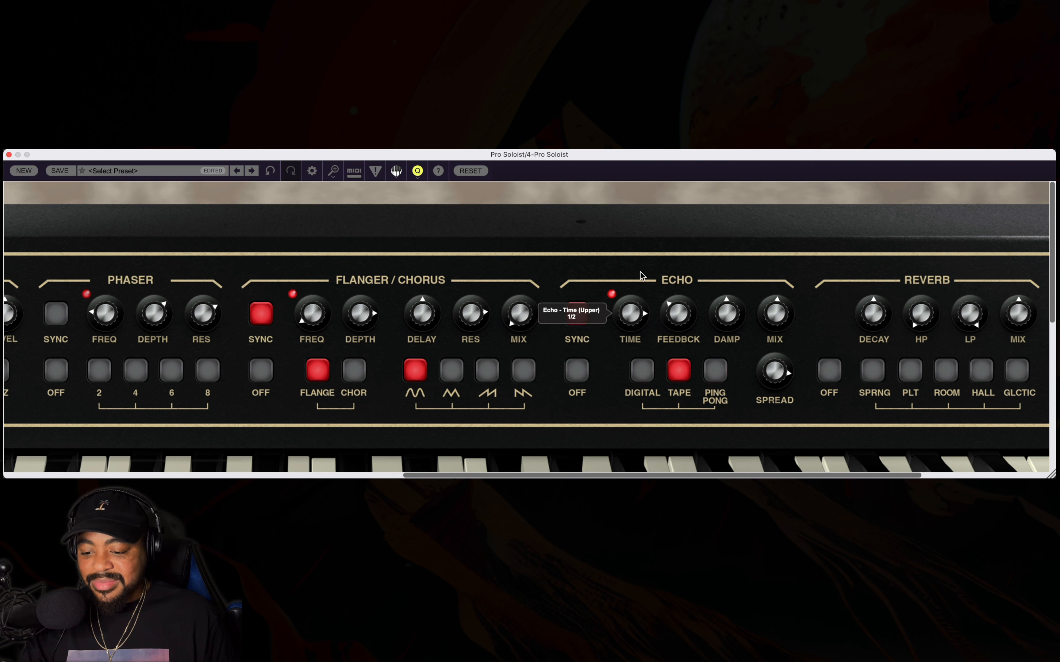
double_click(458, 234)
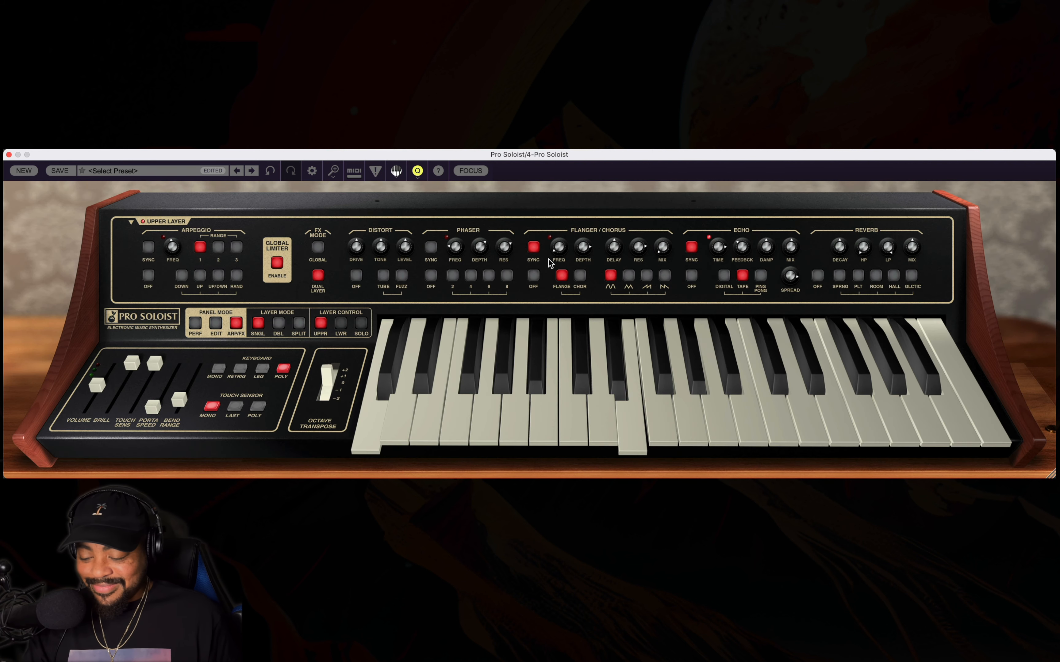
Return to the synth editing controls and set the upper VCF's ADSR amount to about 19.8%.
click(213, 324)
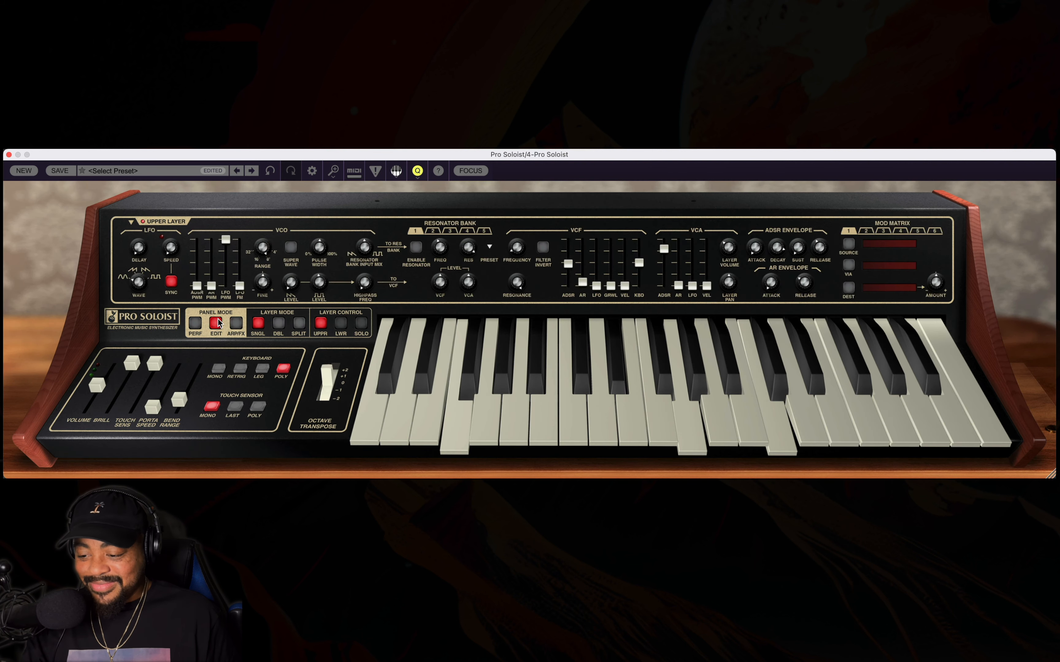
mouse_move(563, 284)
drag(563, 280, 561, 318)
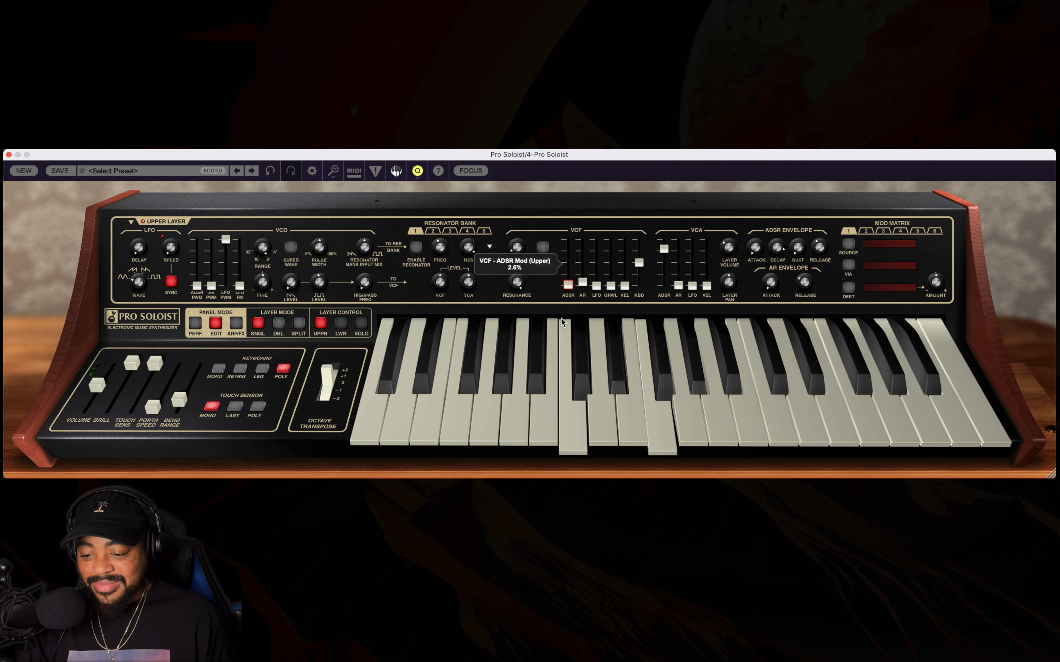
mouse_move(562, 313)
mouse_down()
mouse_move(569, 281)
mouse_move(568, 300)
mouse_up()
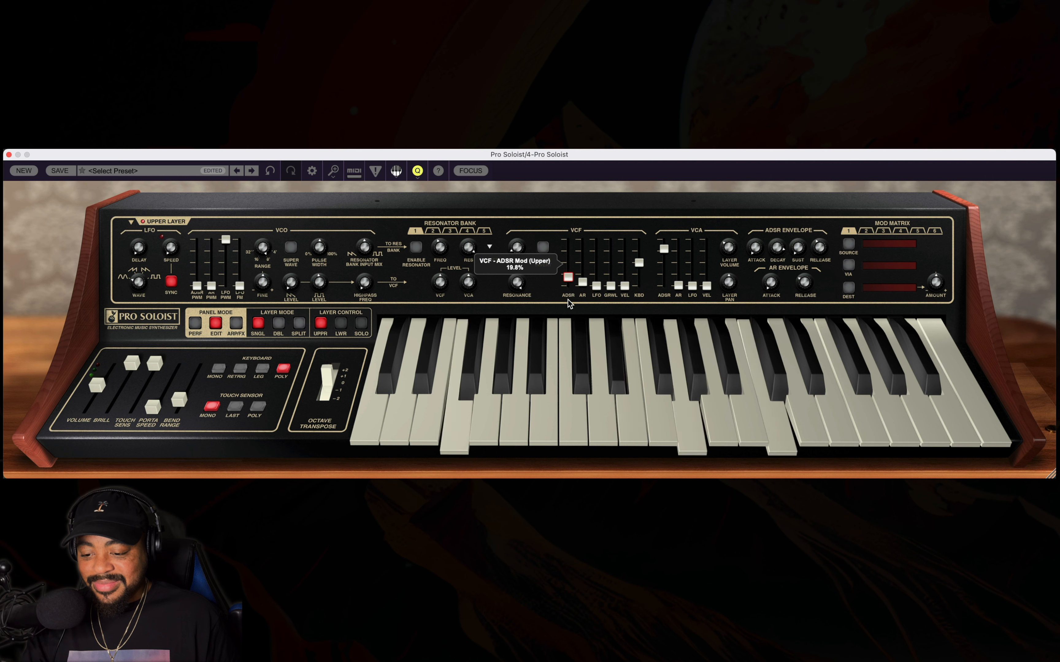
Go back to the effects controls and lower the upper layer's echo mix well below centre.
click(236, 323)
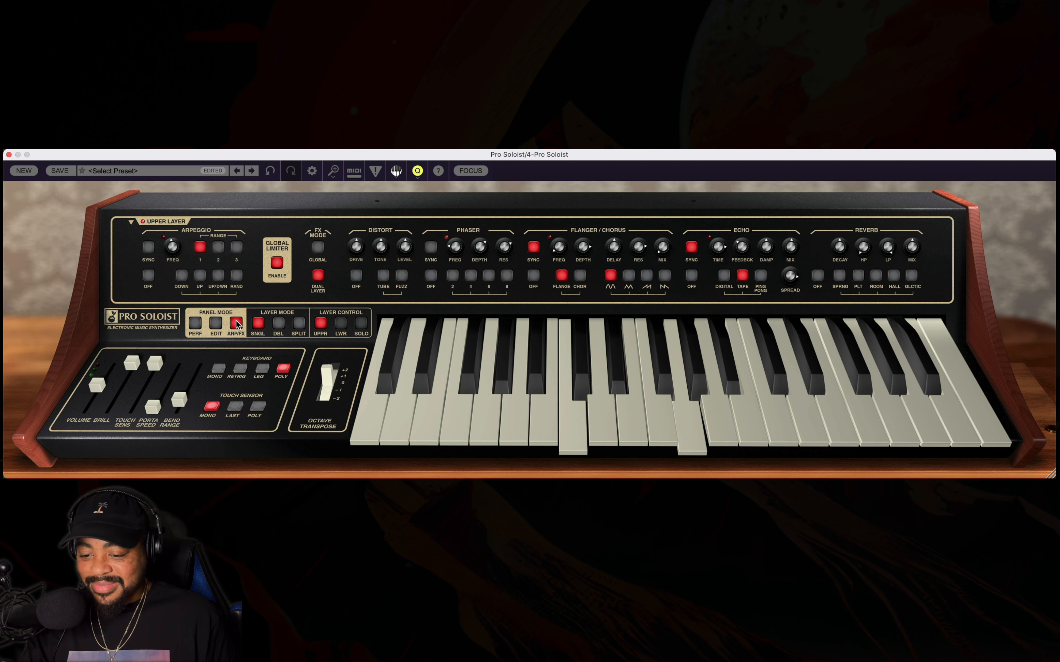
double_click(789, 233)
drag(517, 316, 516, 403)
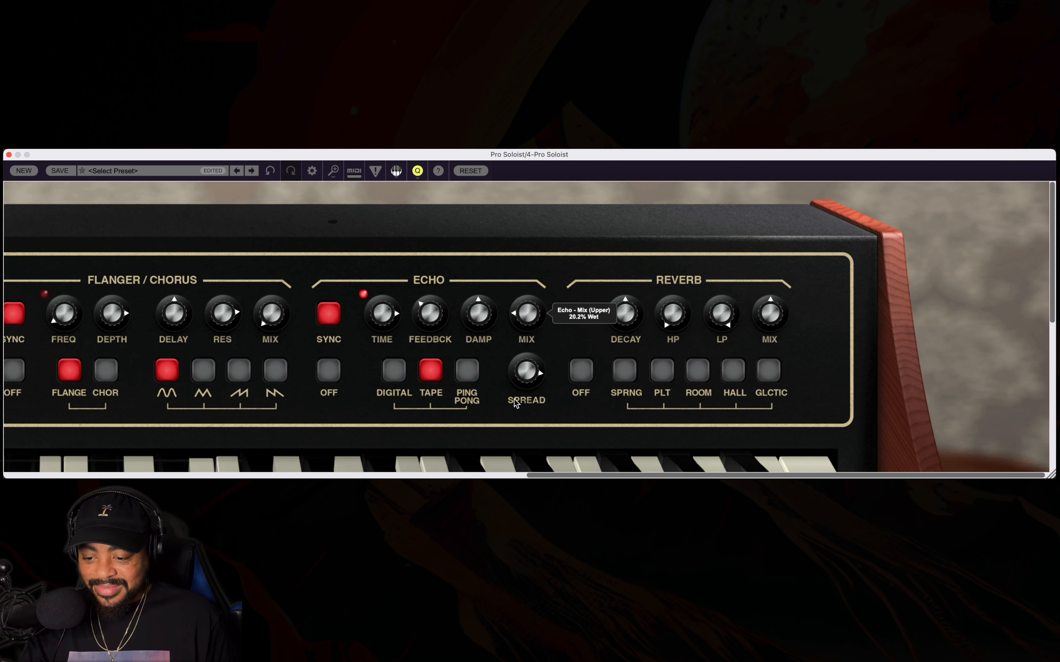
double_click(326, 243)
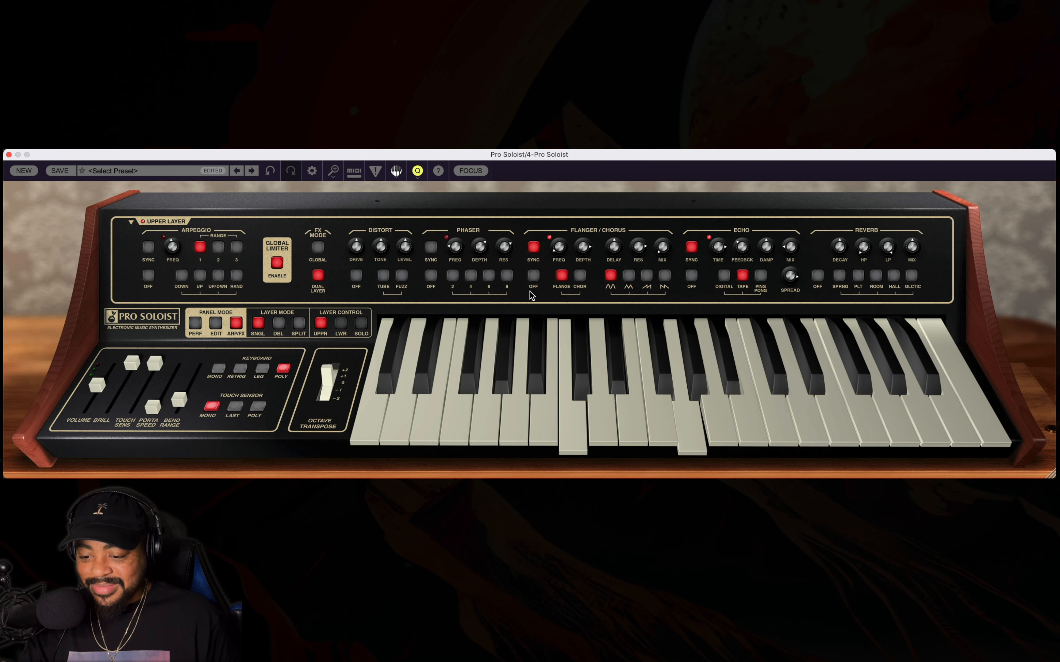
In the synth editing controls, sweep the upper VCF's frequency up and back down, and leave its ADSR amount slightly above minimum.
click(217, 328)
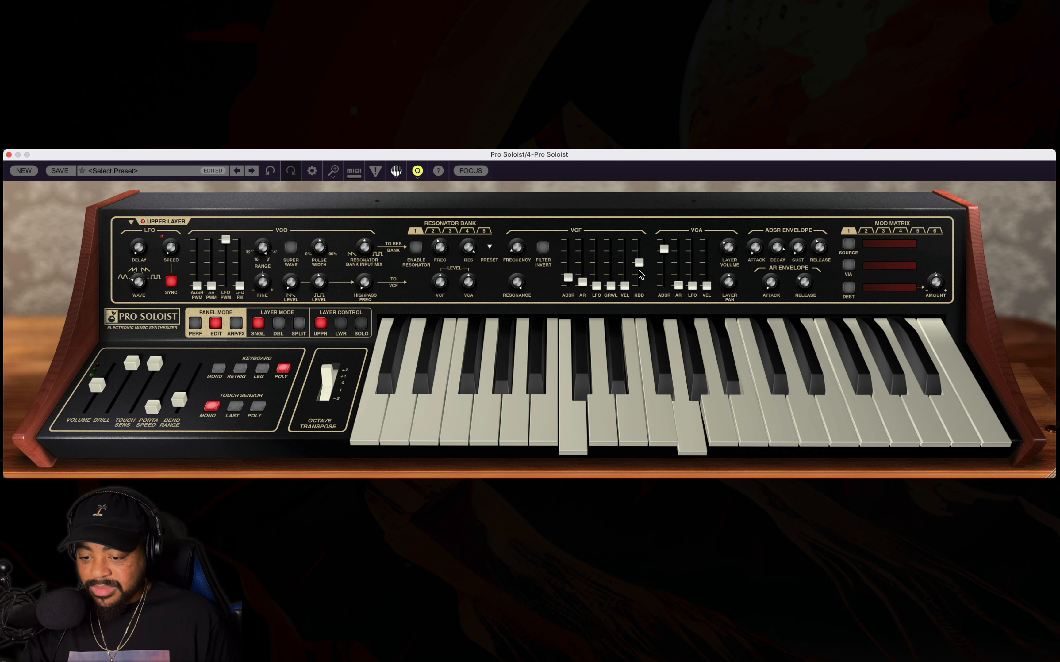
drag(514, 251, 512, 231)
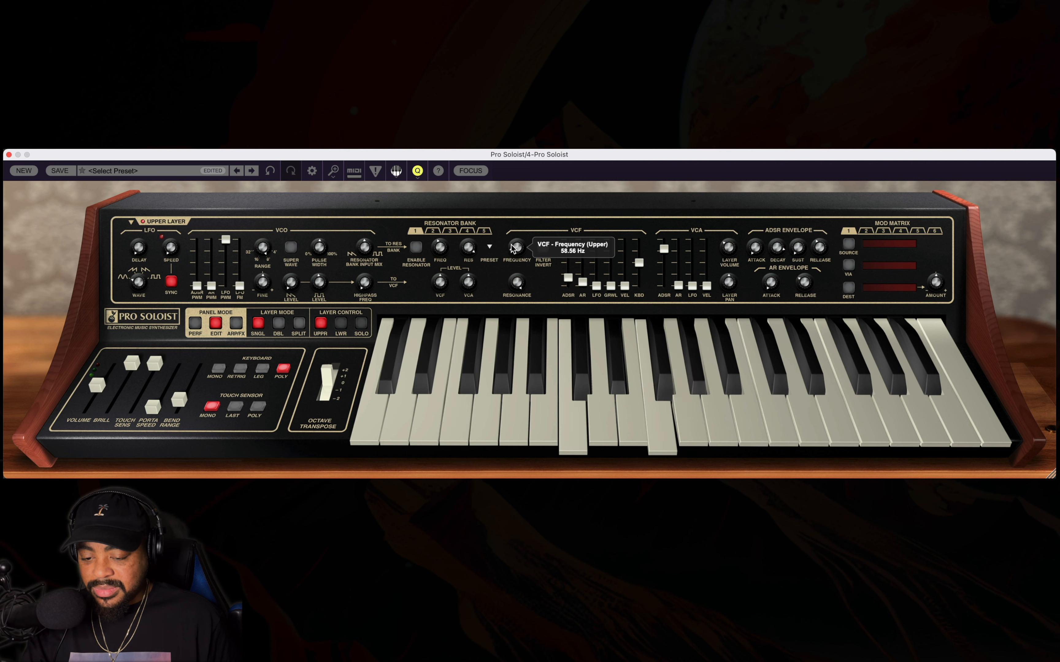
drag(508, 255, 569, 273)
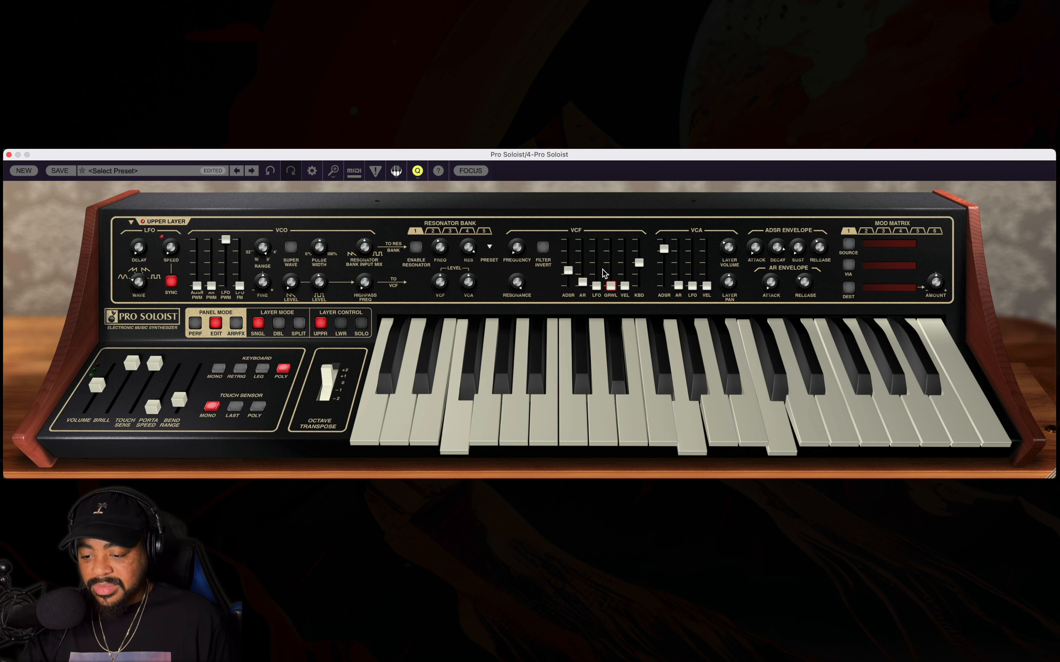
mouse_move(516, 249)
mouse_down()
mouse_move(518, 258)
mouse_move(516, 233)
mouse_up()
drag(517, 222, 503, 254)
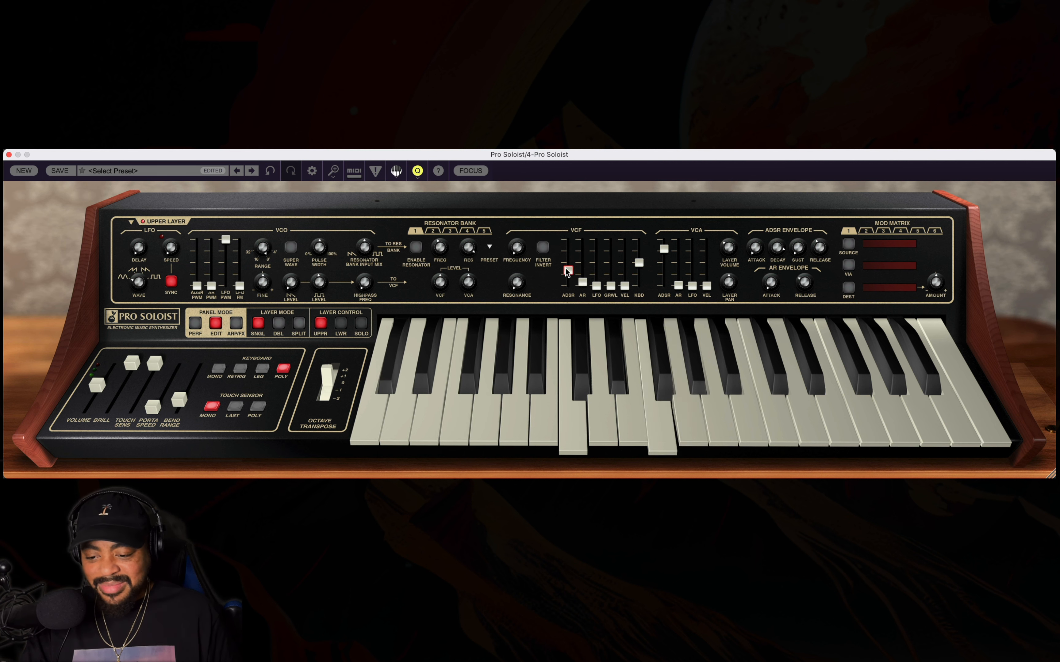
drag(568, 270, 563, 292)
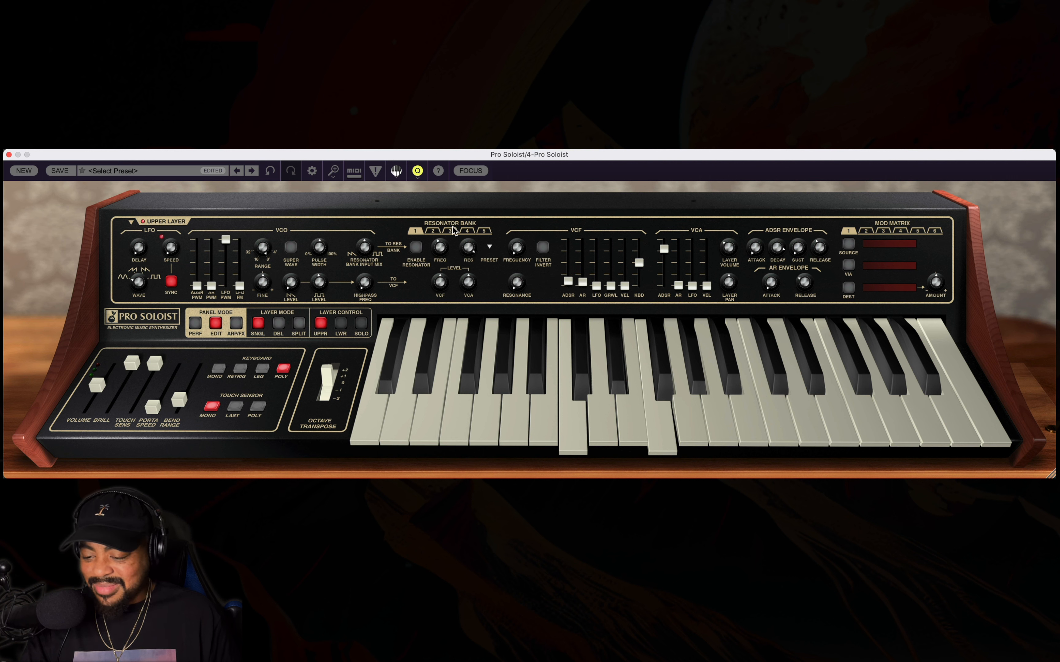
Enable the resonator bank, sweep resonator 1's frequency and raise the VCO section's highpass frequency.
click(414, 248)
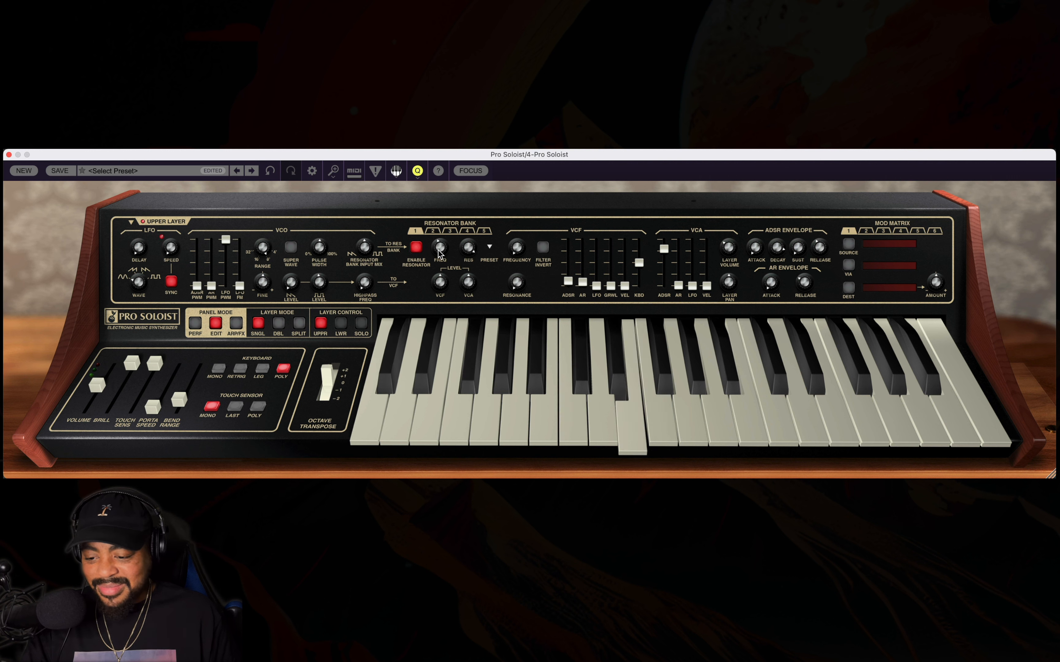
drag(439, 254, 374, 276)
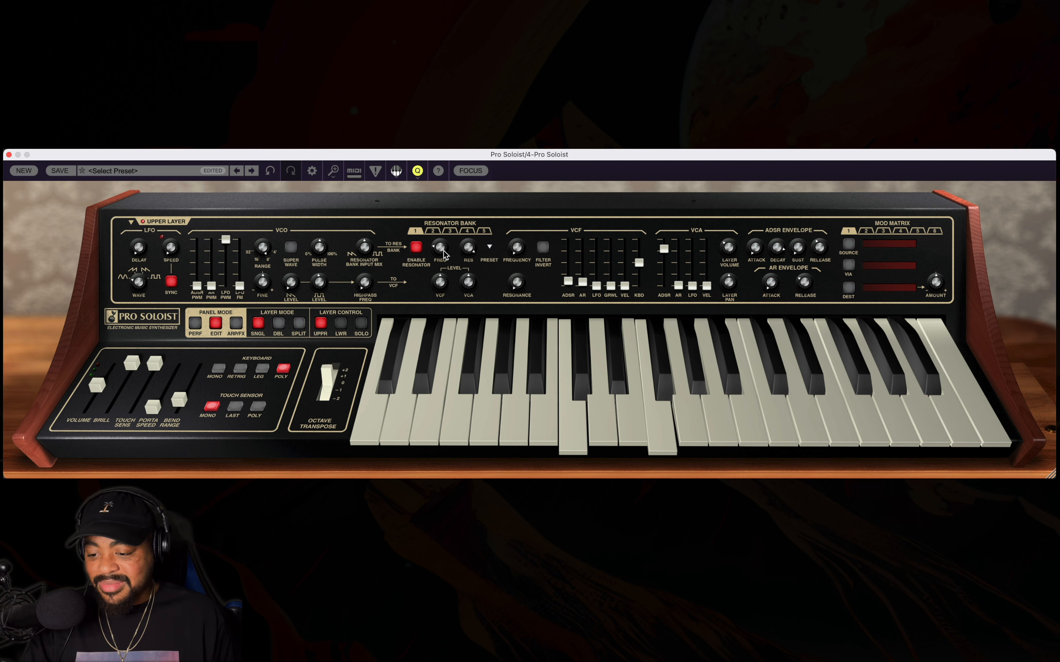
drag(434, 232, 417, 247)
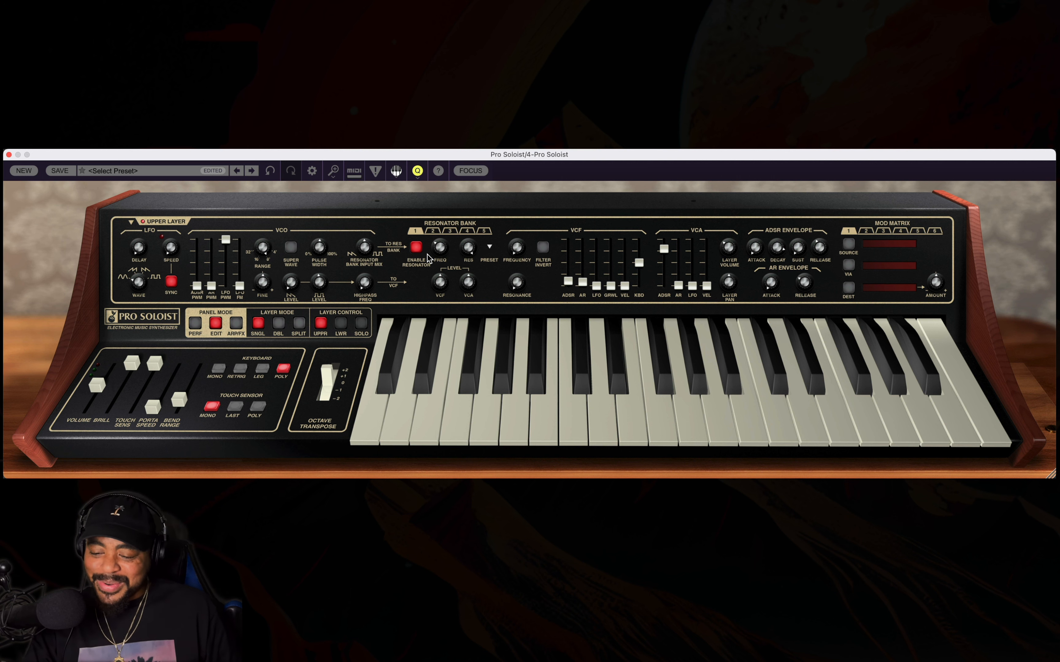
drag(363, 282, 362, 261)
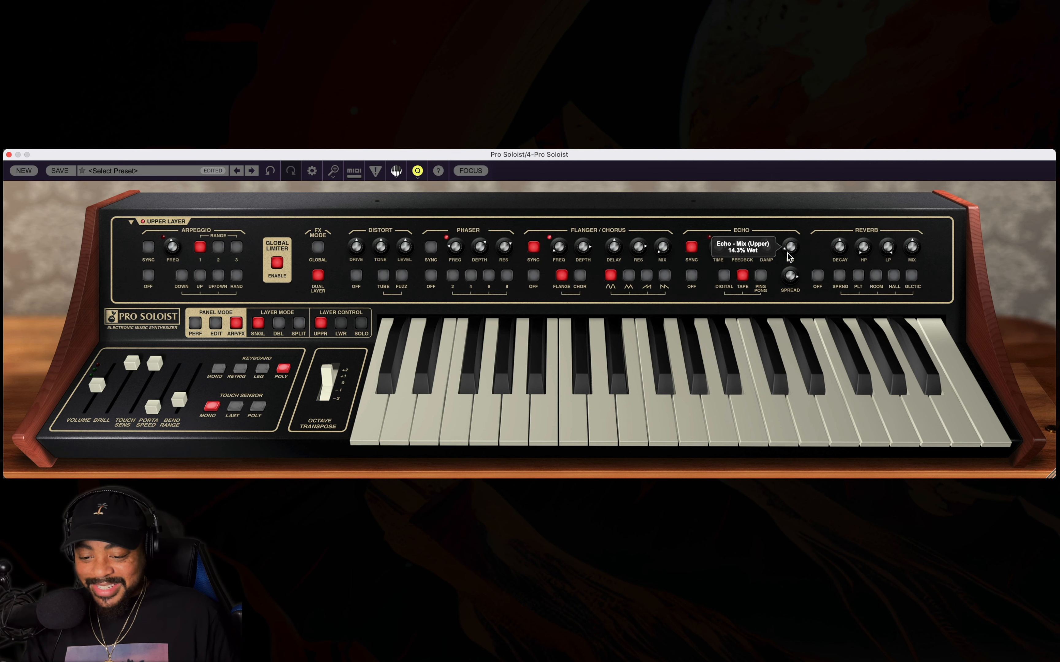
In the effects controls, set the echo mix to 14.3% wet and reduce its feedback.
drag(742, 248, 739, 279)
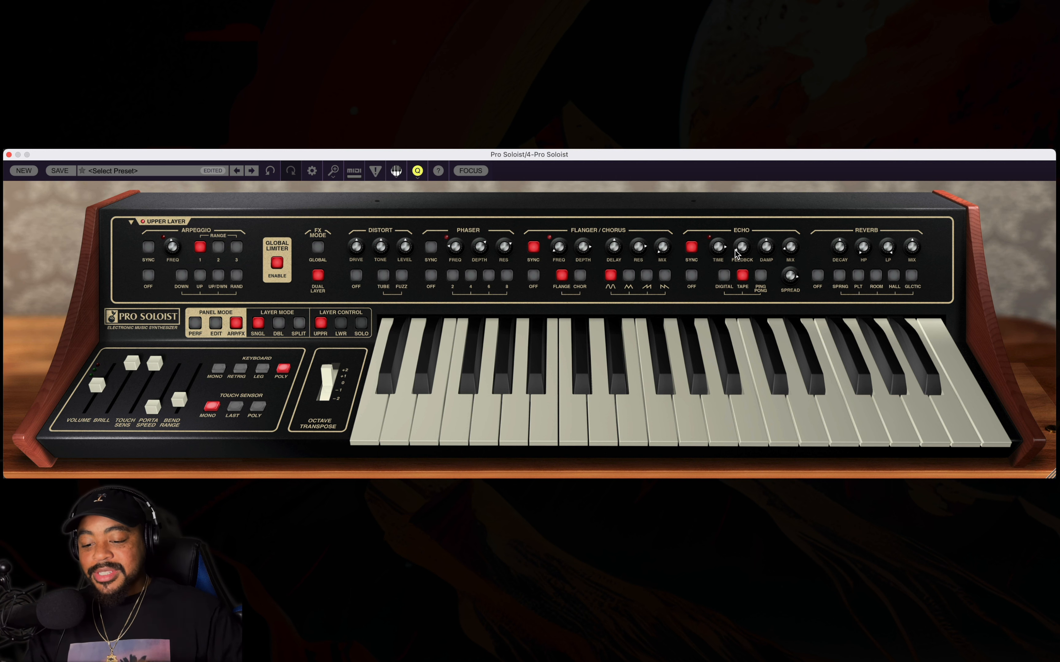
Enable the upper layer's hall reverb and raise its mix above centre, leaving the echo mix at 14.6% wet.
mouse_move(788, 249)
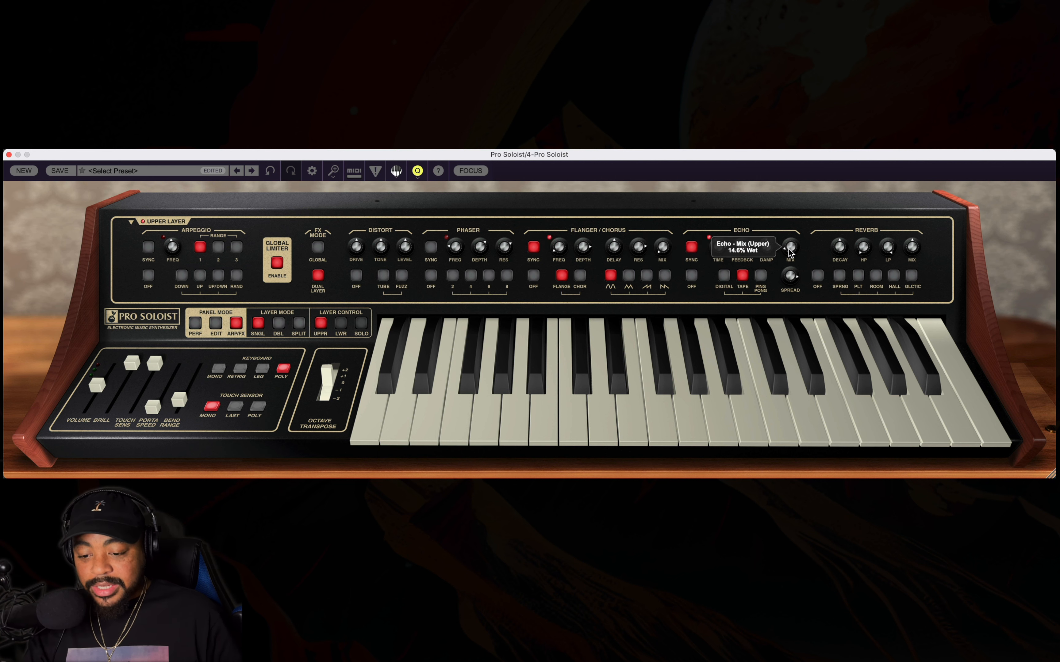
double_click(931, 234)
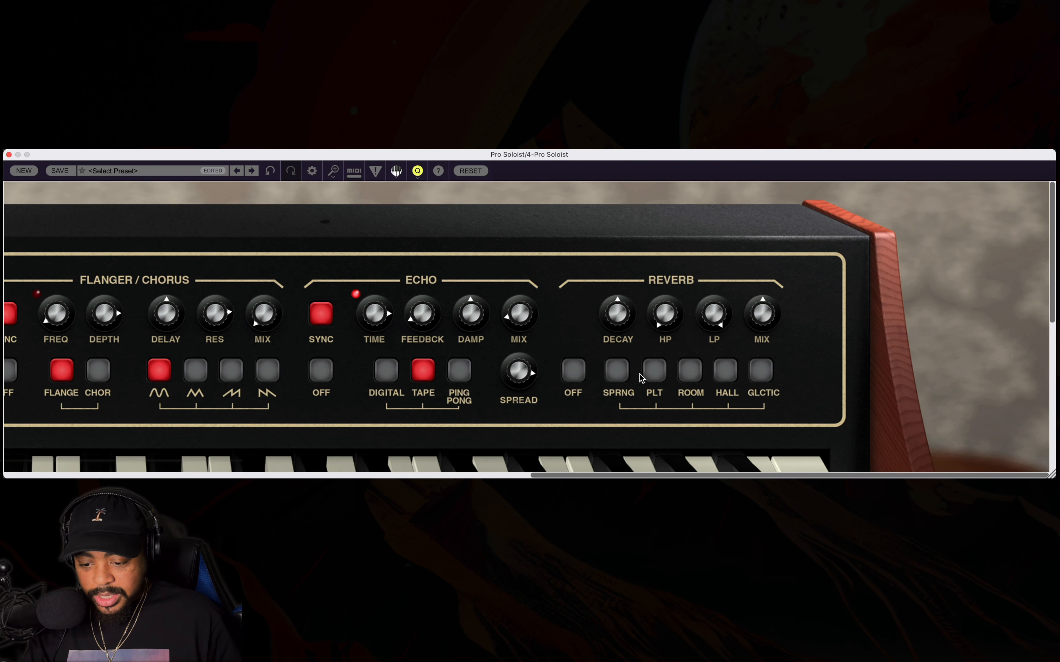
click(722, 377)
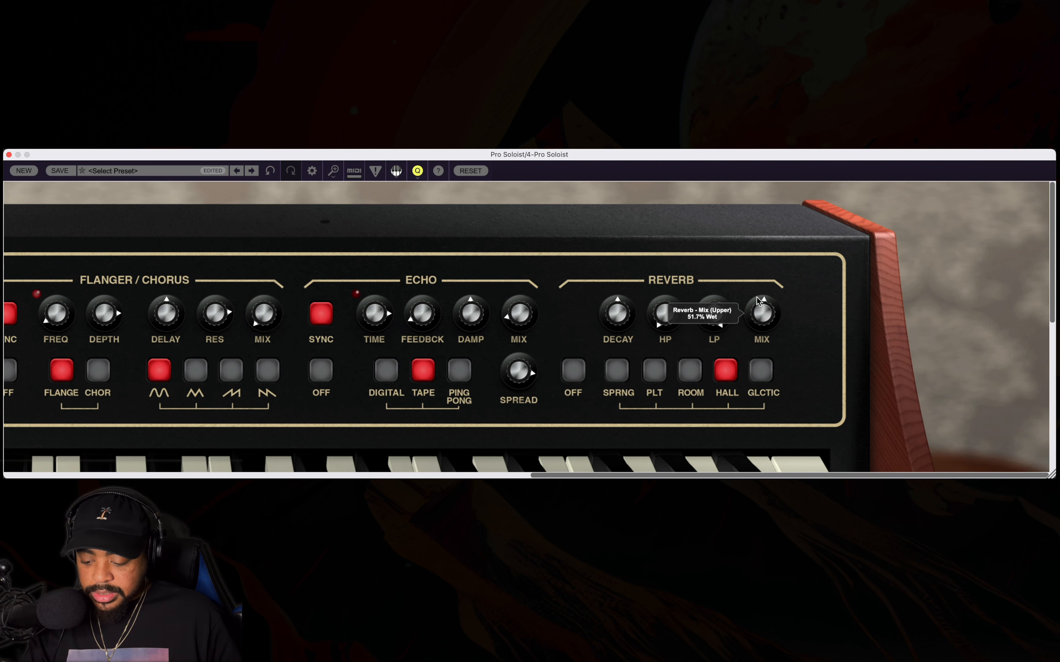
double_click(382, 251)
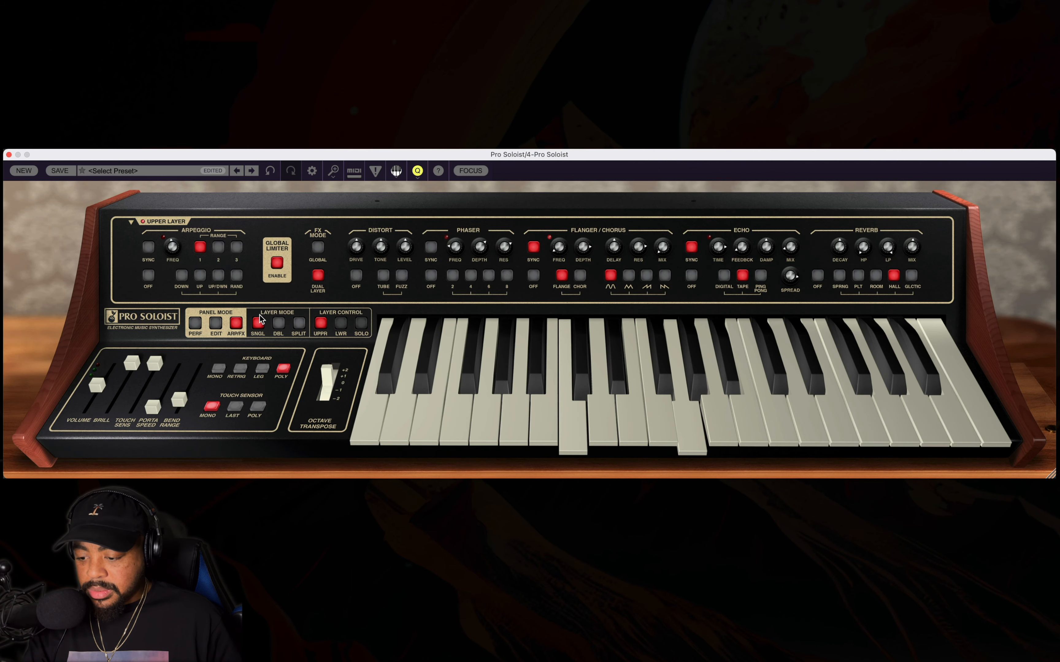
In the synth editing controls, raise the upper VCF's ADSR amount to about the middle and increase the filter frequency and ADSR decay.
click(215, 324)
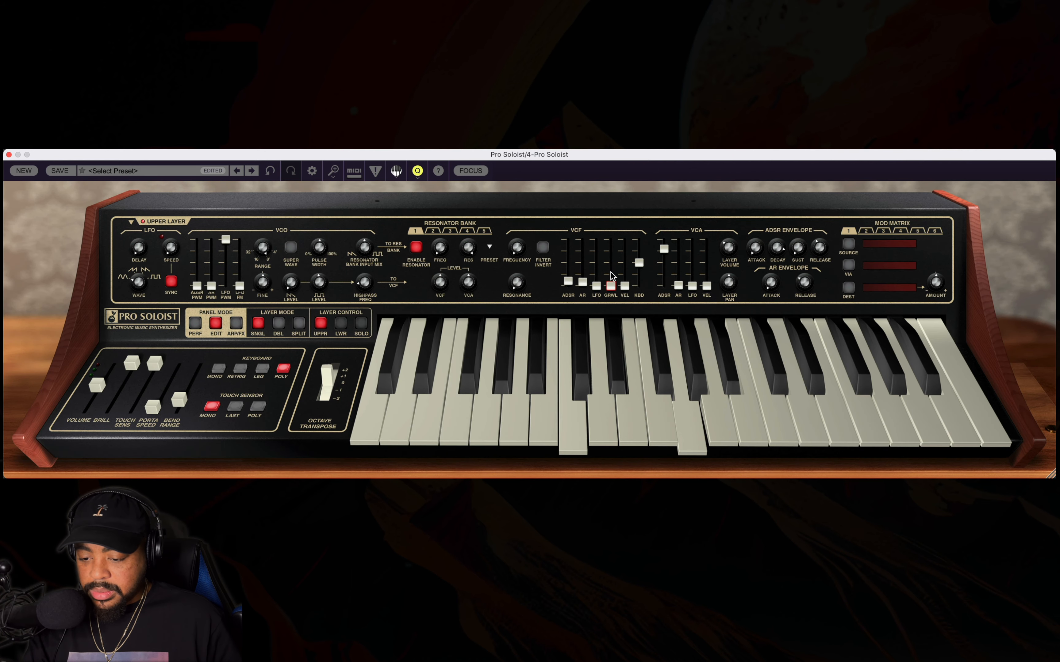
drag(568, 281, 570, 227)
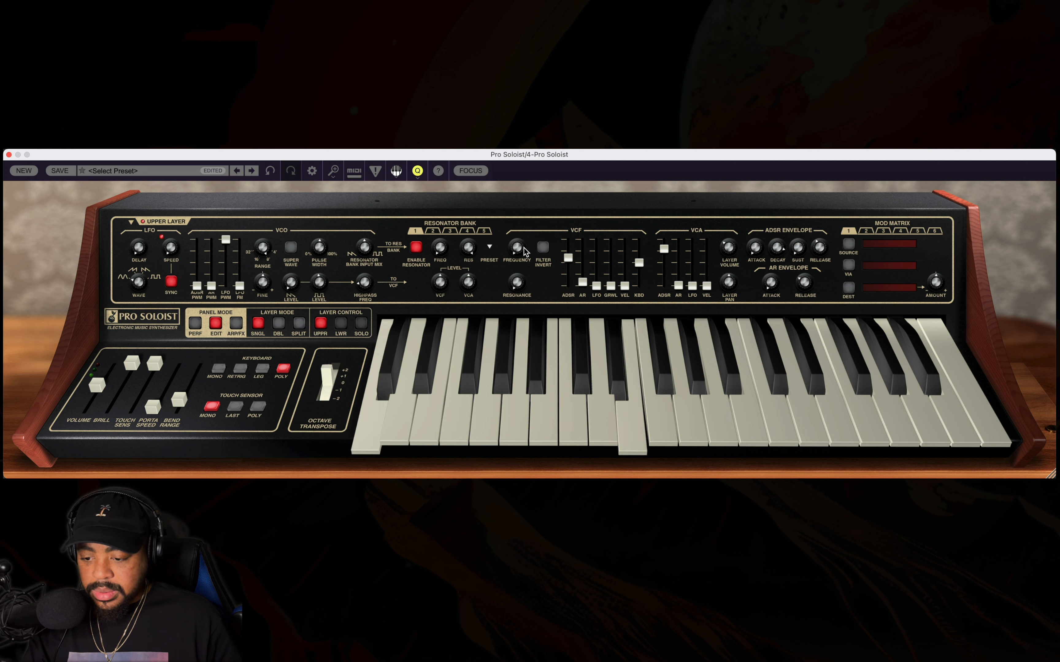
drag(520, 246, 545, 212)
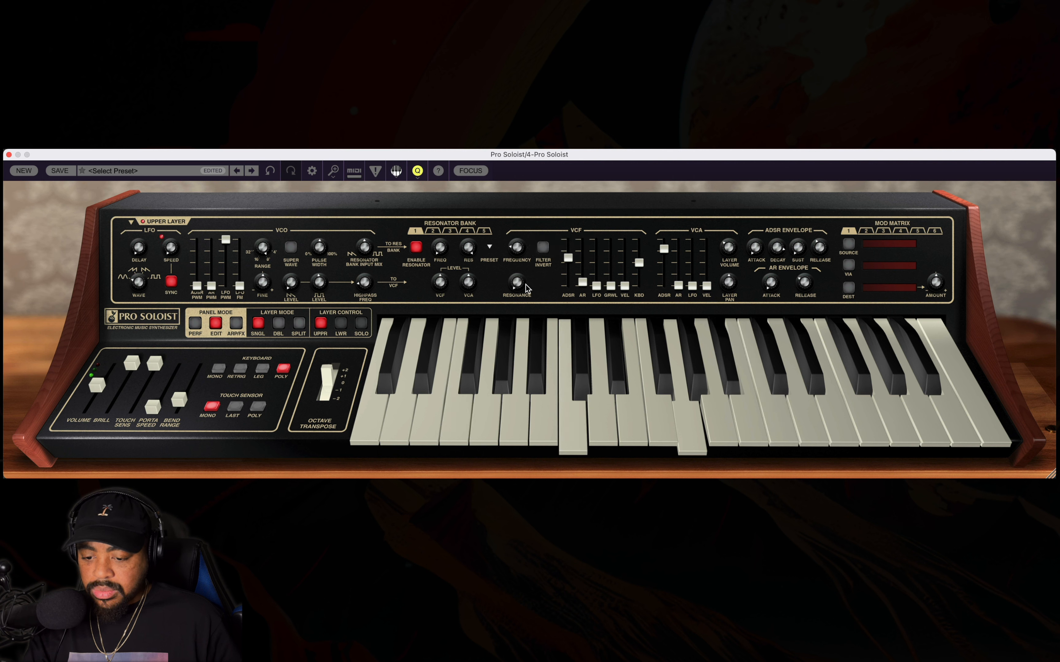
drag(773, 249, 804, 221)
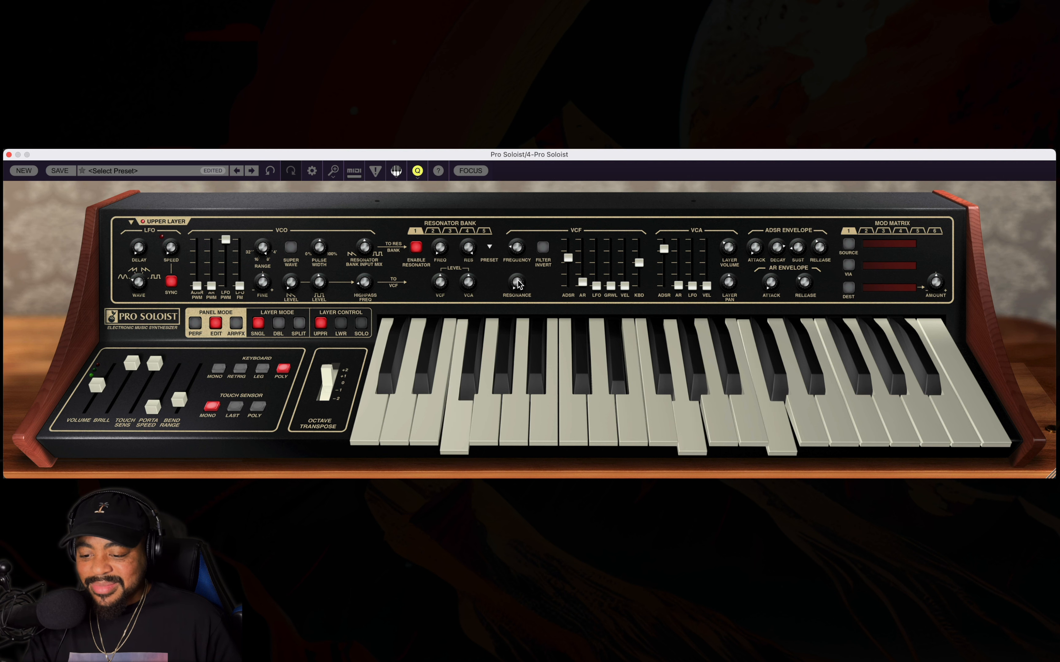
Raise the upper VCF's resonance and trim its ADSR modulation amount to just below the middle.
drag(519, 281, 528, 217)
drag(518, 262, 564, 280)
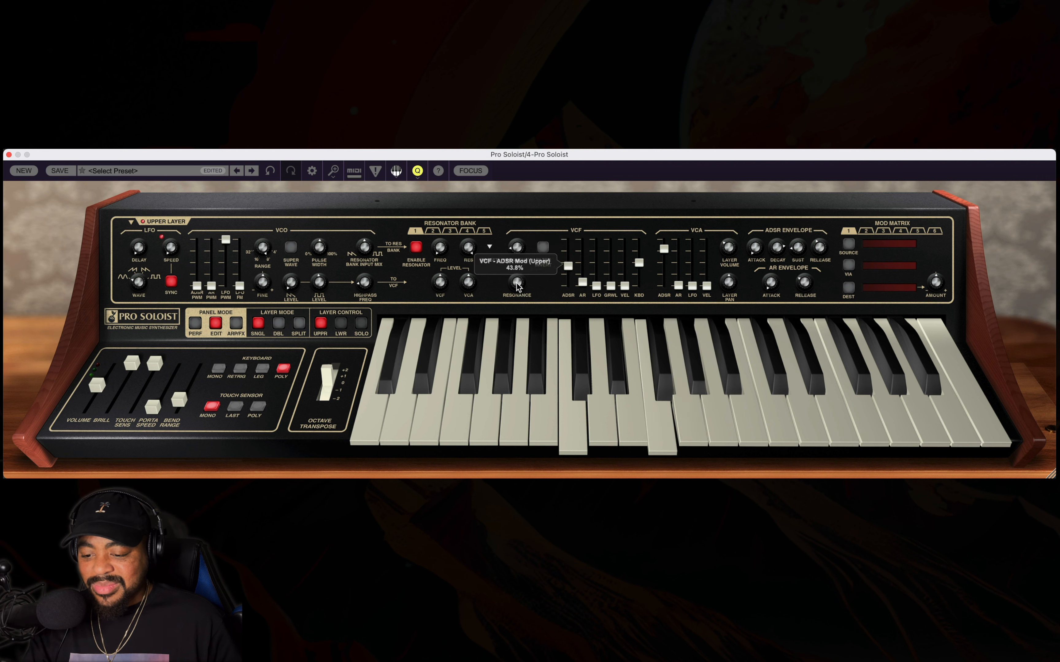
drag(571, 259, 572, 258)
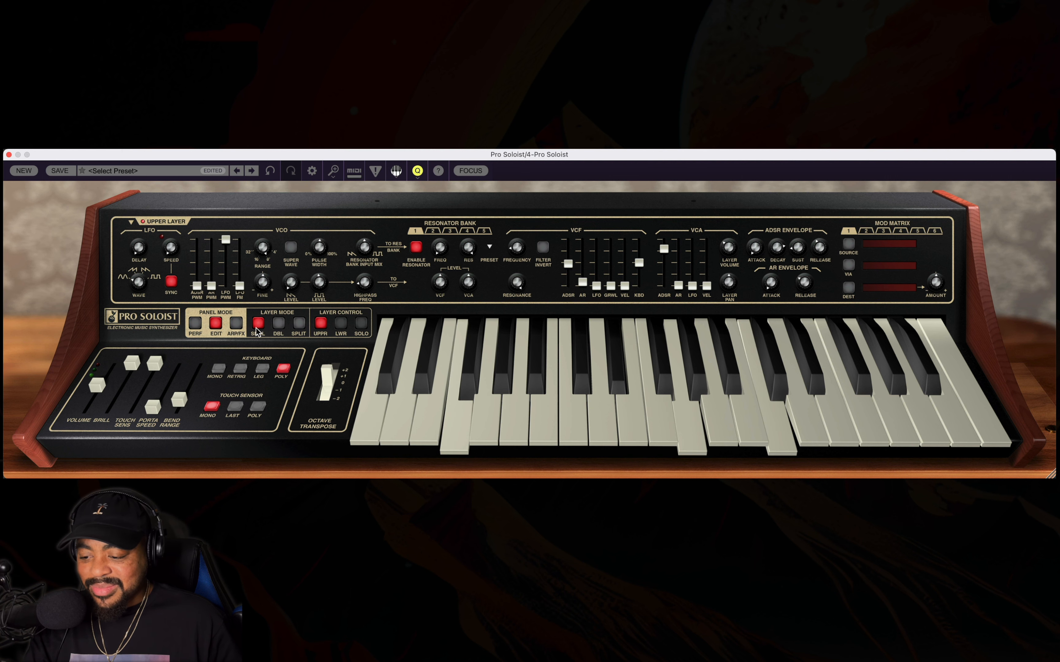
In the effects controls, lengthen the hall reverb's decay, set its highpass to 649.85 Hz and its lowpass to 6655.89 Hz.
click(235, 323)
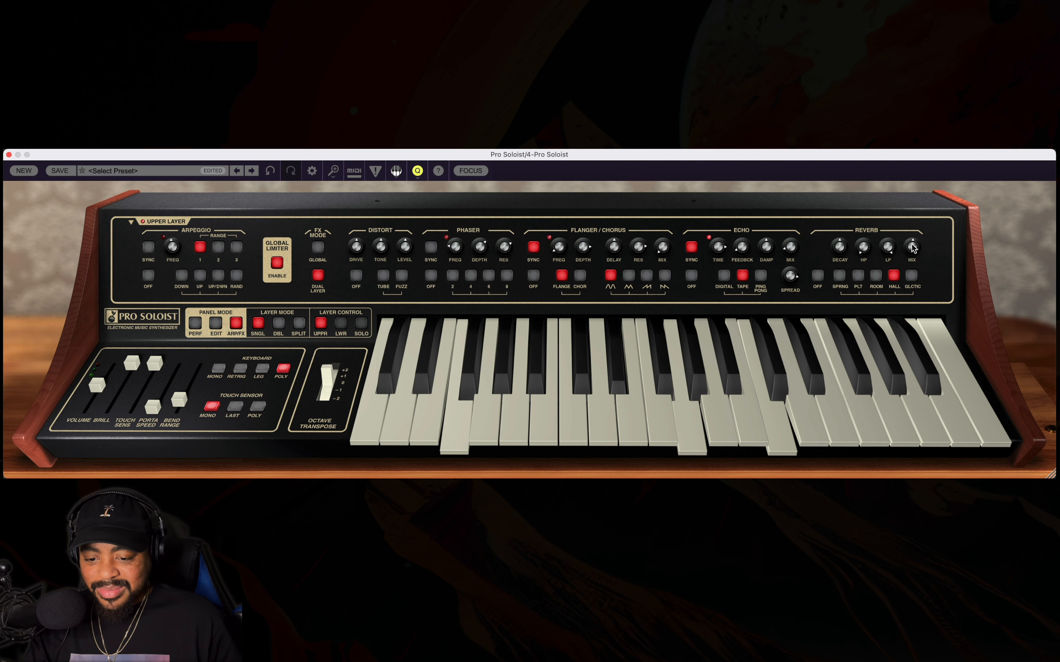
double_click(920, 265)
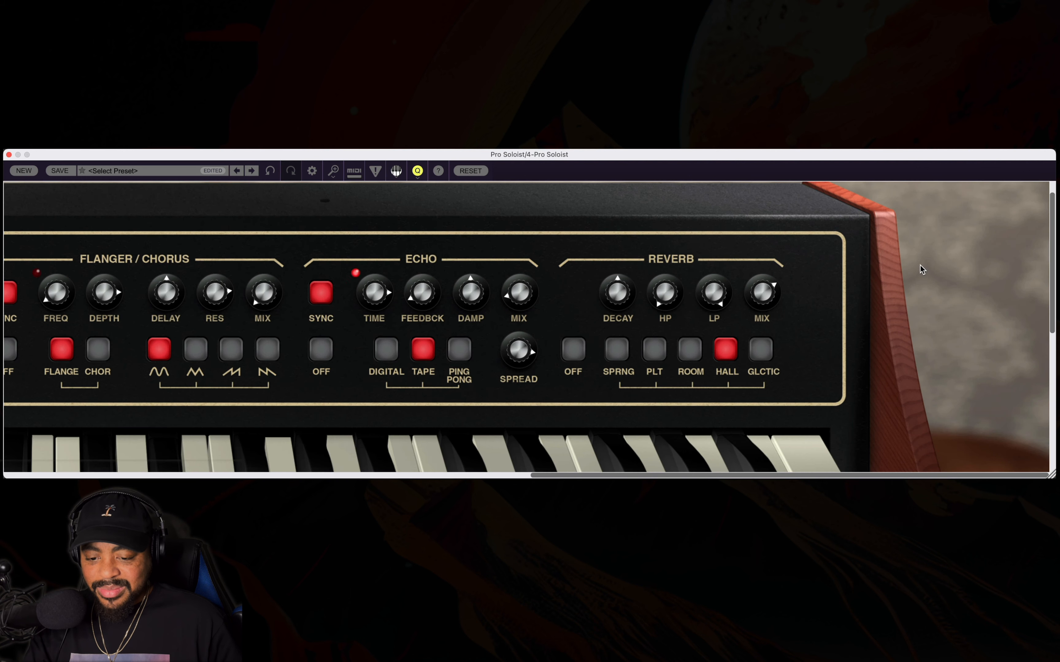
drag(618, 291, 622, 225)
drag(667, 297, 673, 251)
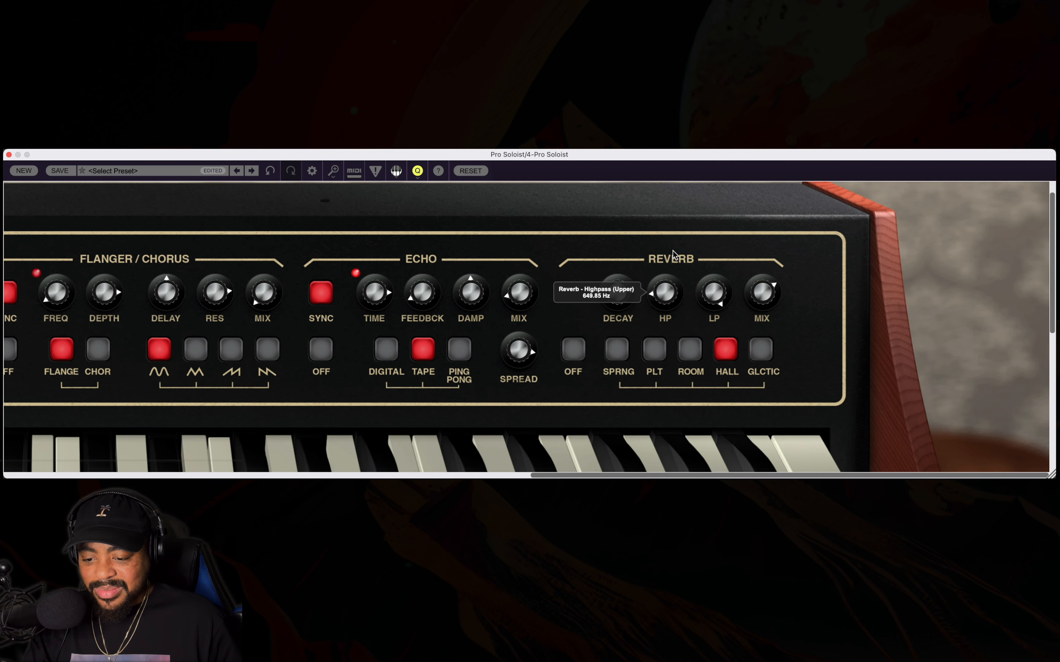
drag(716, 293, 710, 345)
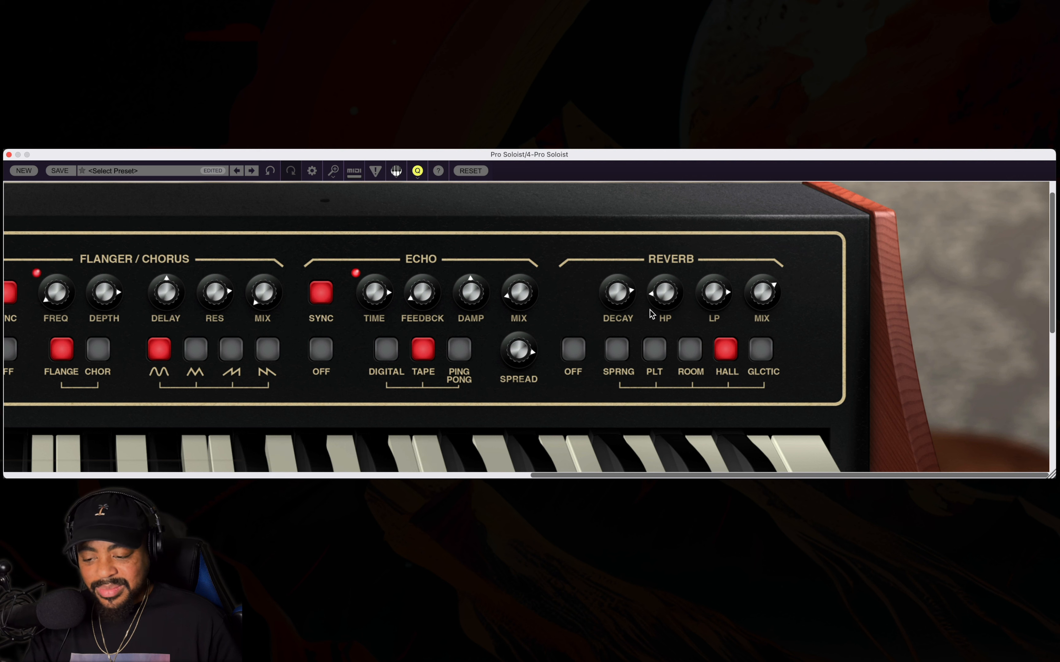
mouse_move(650, 310)
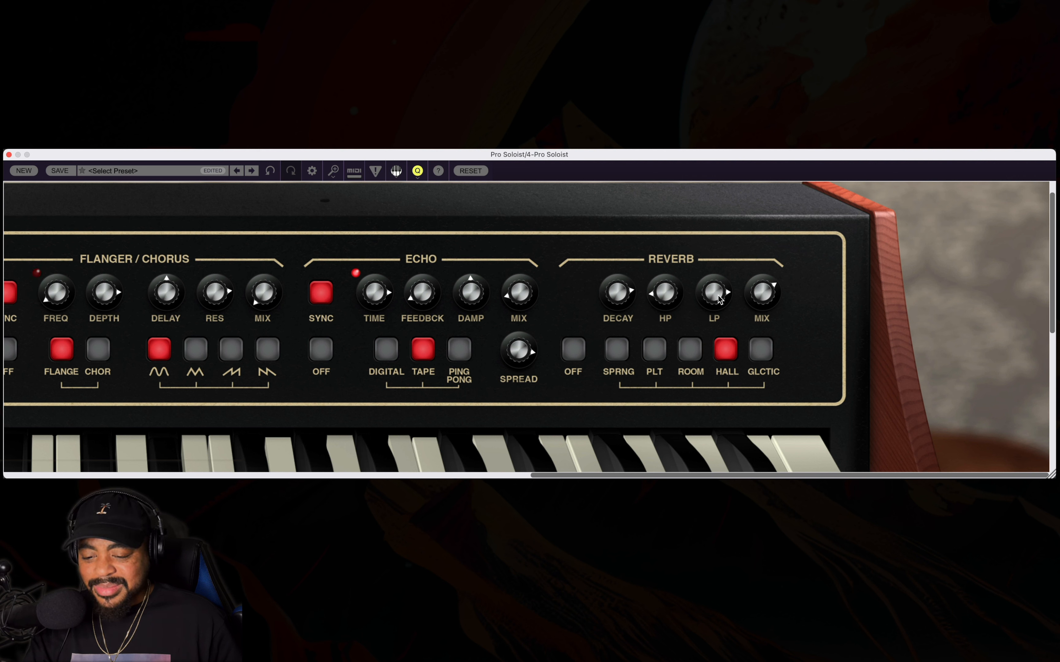
drag(719, 300, 709, 359)
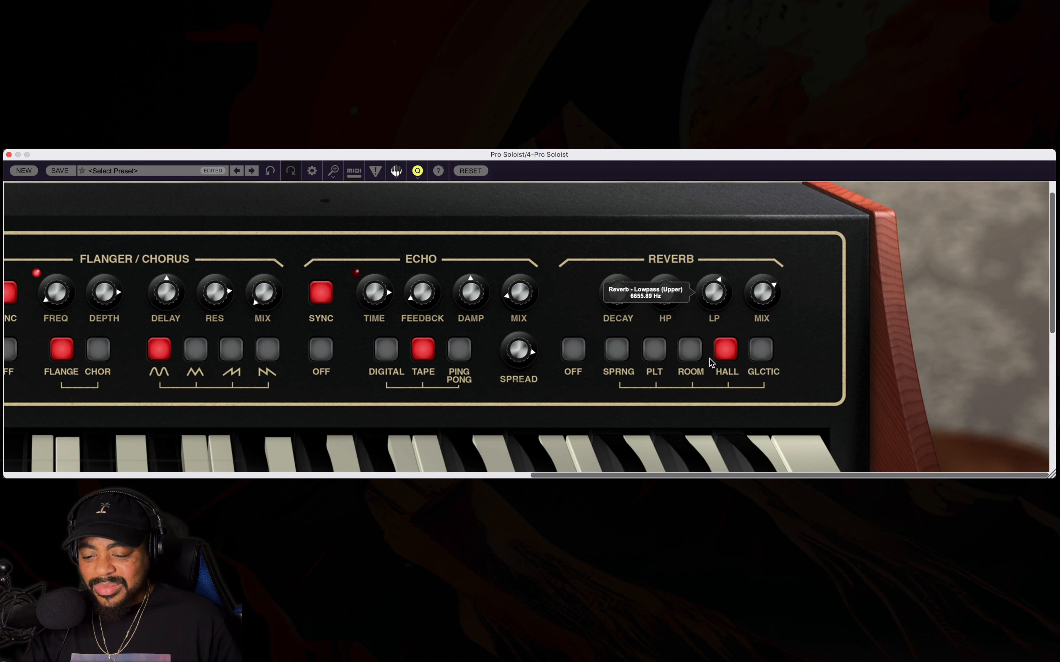
Lower the reverb's highpass and lowpass frequencies and reduce its mix to well below centre.
drag(756, 305, 753, 337)
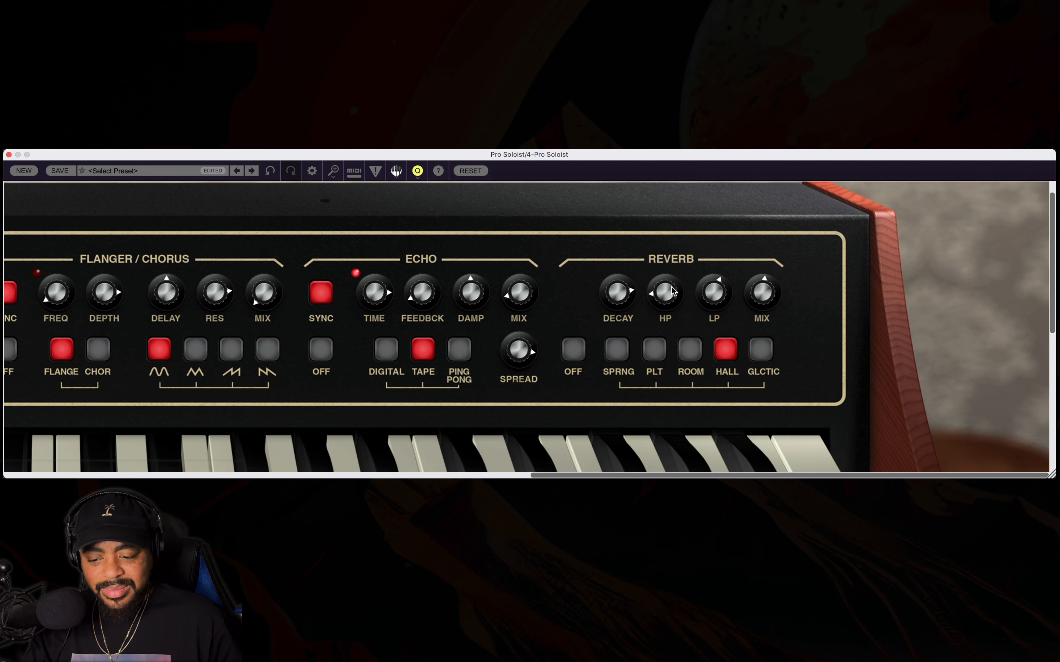
drag(673, 291, 702, 349)
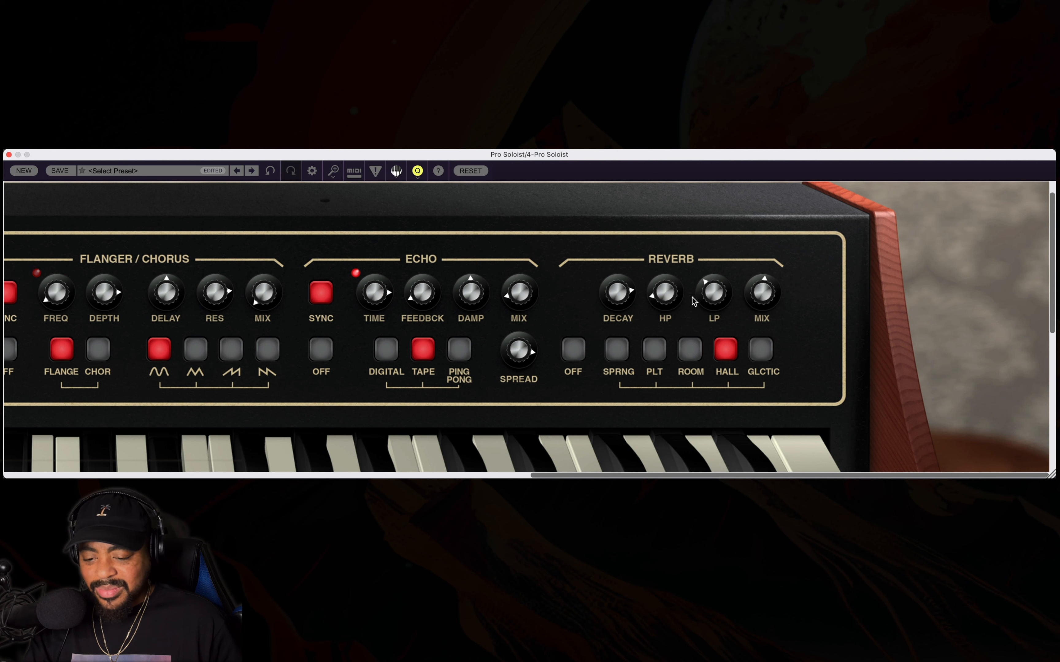
drag(695, 301, 719, 275)
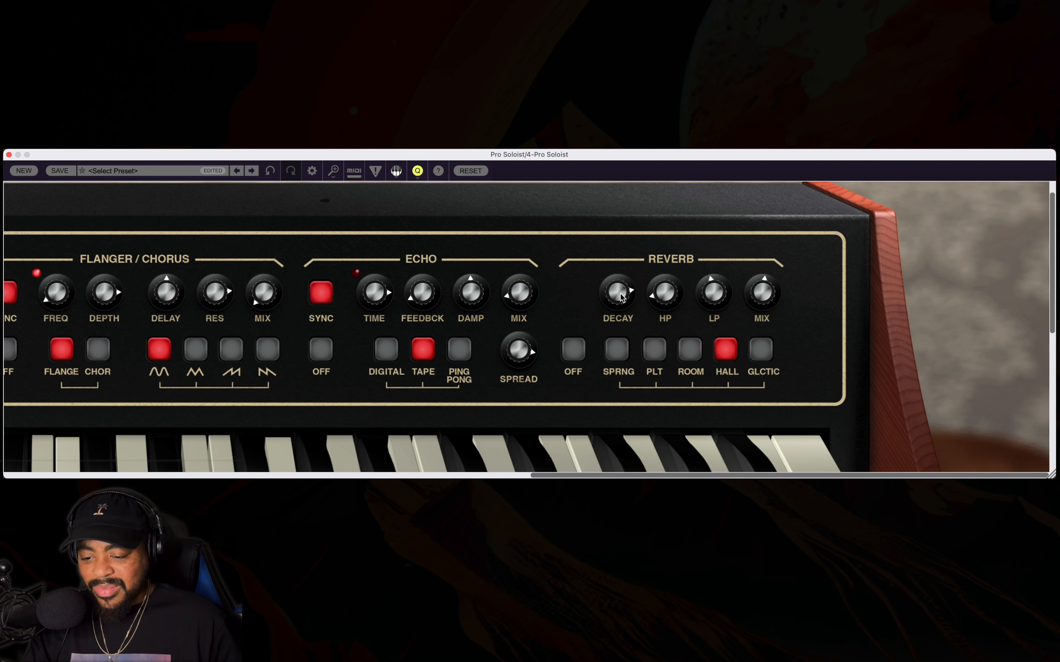
mouse_move(622, 290)
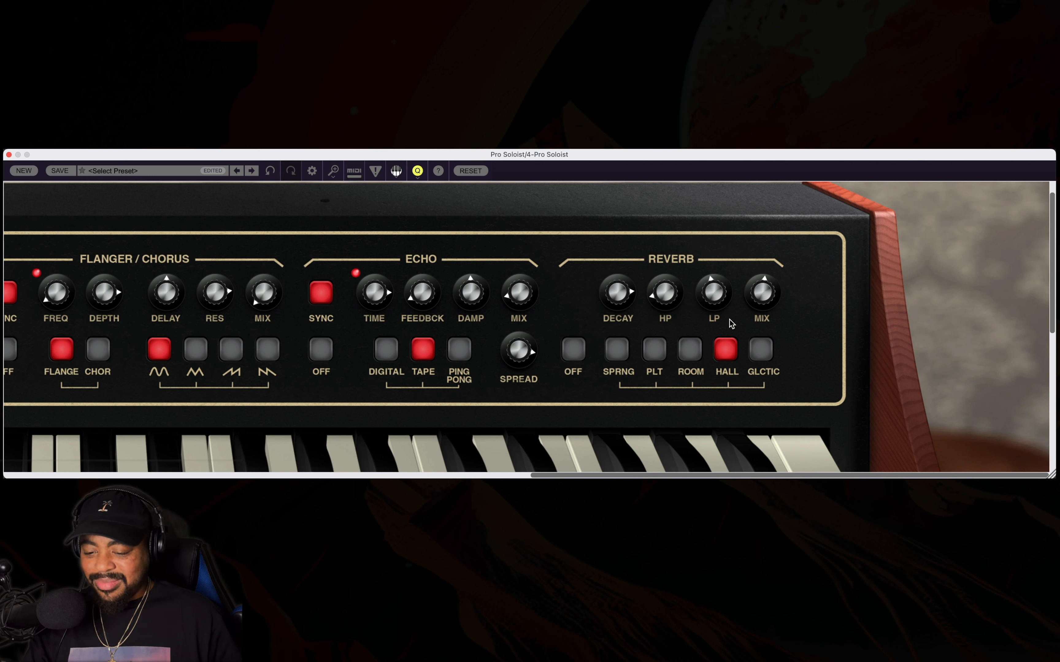
mouse_move(763, 297)
mouse_down()
mouse_move(749, 359)
mouse_move(771, 307)
mouse_move(760, 318)
mouse_up()
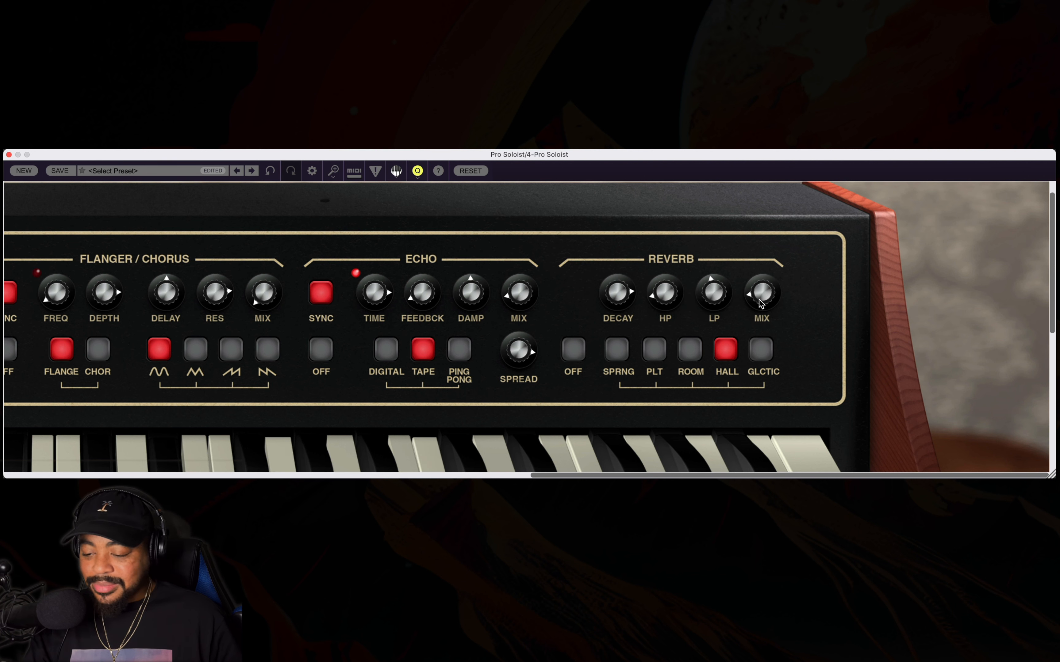
mouse_move(759, 299)
drag(760, 301, 759, 287)
Raise the upper layer's echo mix slightly and return to the full synth view.
mouse_move(533, 277)
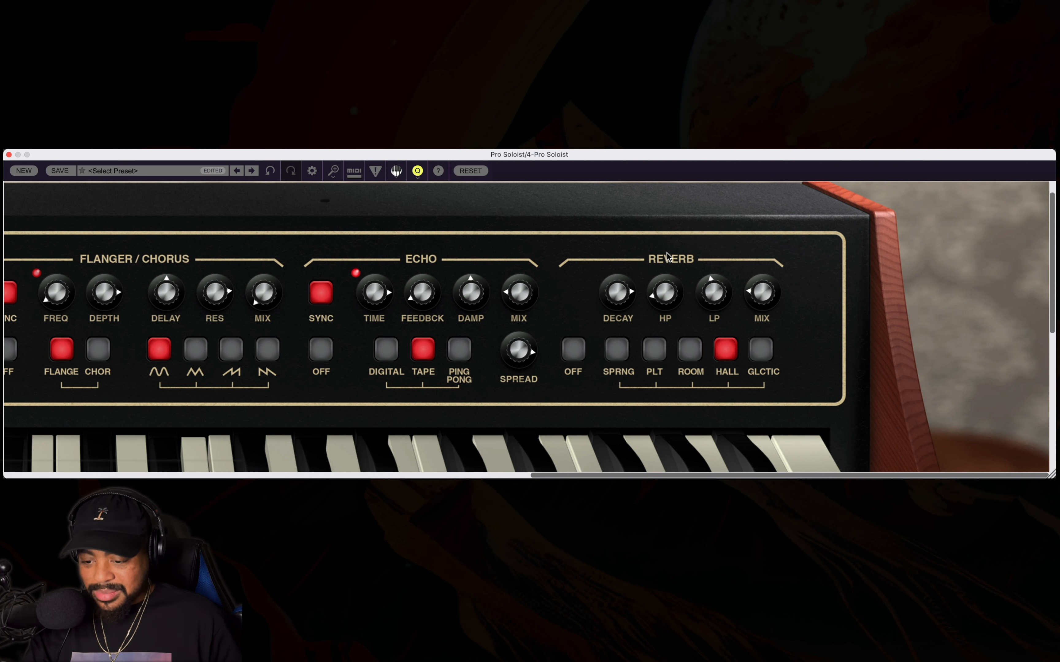
drag(527, 347, 520, 295)
double_click(893, 232)
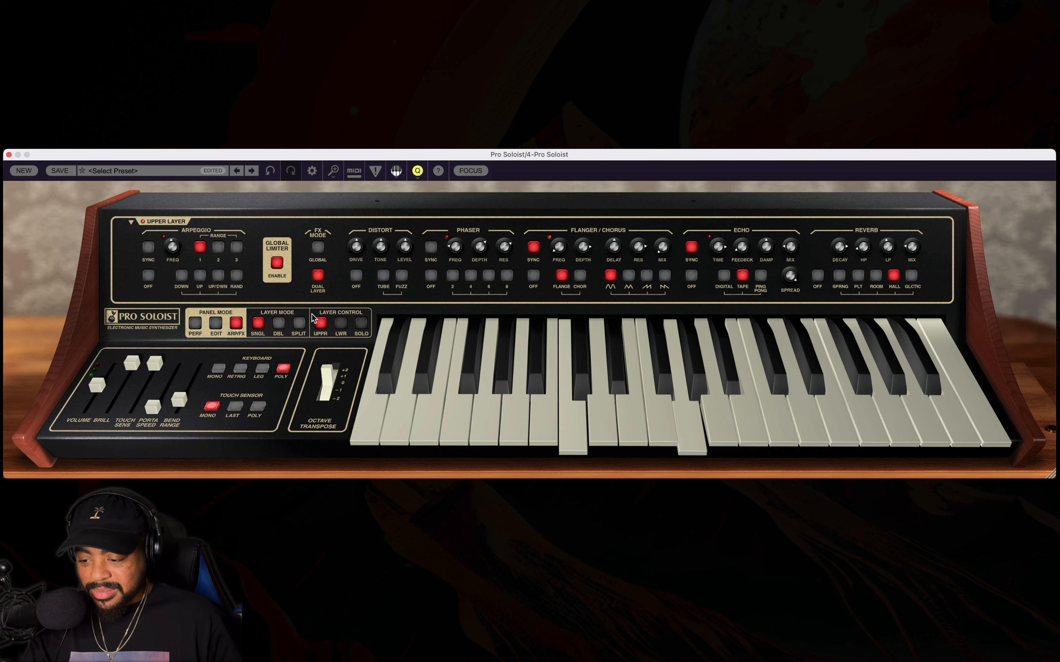
In the synth editing controls, sweep the upper VCF's frequency down to 41.58 Hz and back up.
click(219, 324)
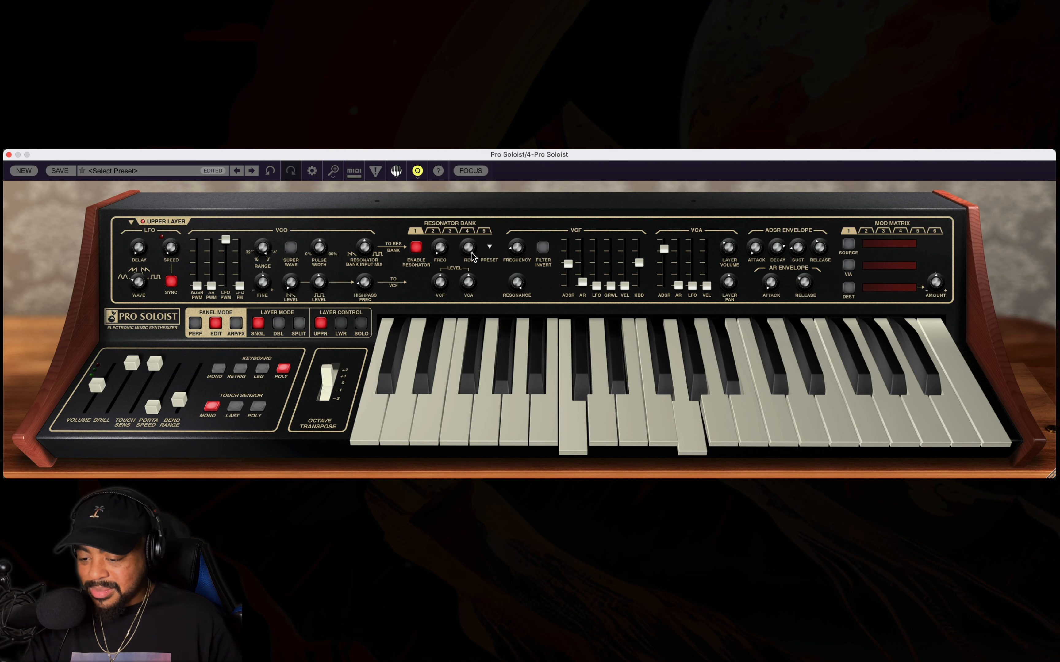
mouse_move(514, 248)
mouse_down()
mouse_move(515, 226)
mouse_move(513, 269)
mouse_move(513, 260)
mouse_up()
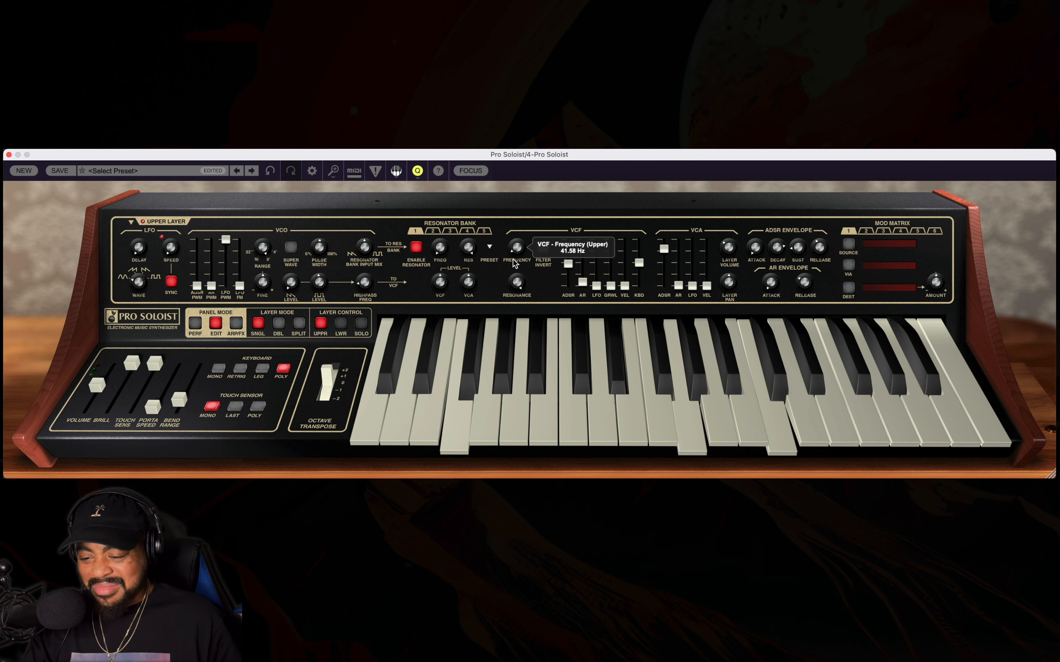
drag(512, 264, 522, 235)
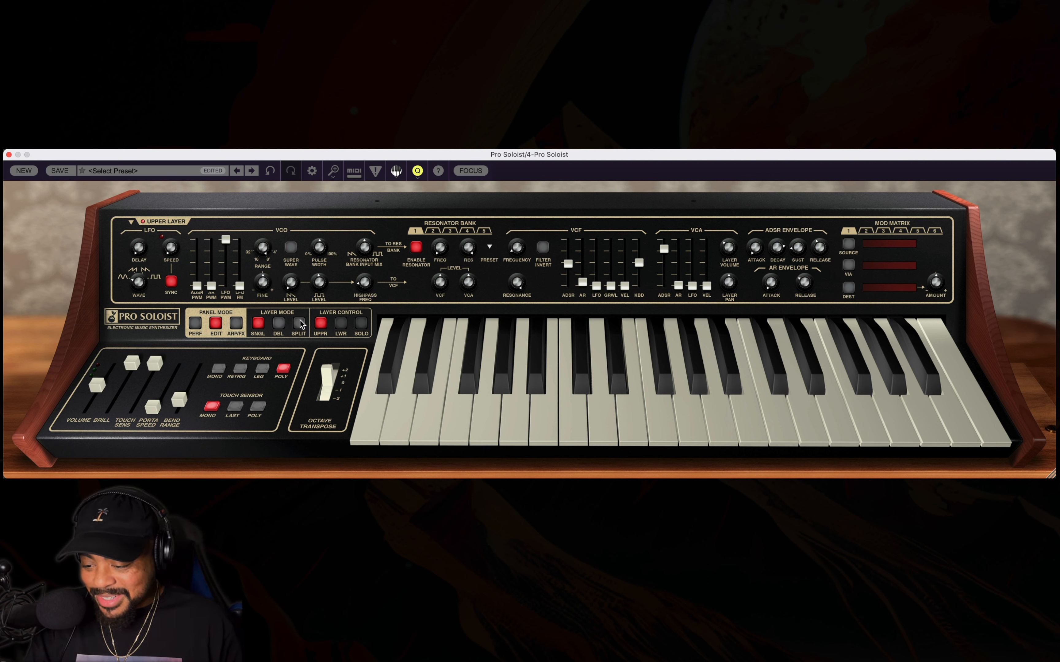
Switch to double layer mode and solo the lower layer with its effects controls displayed.
click(278, 324)
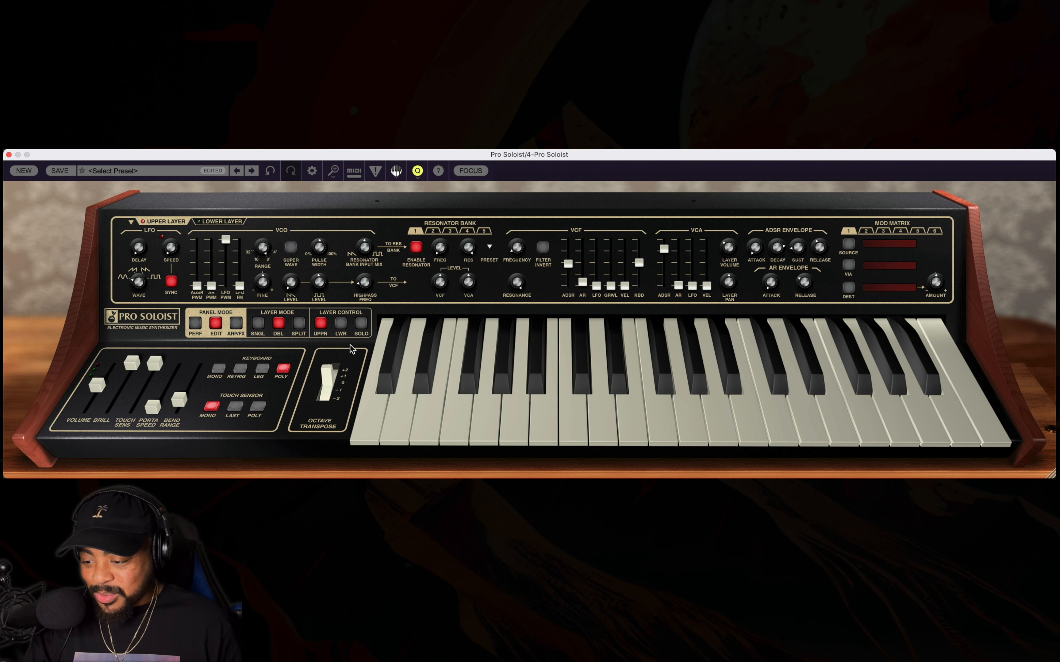
click(209, 222)
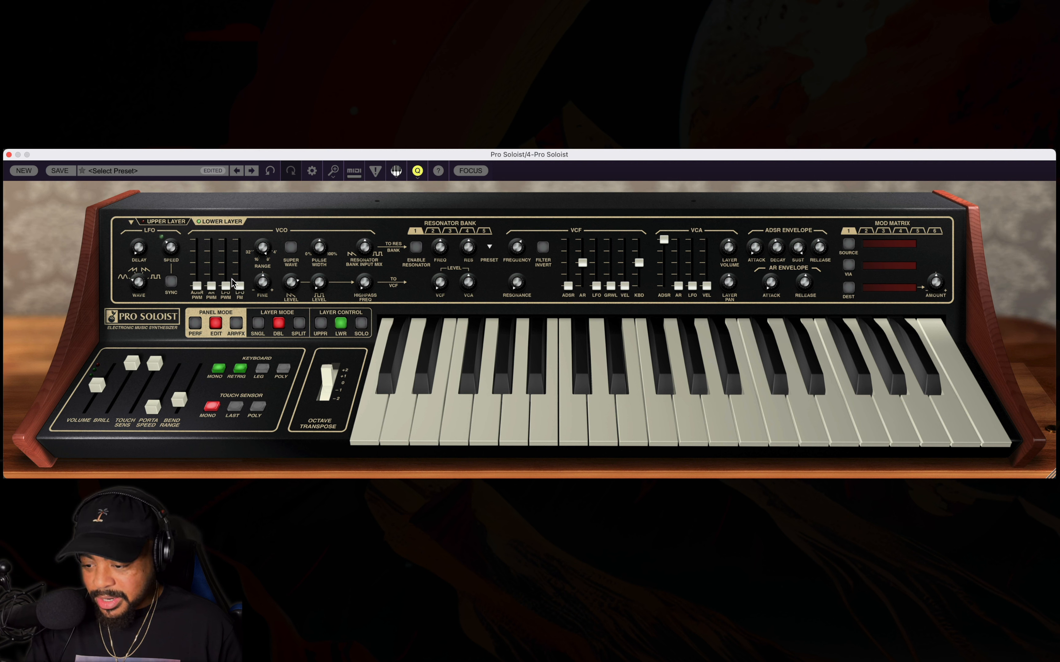
click(237, 323)
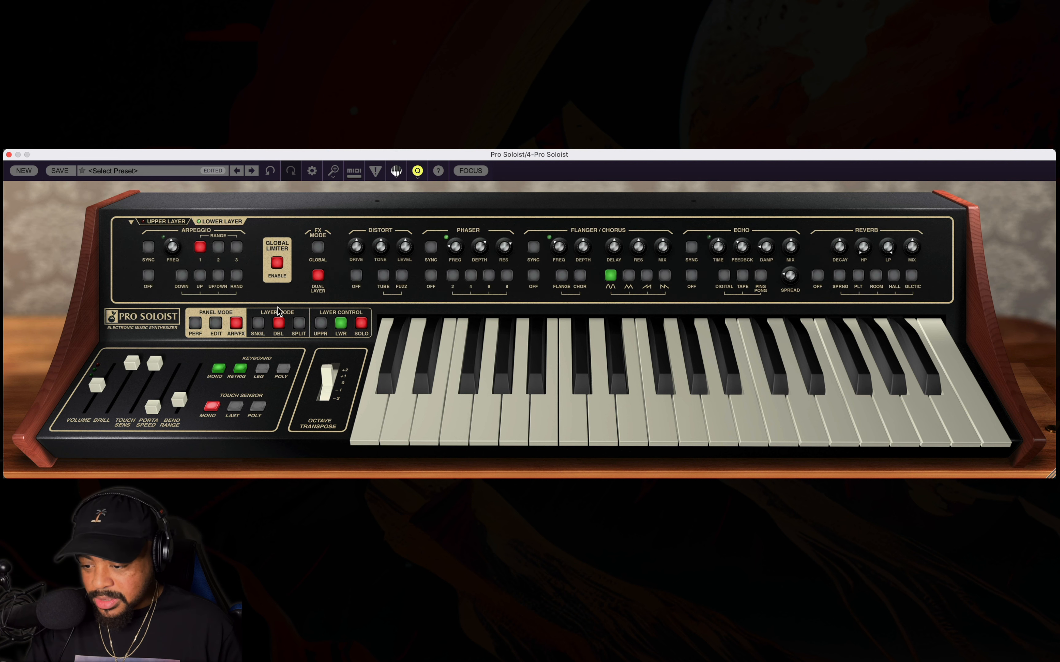